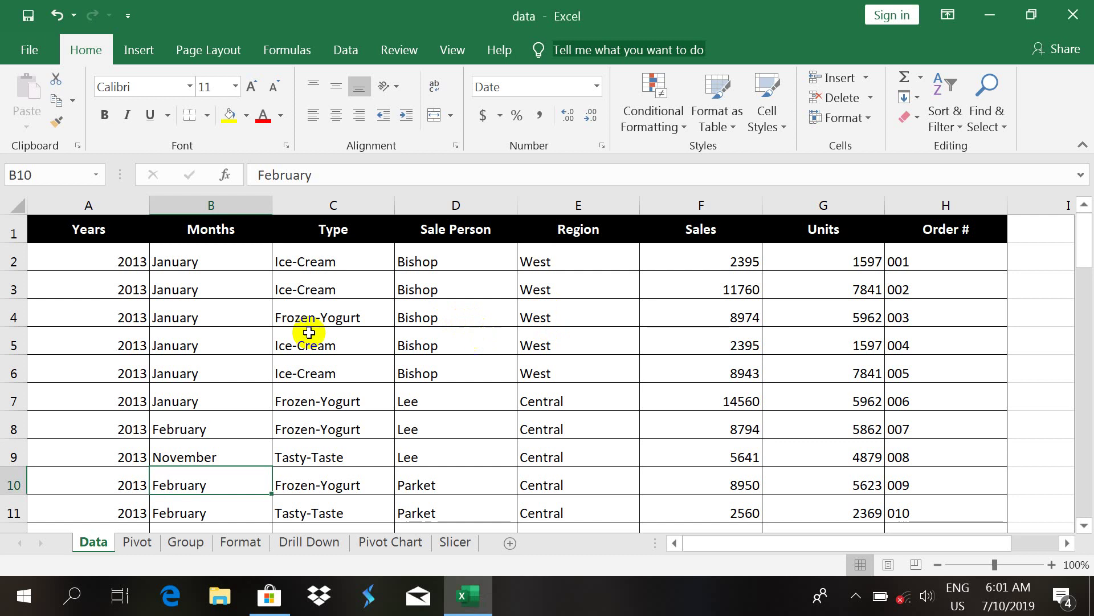
Look through the Group, Format, Pivot Chart and Slicer sheets, examining sales by month and salesperson in the Slicer sheet's pivot table.
left_click(131, 332)
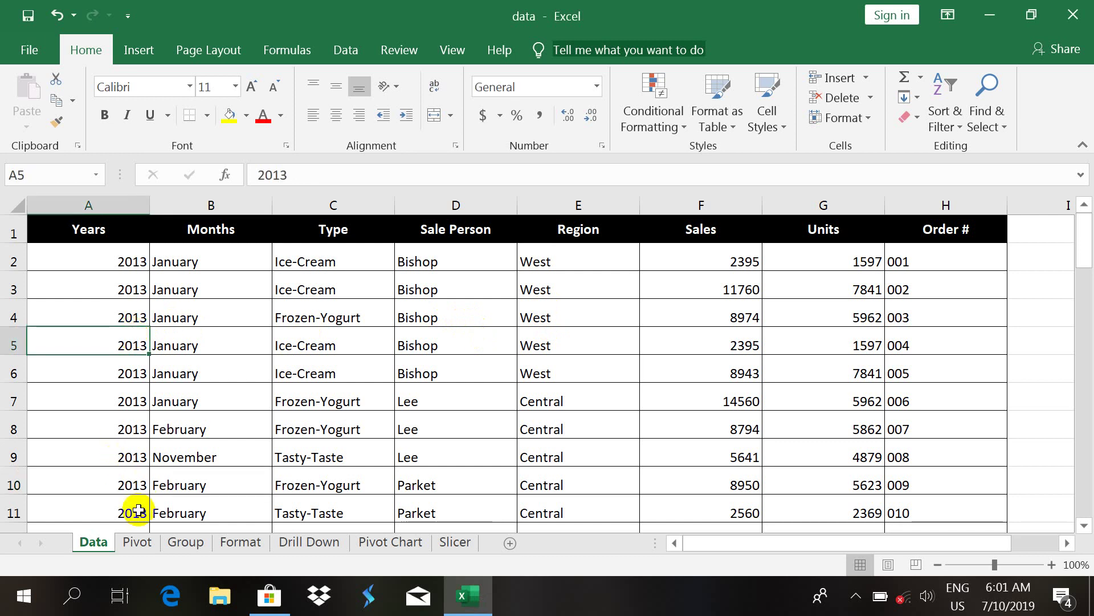
left_click(191, 542)
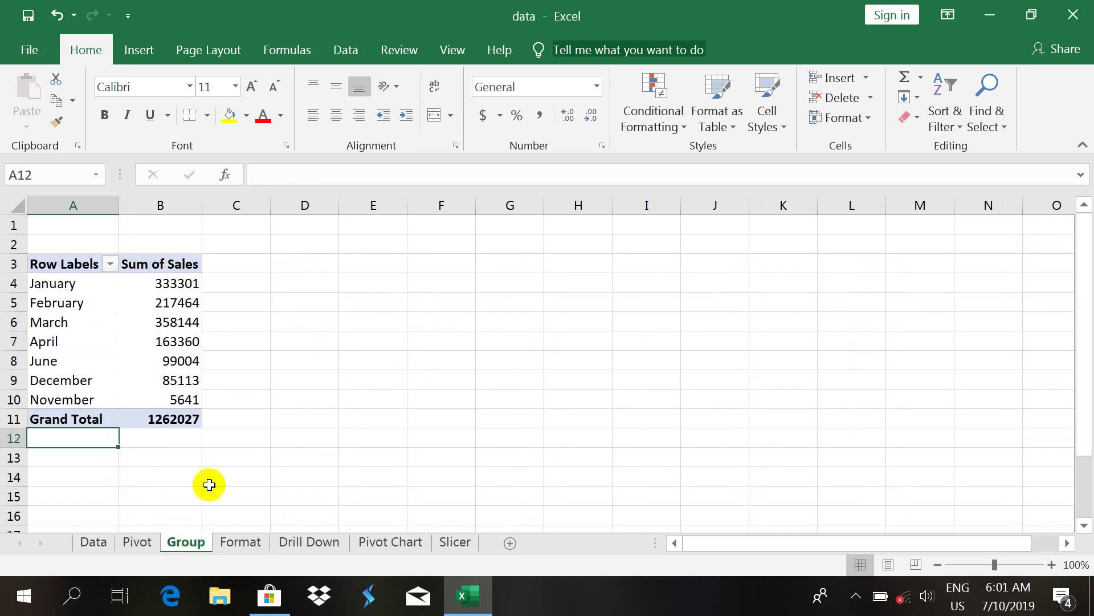
left_click(235, 541)
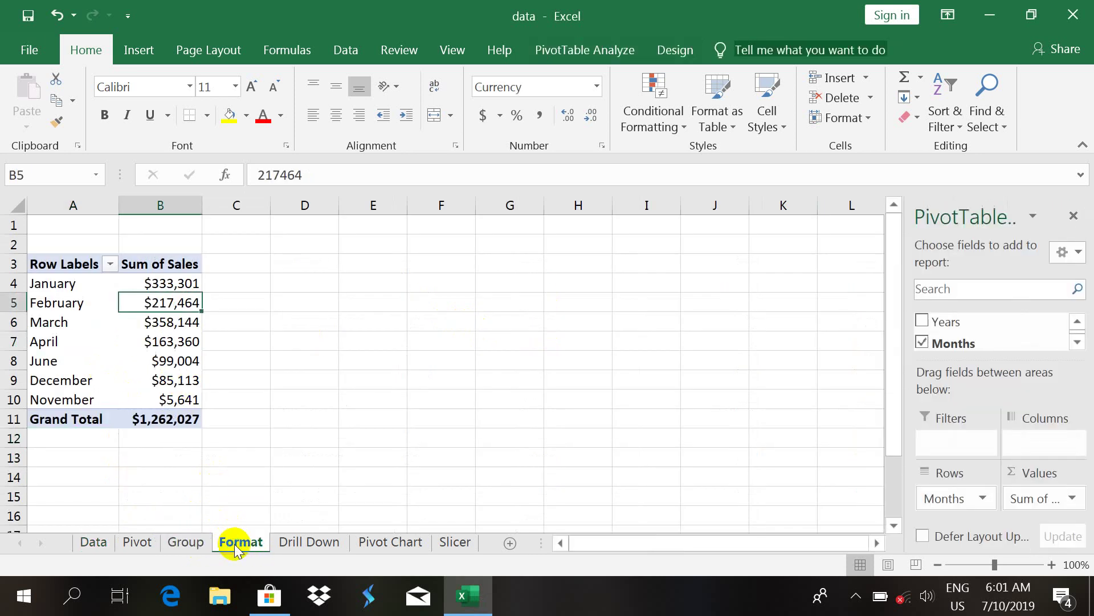
left_click(376, 542)
left_click(467, 546)
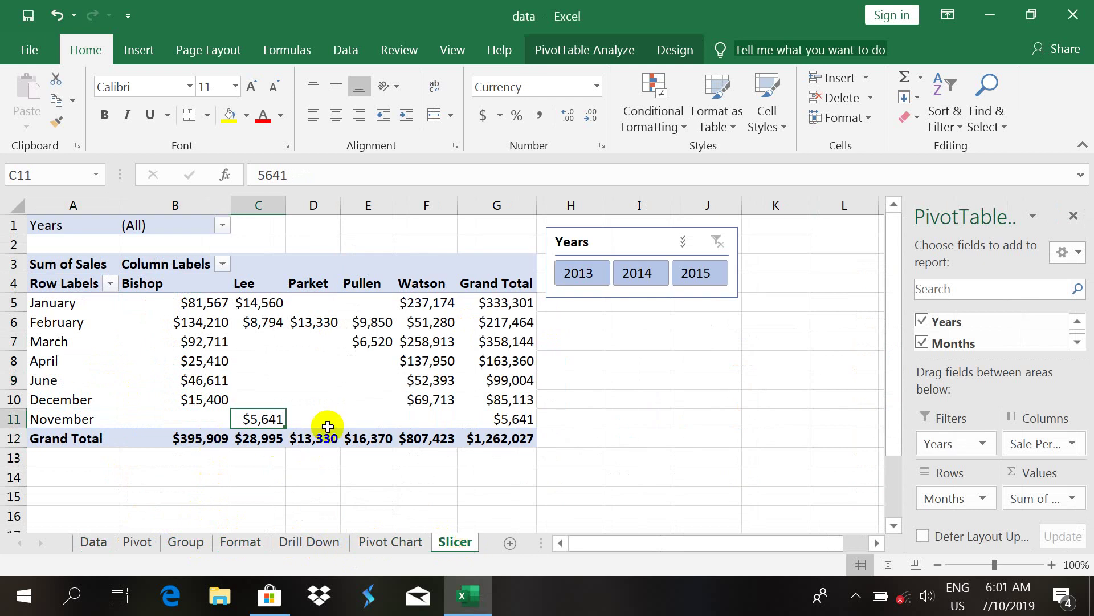
left_click(363, 342)
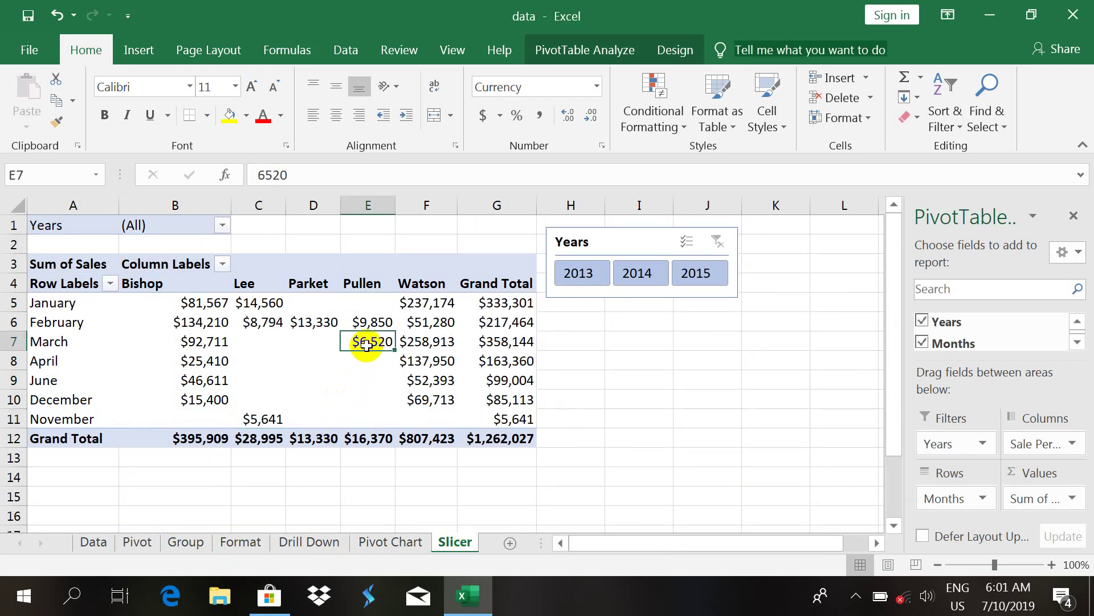
left_click(414, 305)
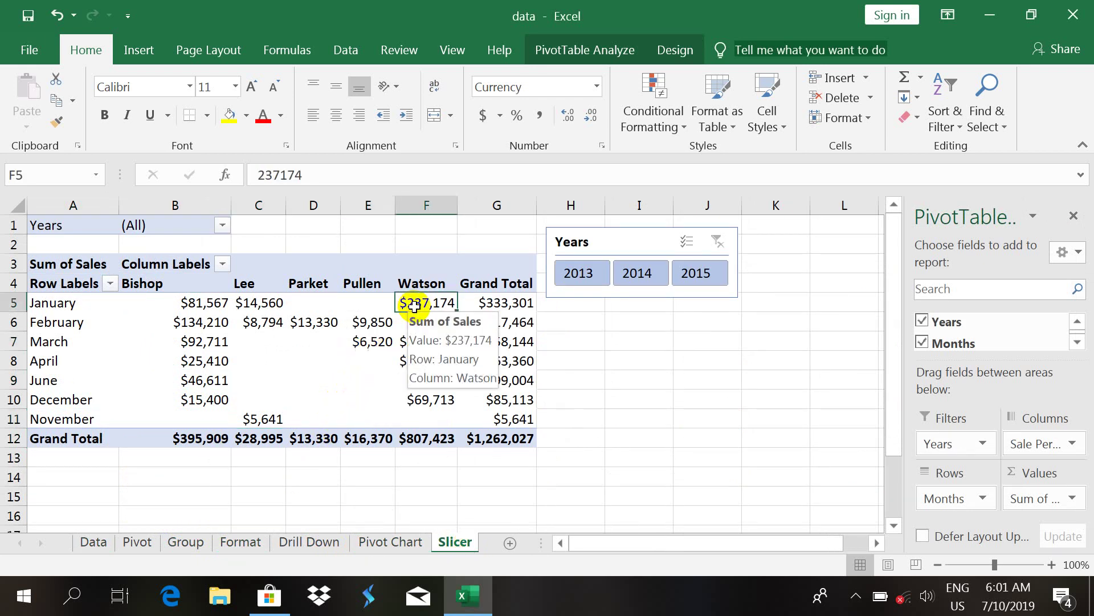
left_click(360, 321)
left_click(411, 320)
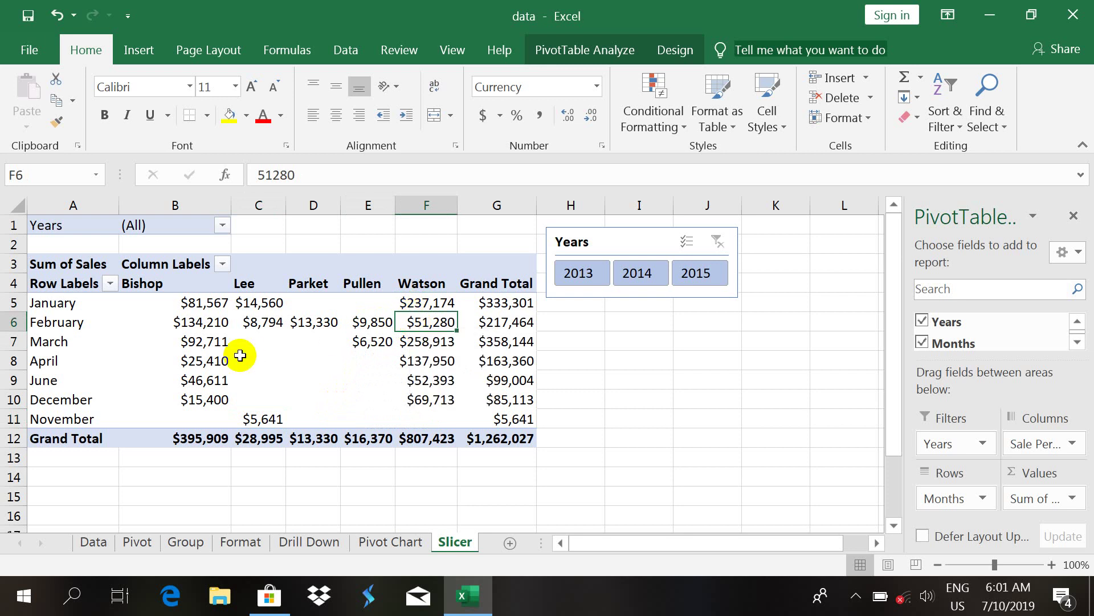
Examine the Years column of the Data sheet from its header to the last record at 153% zoom, then return to cell A1.
left_click(94, 542)
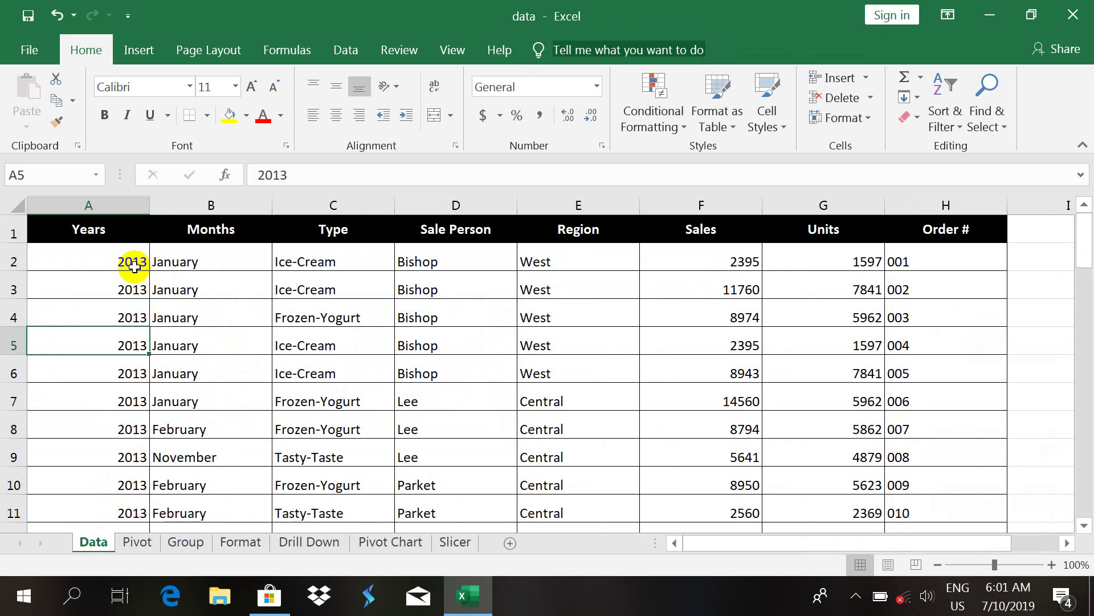
left_click(93, 231)
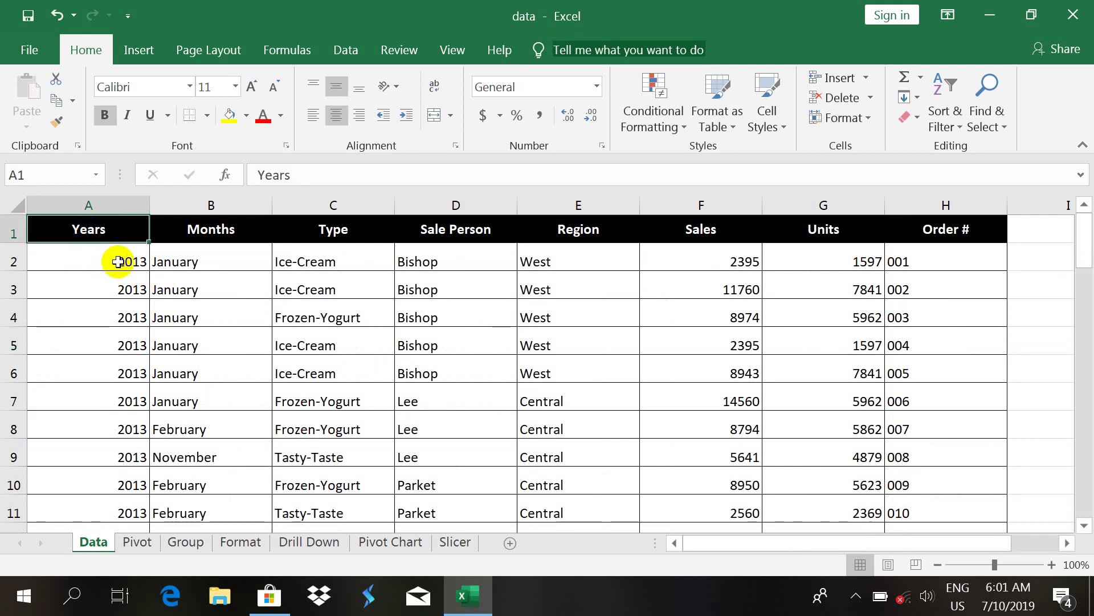
key("ctrl+Down")
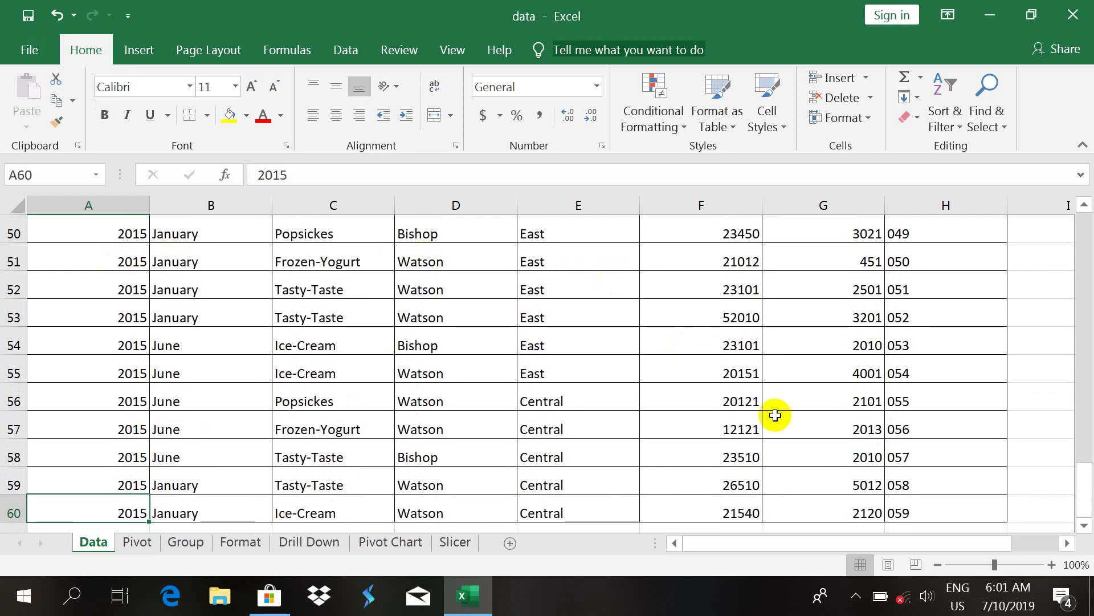
left_click(1009, 563)
left_click_drag(1009, 563, 1004, 565)
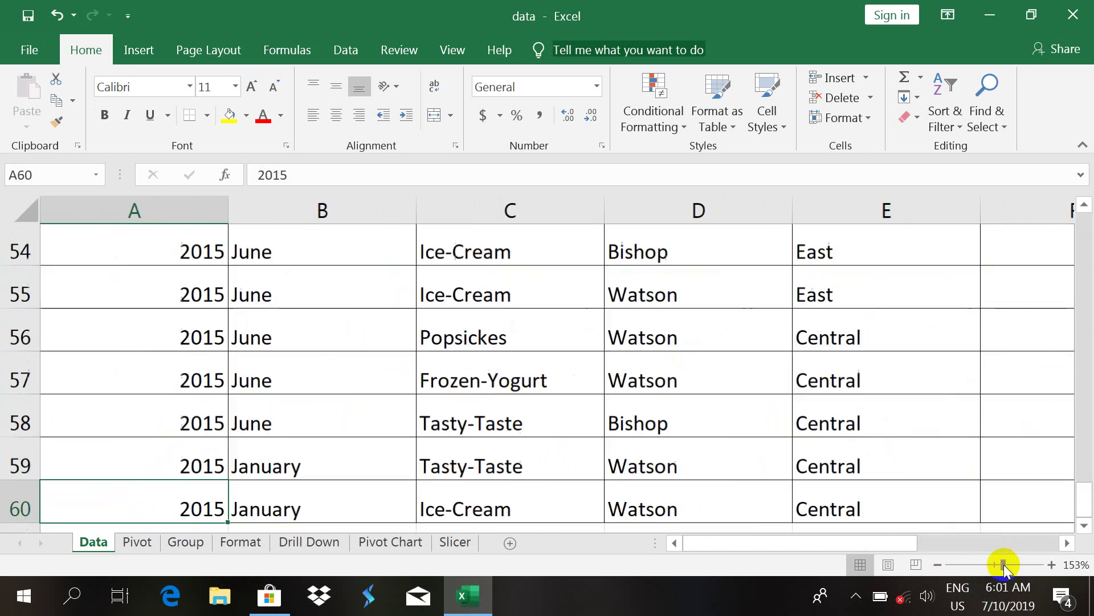
key("Up")
key("Up")
key("Up")
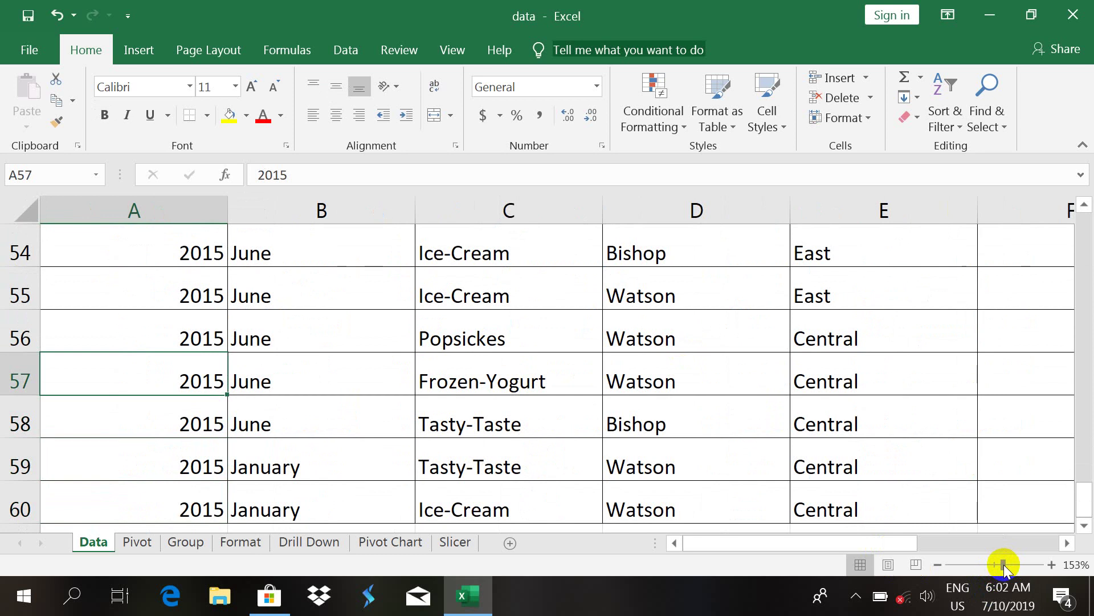
key("ctrl+Home")
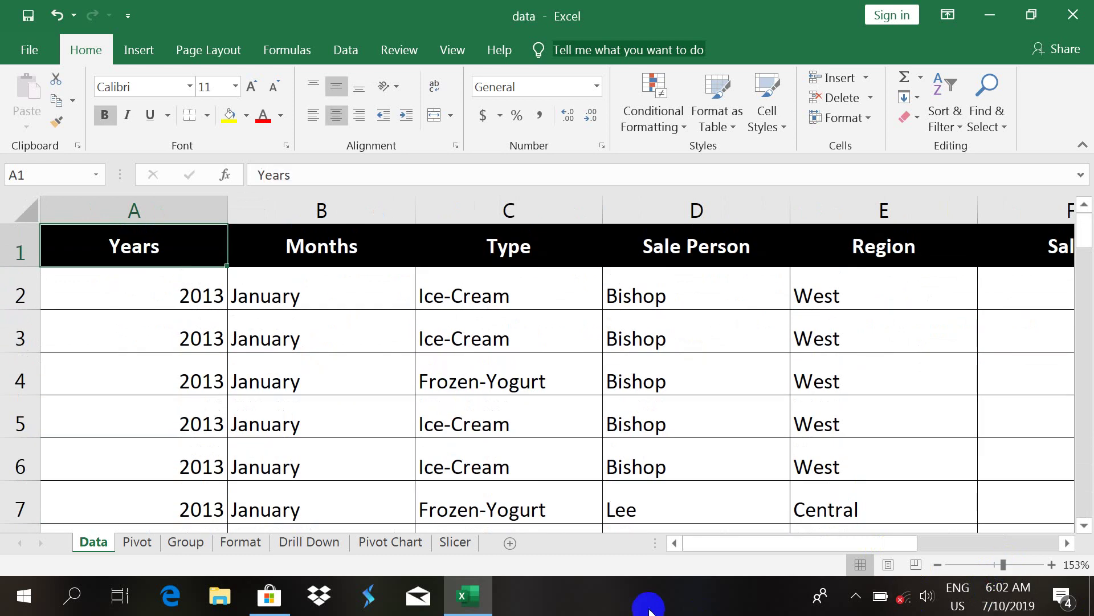
Review the source data columns from Months, Type, Sale Person and Region through Sales, Units and Order #.
left_click(291, 306)
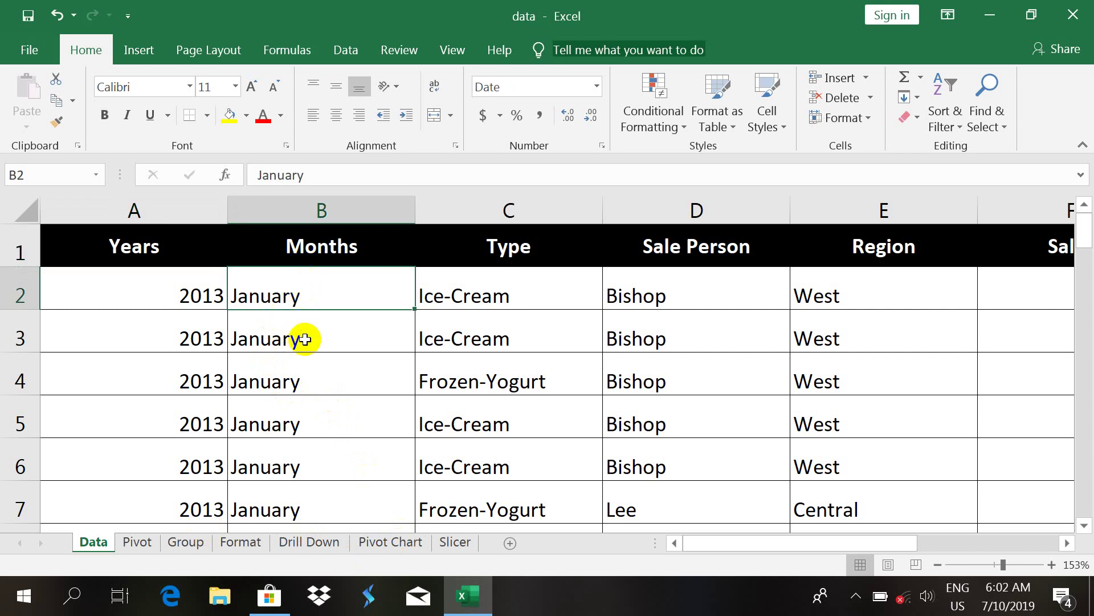
left_click(487, 280)
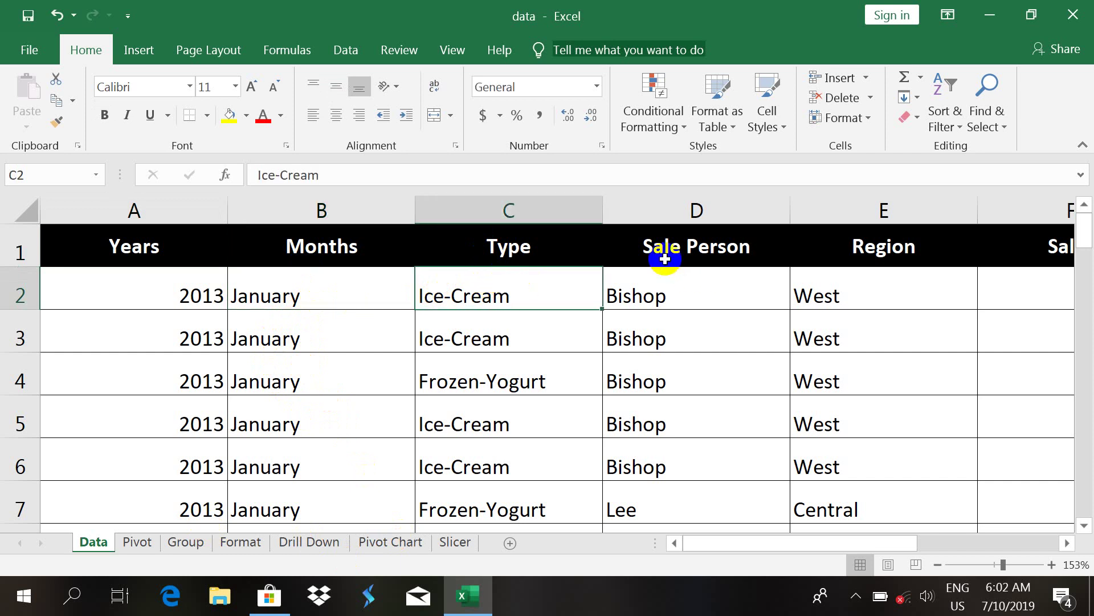
left_click(665, 257)
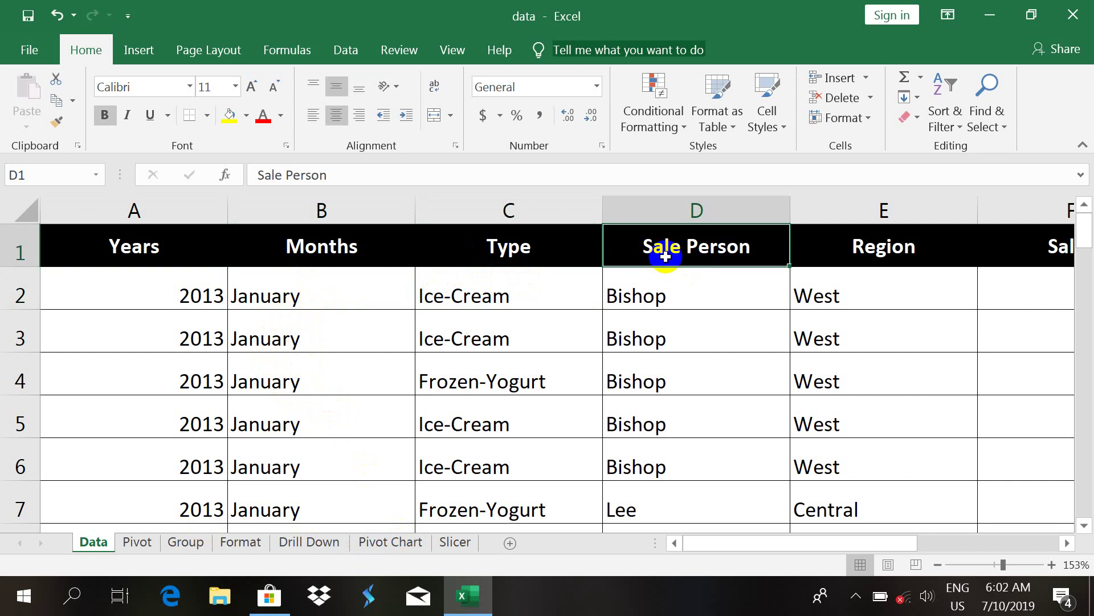
left_click(834, 244)
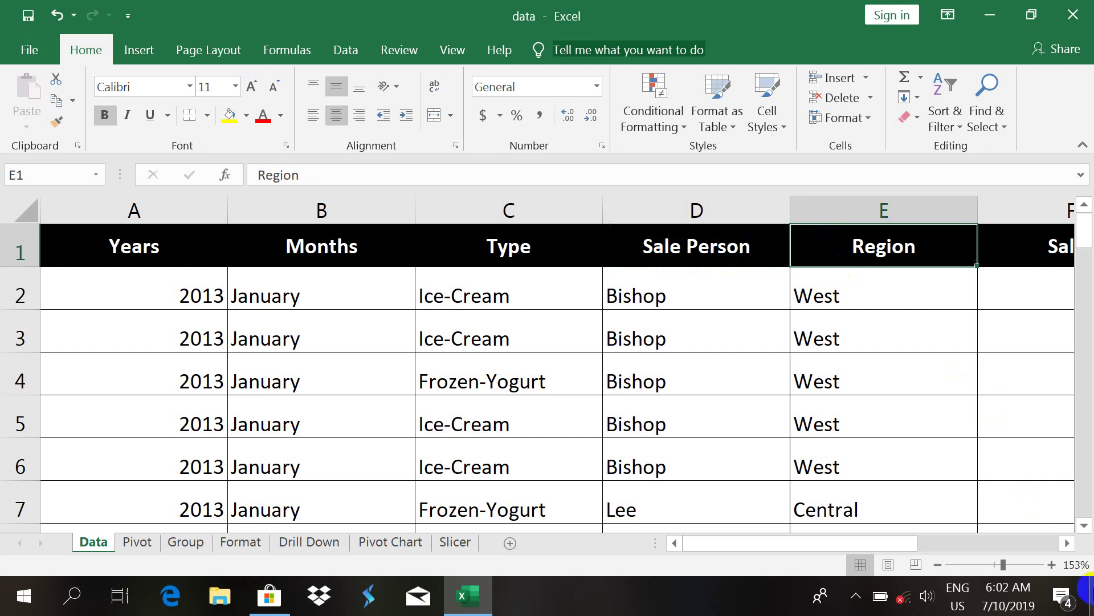
left_click(1065, 541)
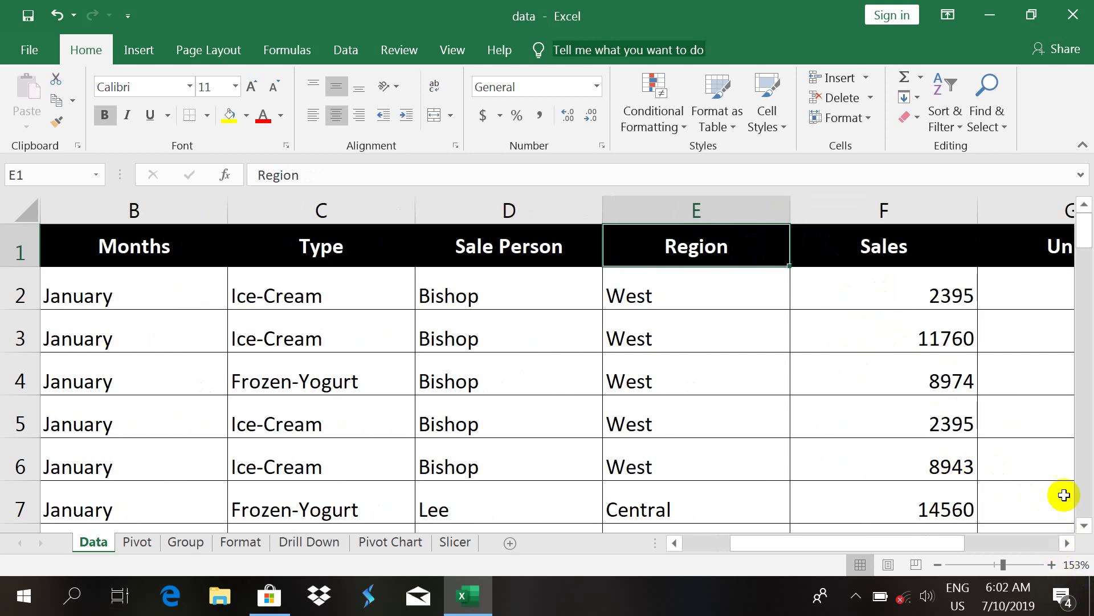
left_click(1065, 542)
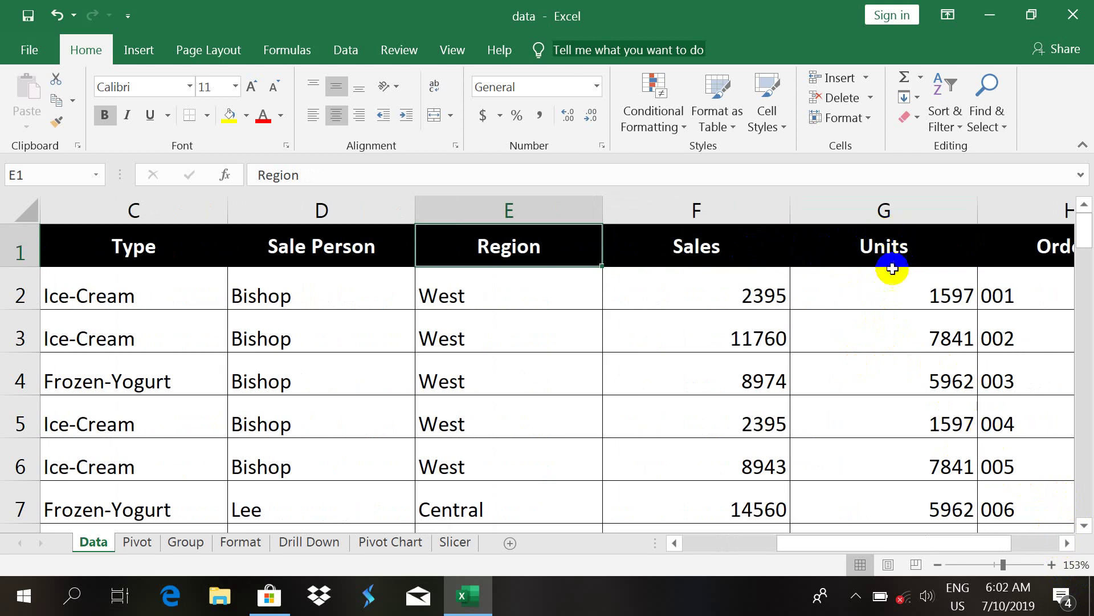
left_click(1067, 542)
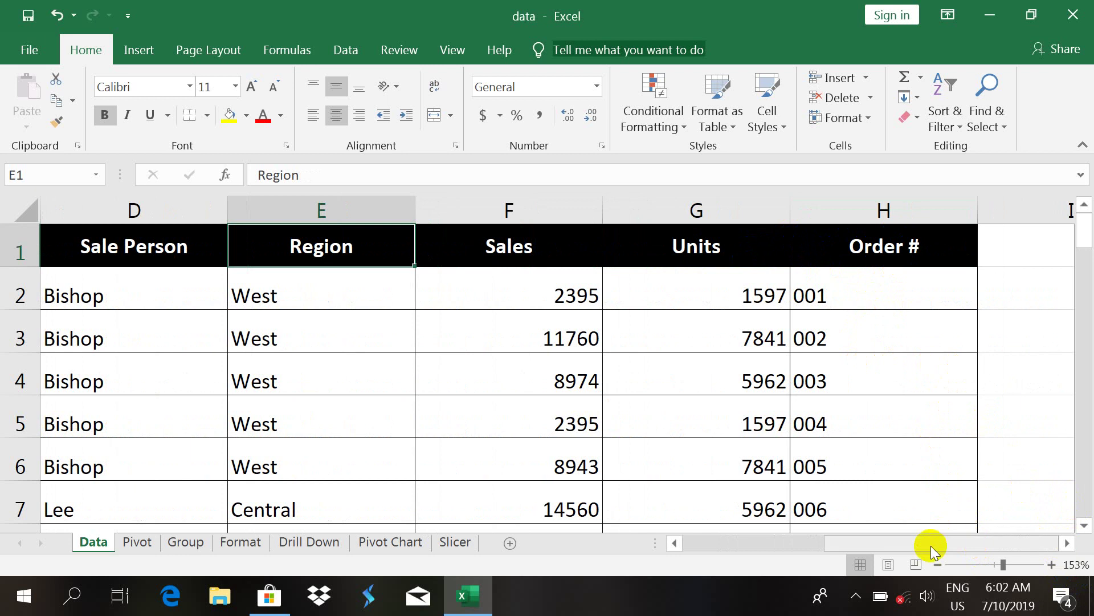
left_click_drag(919, 542, 756, 561)
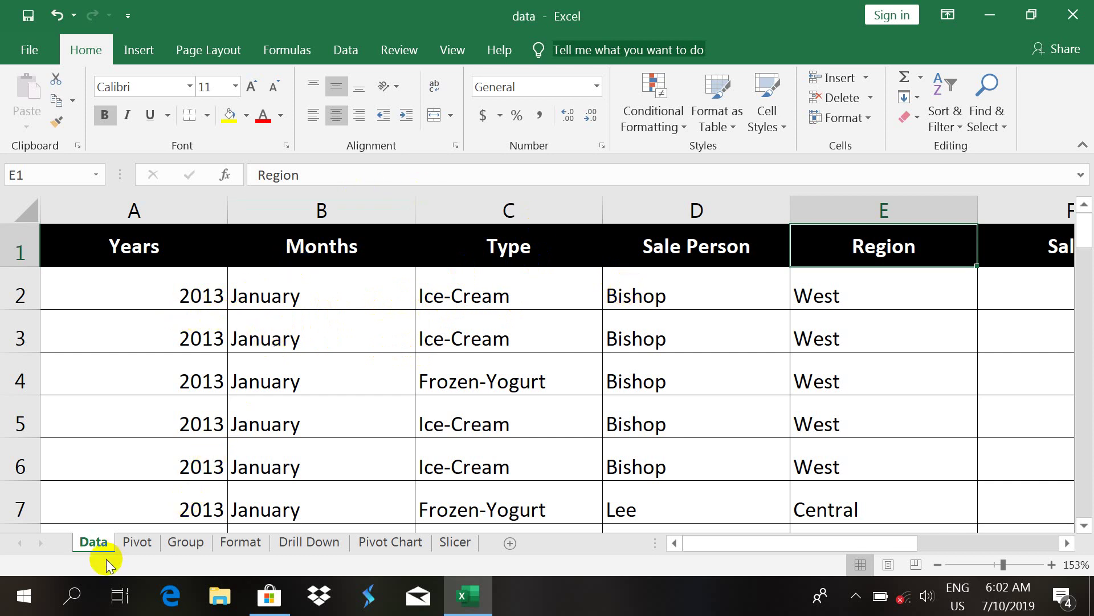
Examine the monthly sales sums in the Pivot sheet's pivot table at 181% zoom.
left_click(138, 547)
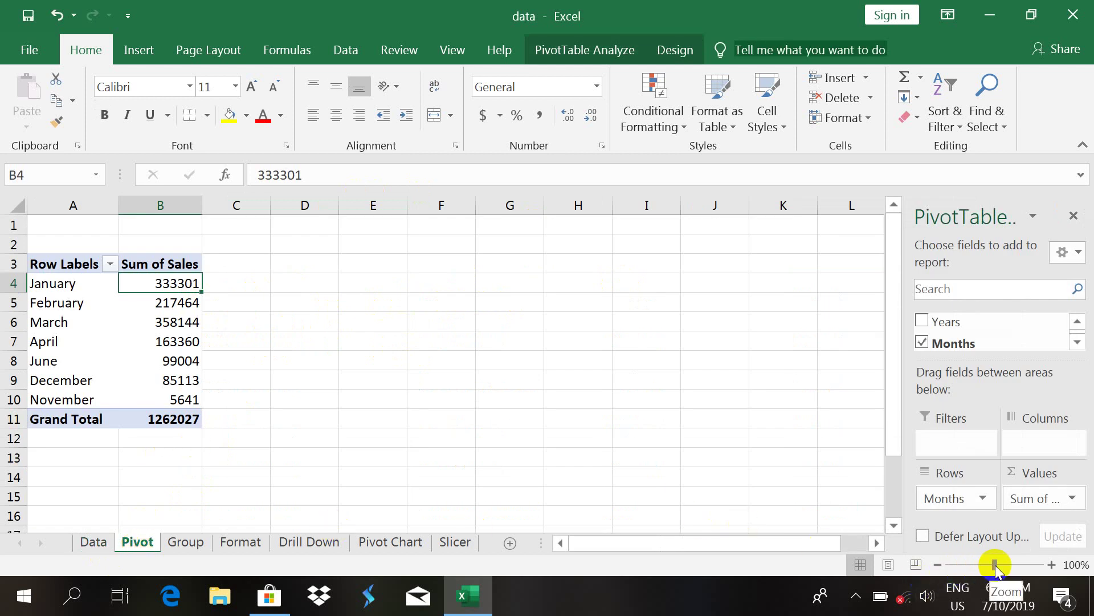
left_click_drag(995, 566, 1009, 567)
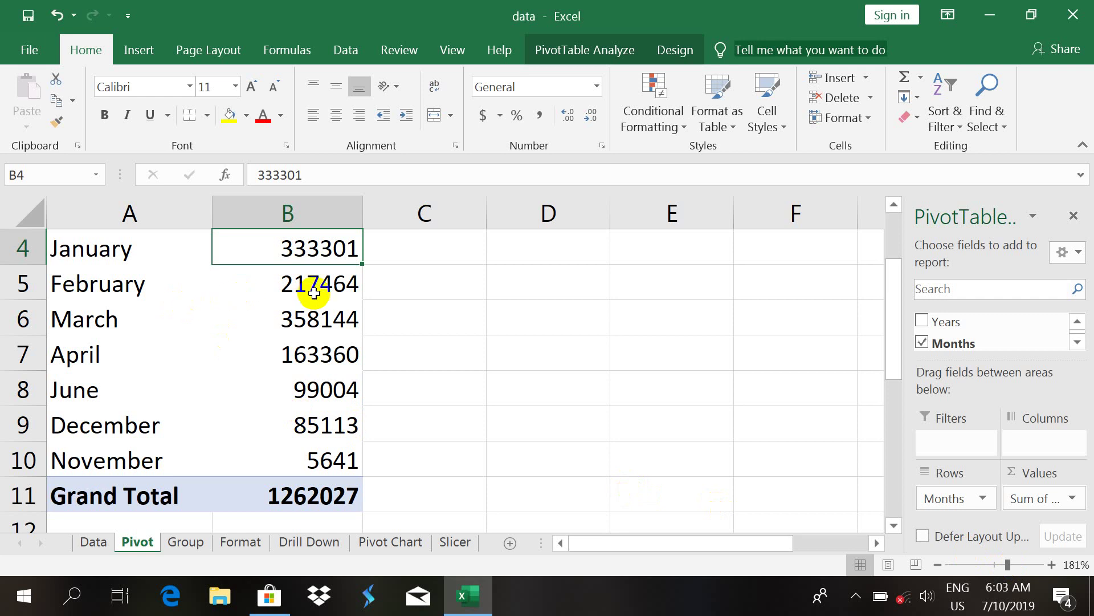
left_click(148, 252)
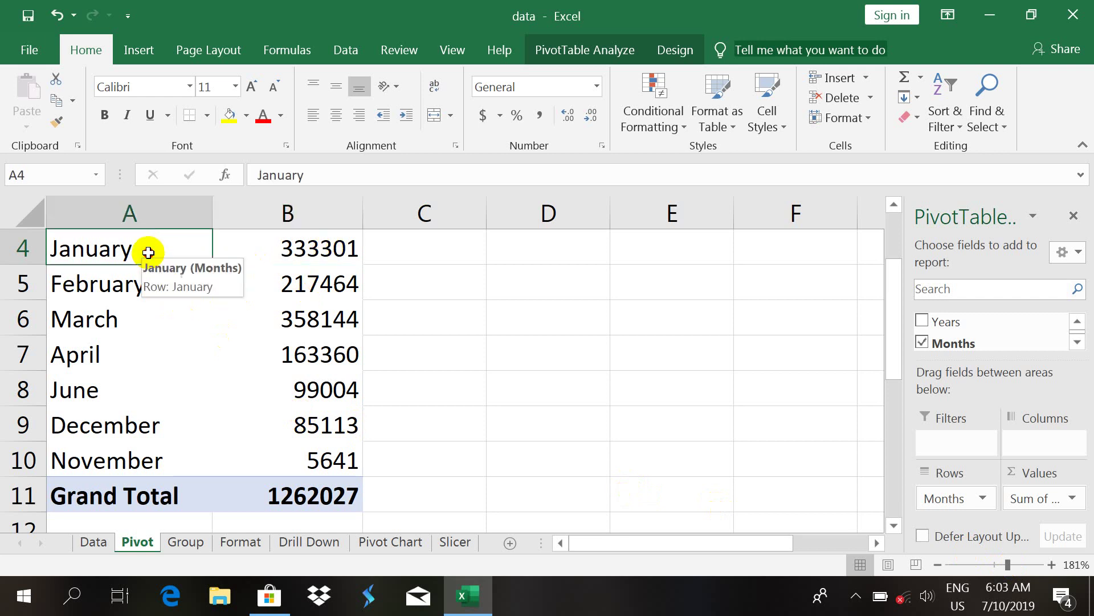
left_click(268, 249)
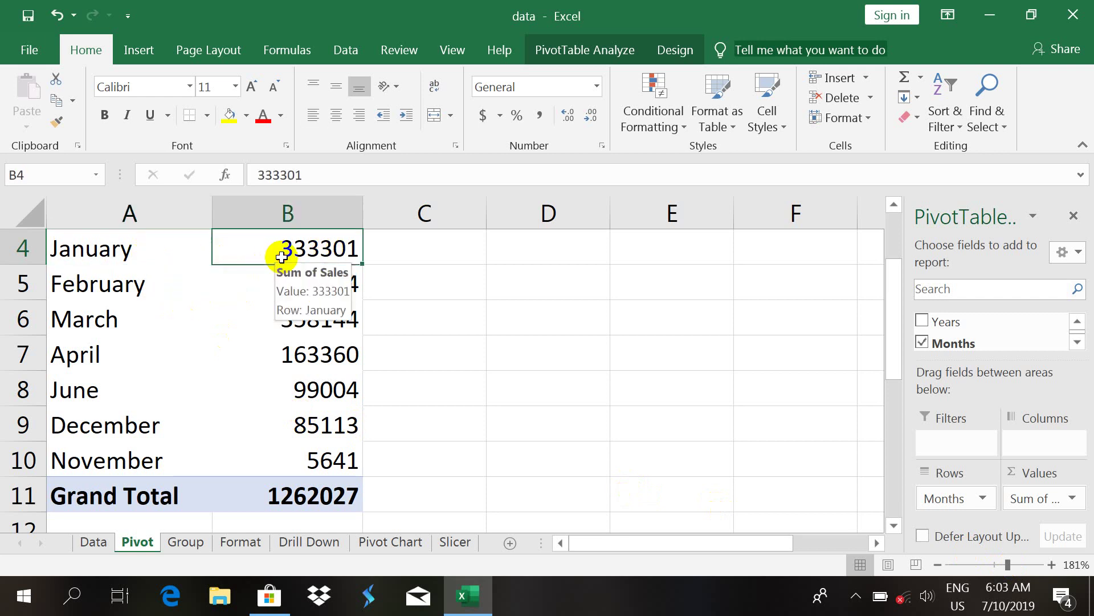
left_click(122, 294)
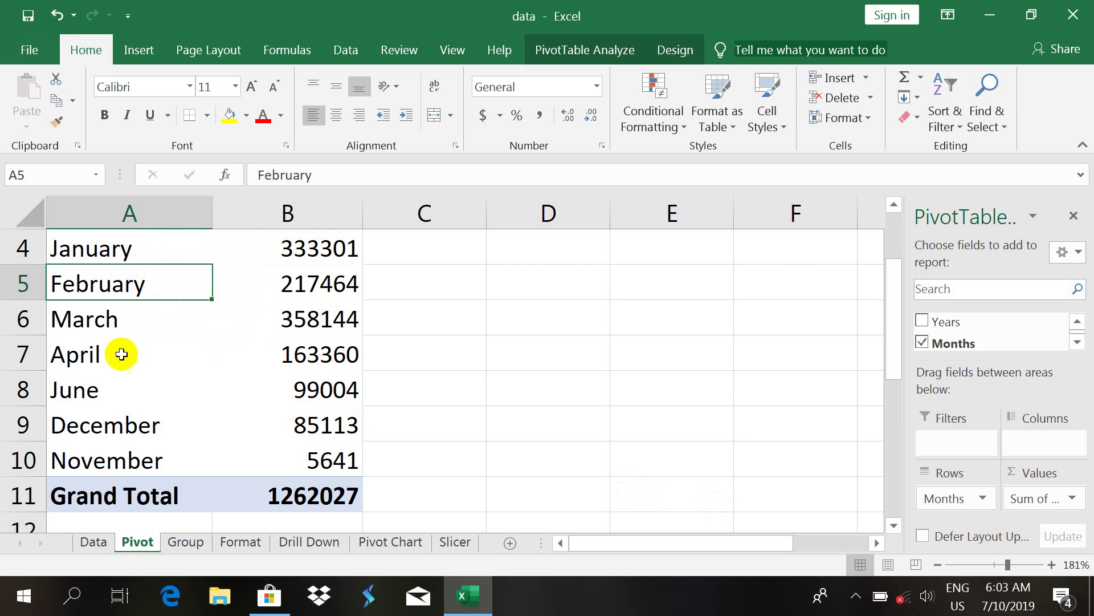
left_click(124, 321)
left_click(328, 340)
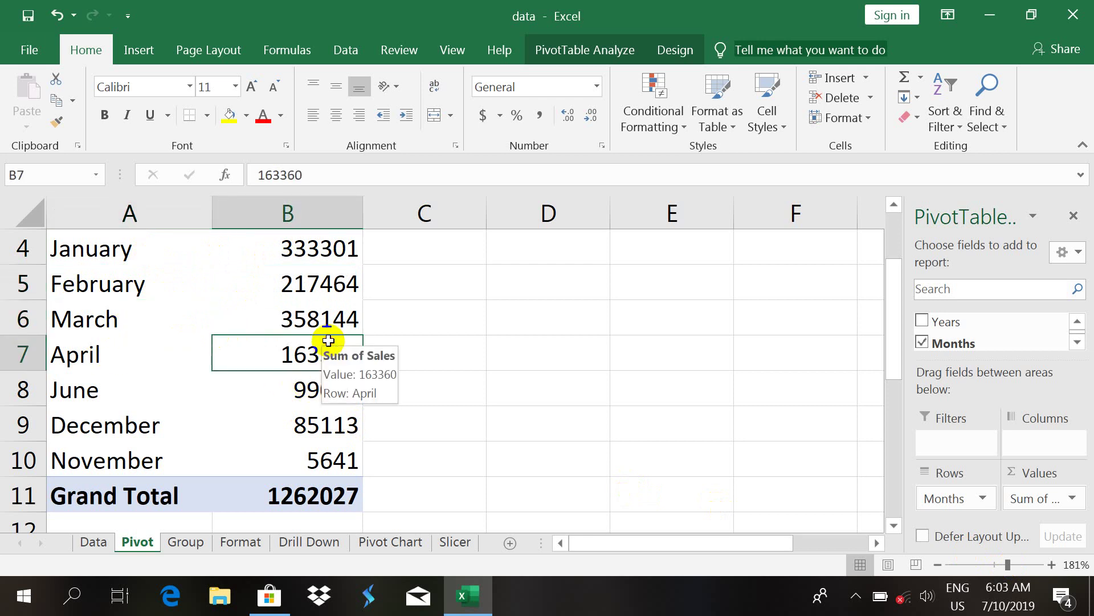
left_click(319, 317)
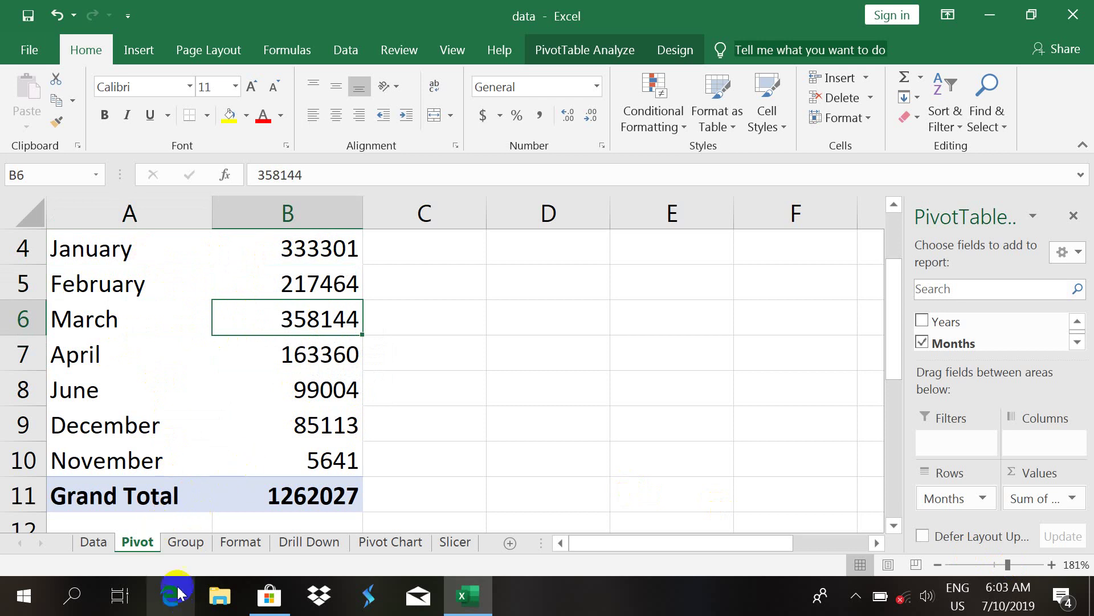
View the pivot tables on the Group, Format and Drill Down sheets, checking a salesperson's grand total on Drill Down.
left_click(186, 541)
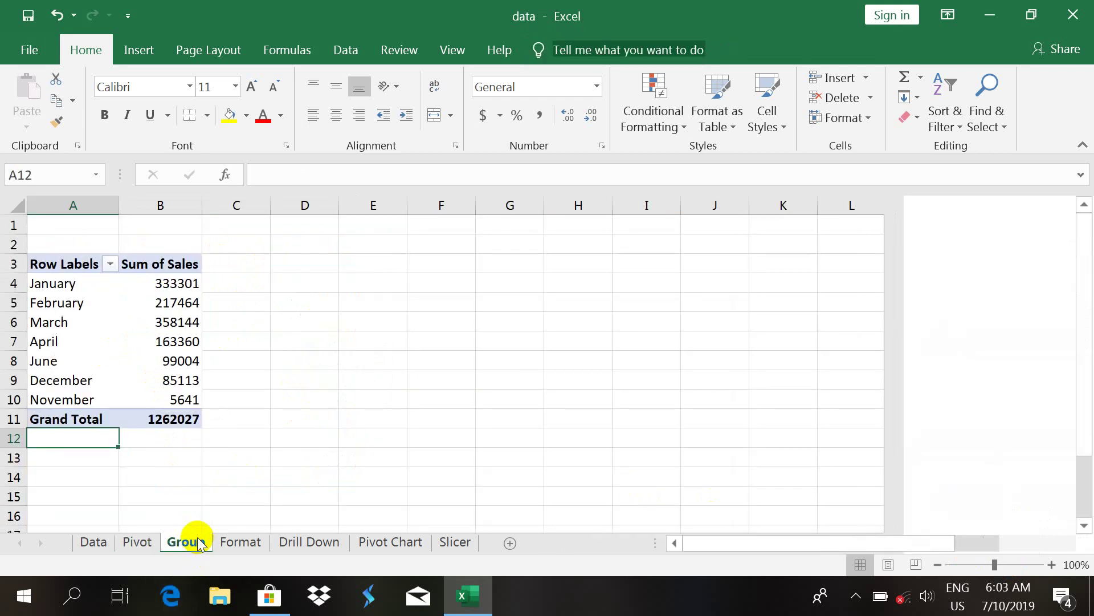
left_click(236, 542)
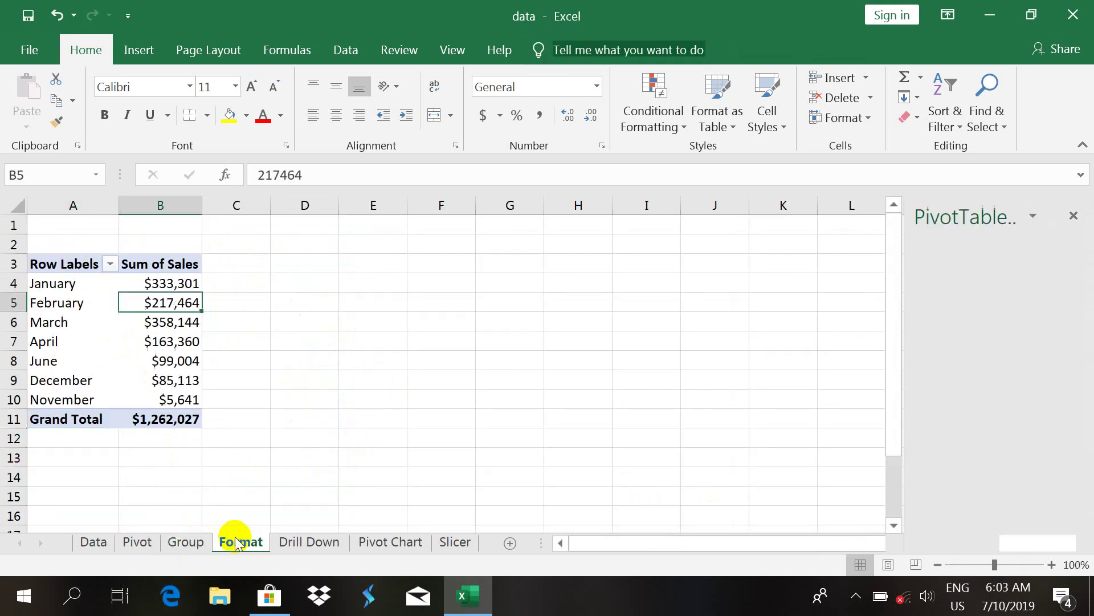
left_click(315, 541)
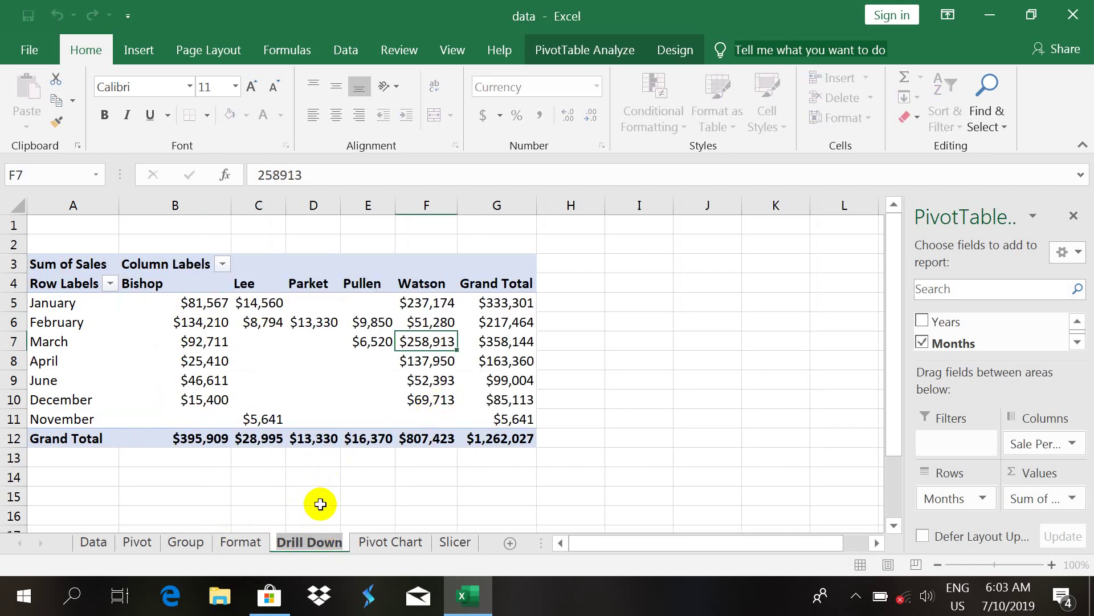
left_click(356, 436)
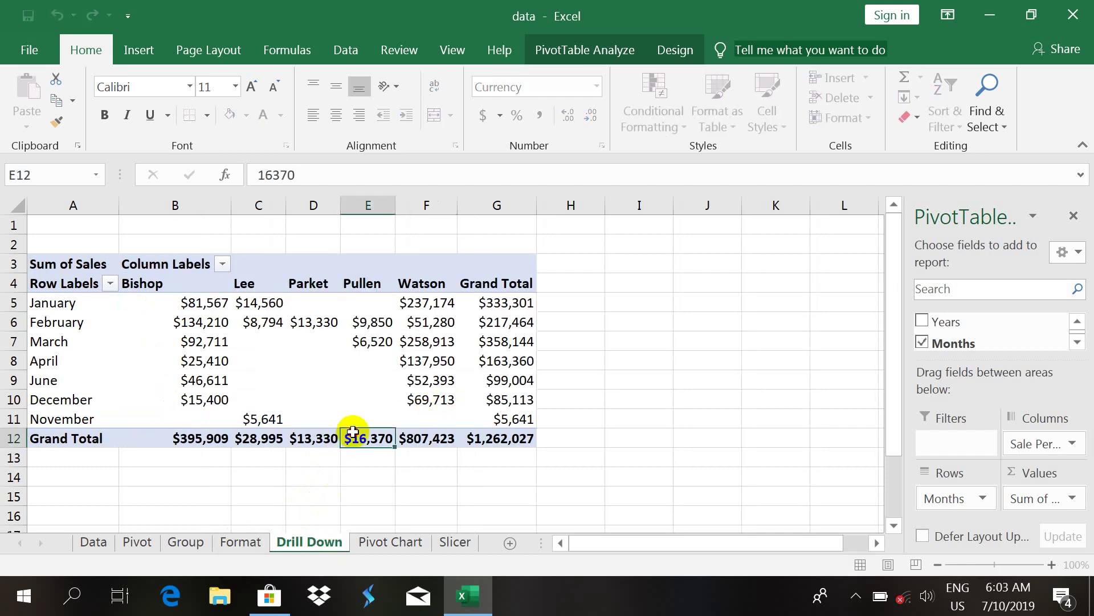
Return to the Data sheet and select cell B2 inside the sales data as the PivotTable source.
left_click(98, 546)
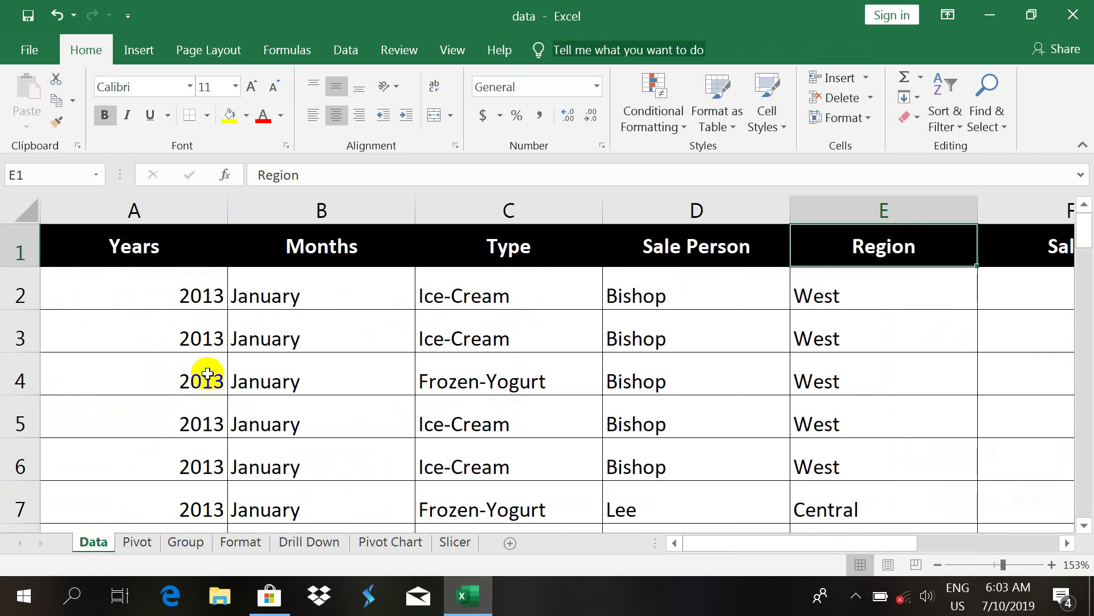
left_click(213, 246)
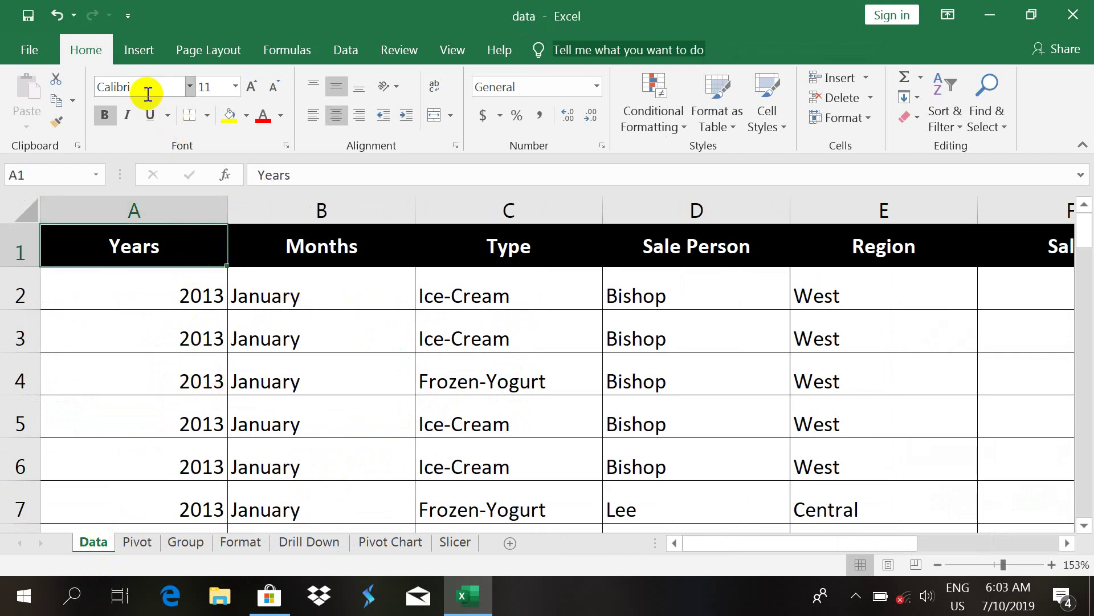
left_click(138, 53)
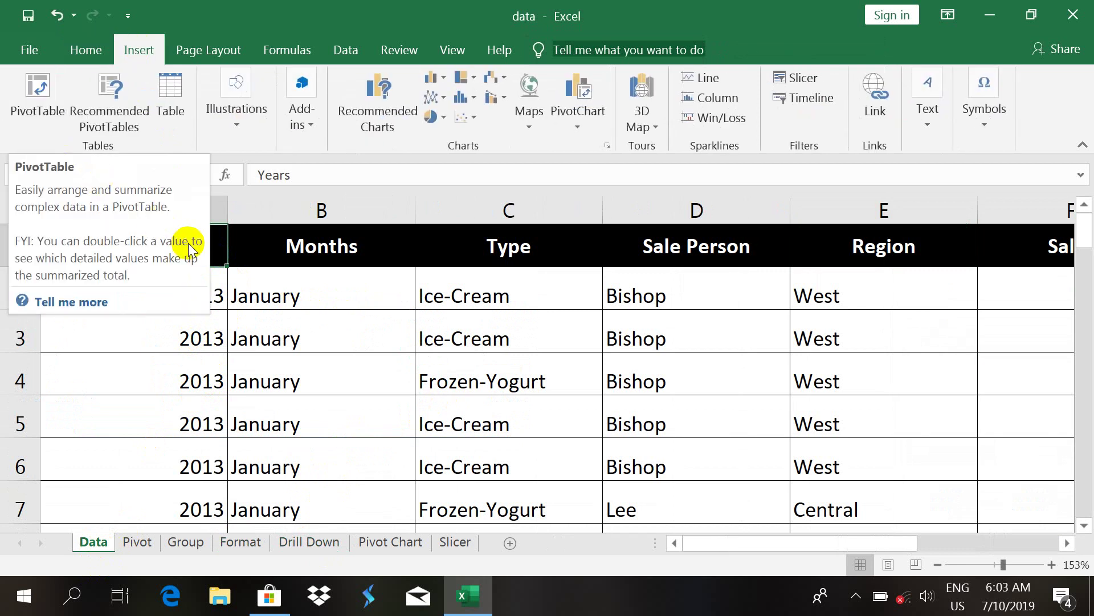
left_click(299, 277)
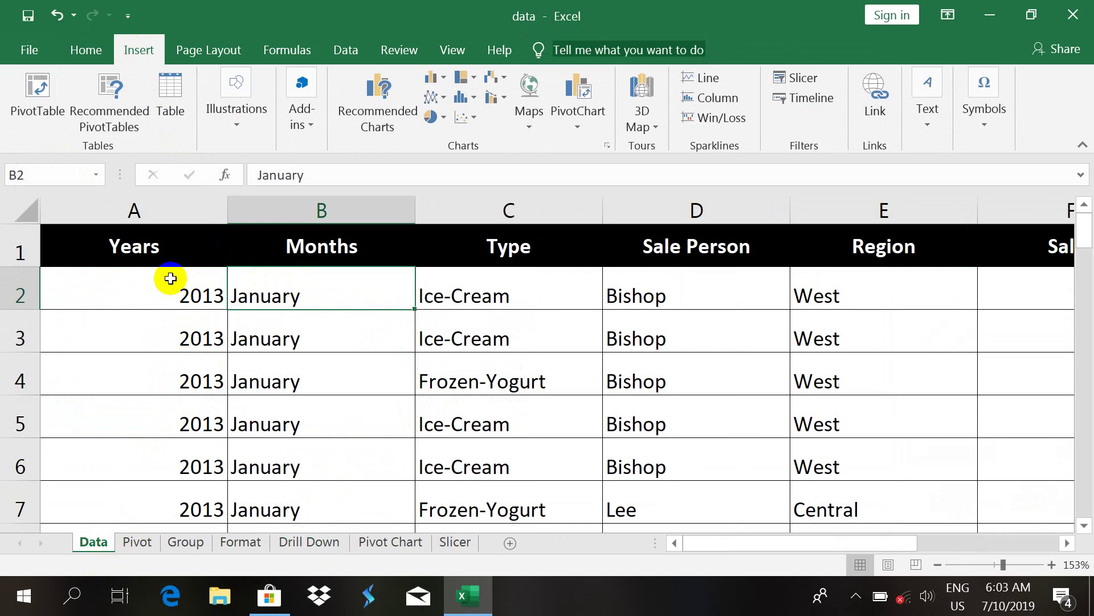
Launch the Windows On-Screen Keyboard by running the OSK command.
key("super+r")
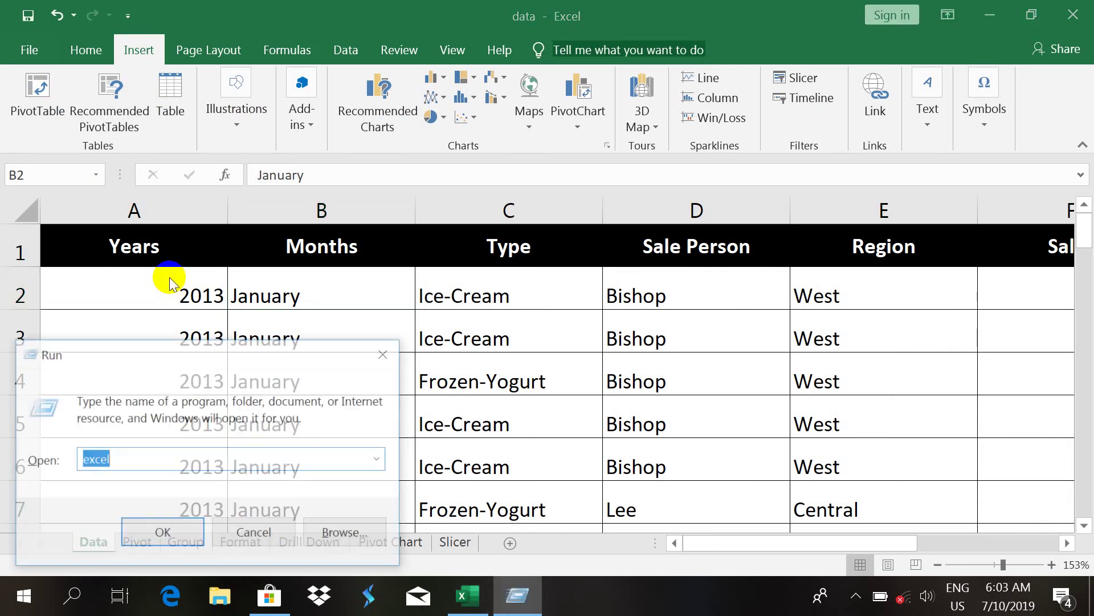
type("OSK")
key("Return")
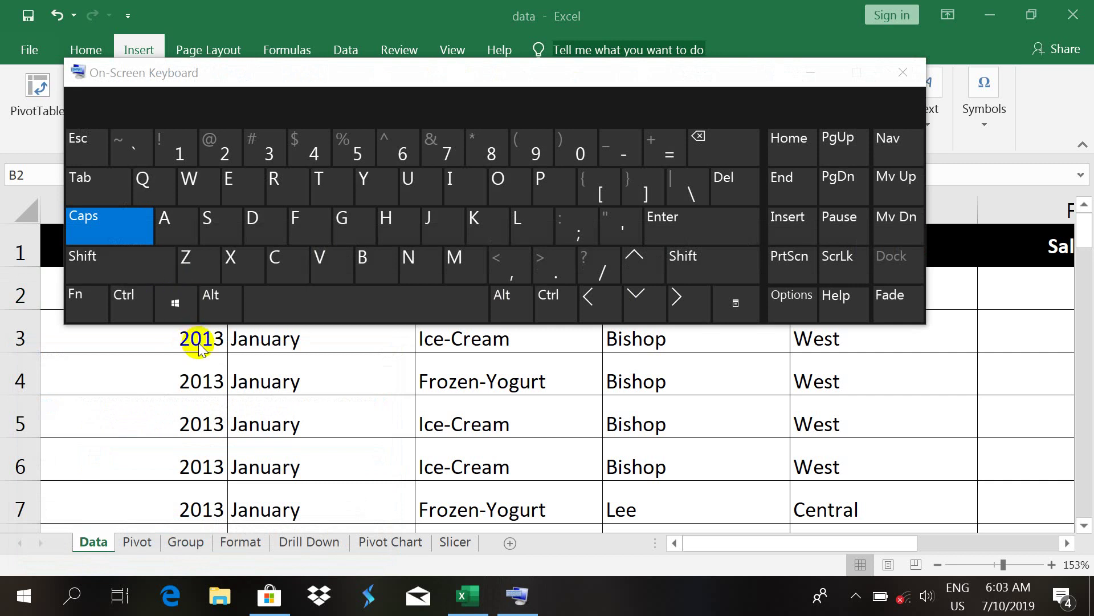
Demonstrate the Alt, N, V sequence for inserting a PivotTable on the On-Screen Keyboard and minimize the keyboard.
left_click(211, 306)
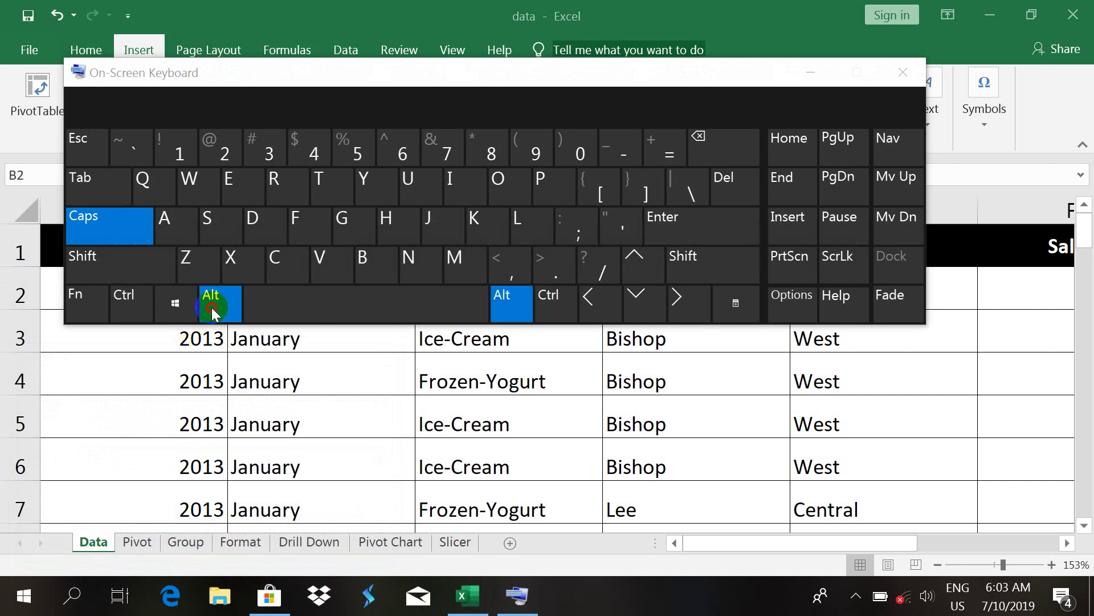
left_click(421, 254)
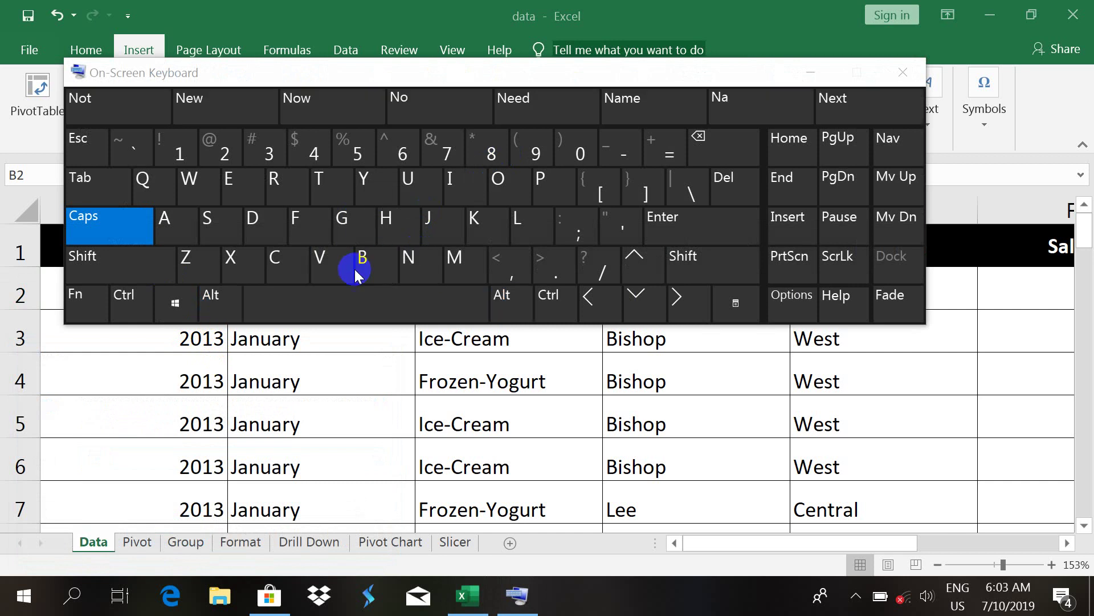
left_click(333, 267)
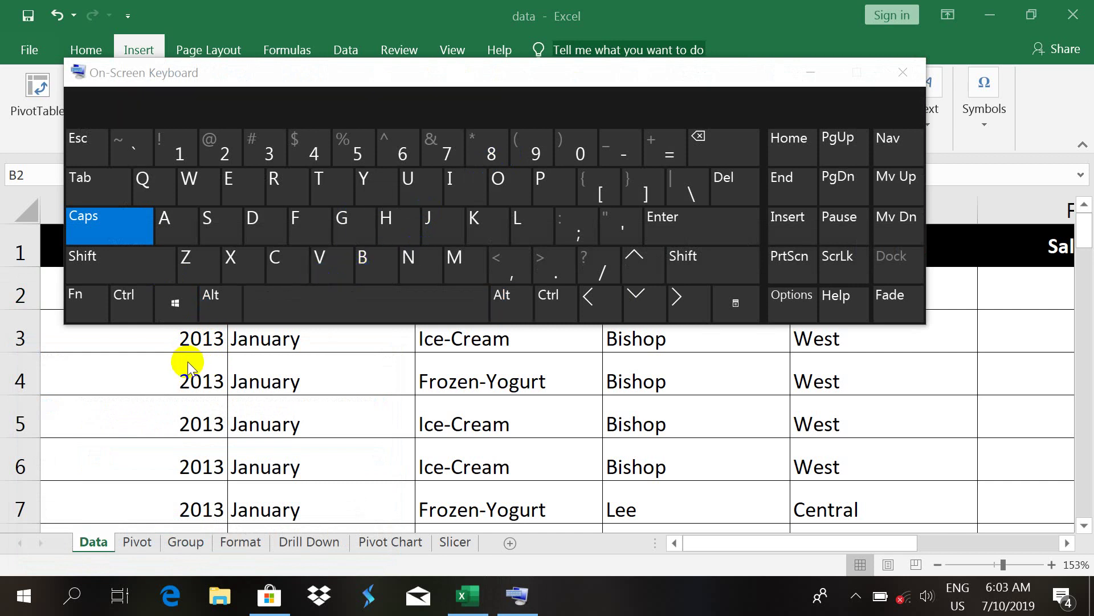
left_click(234, 310)
left_click(418, 261)
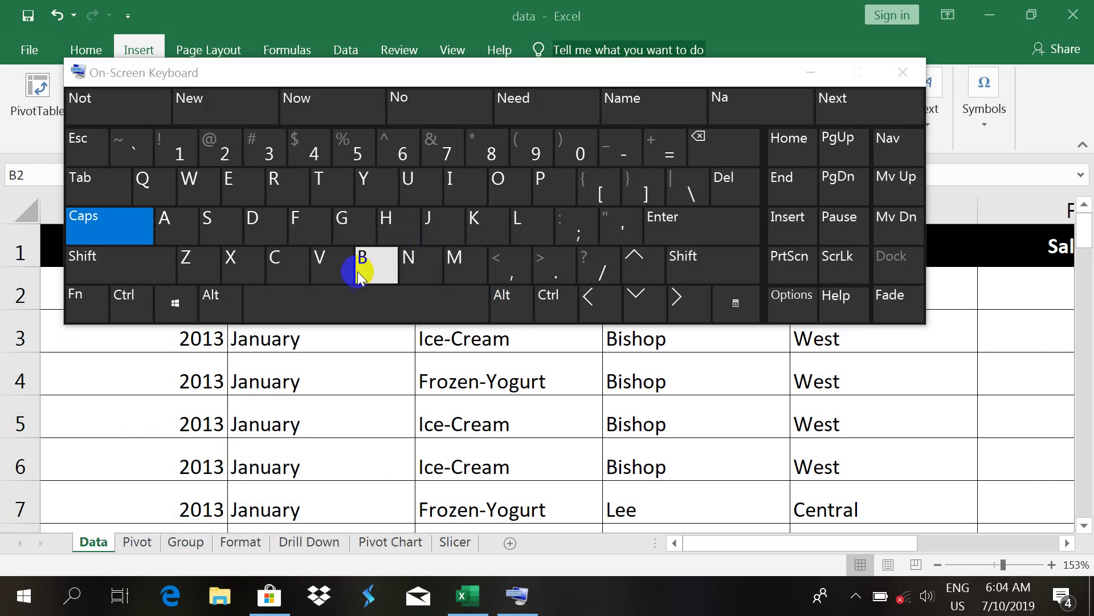
left_click(330, 264)
left_click(330, 192)
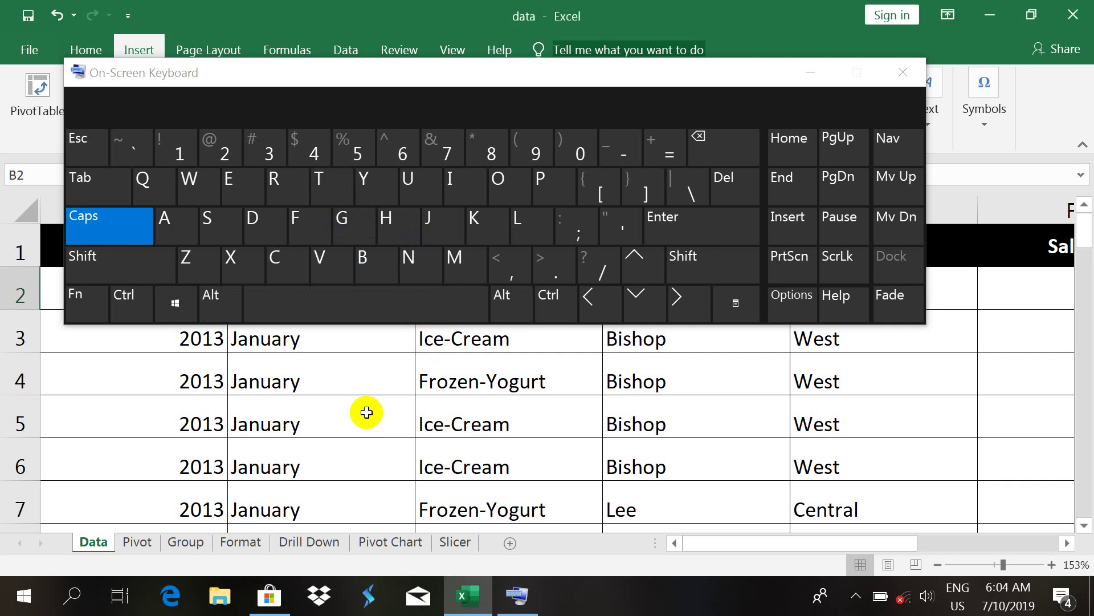
left_click(811, 76)
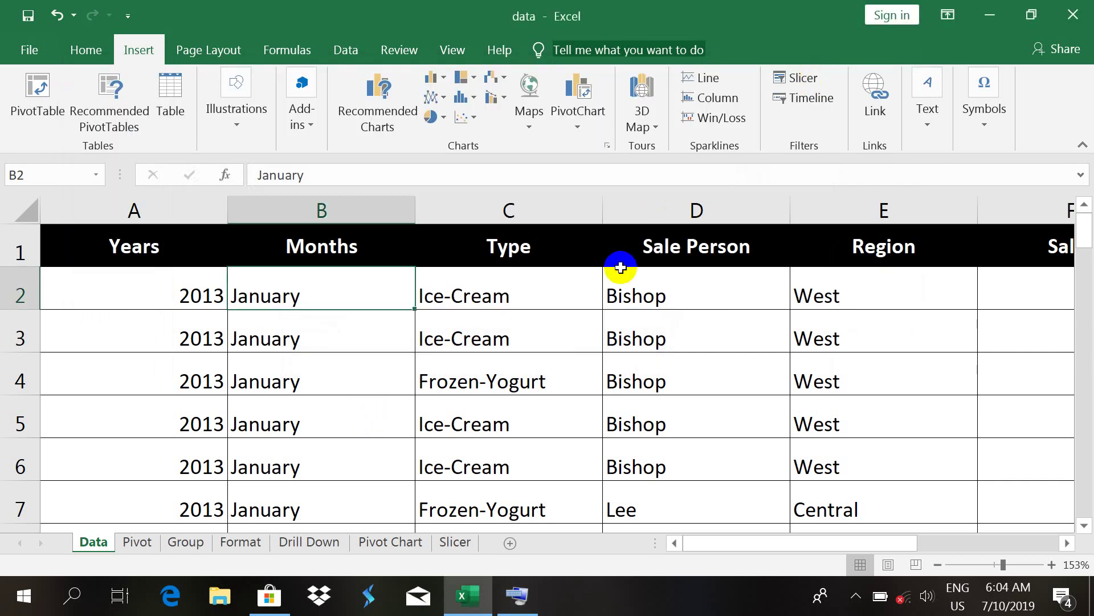
Create a PivotTable from the range Data!$A$1:$H$60 on a new worksheet.
key("alt+n")
key("v")
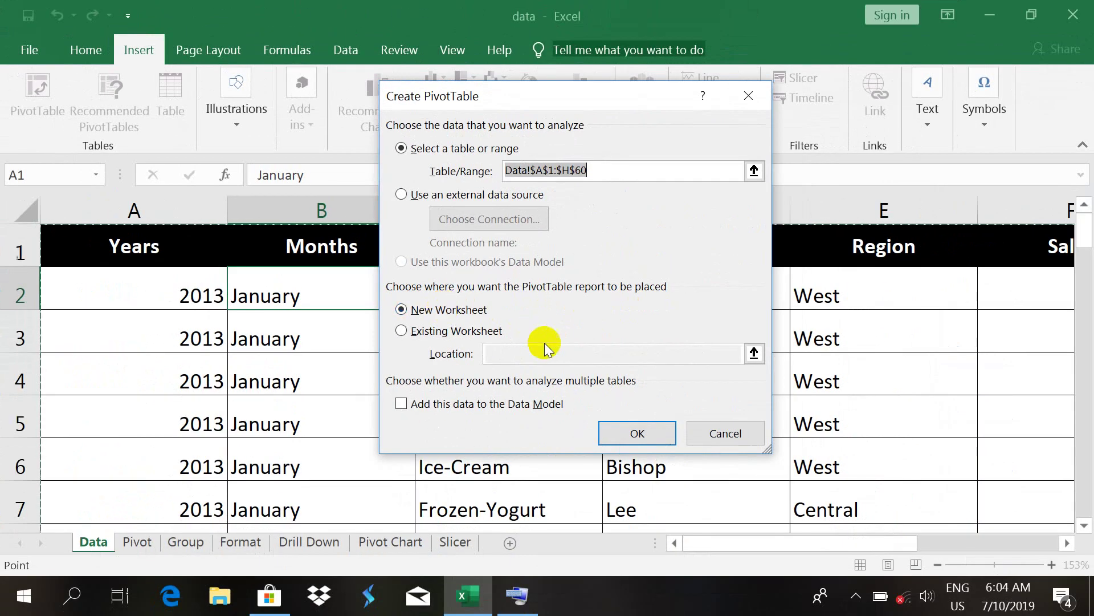
left_click(626, 434)
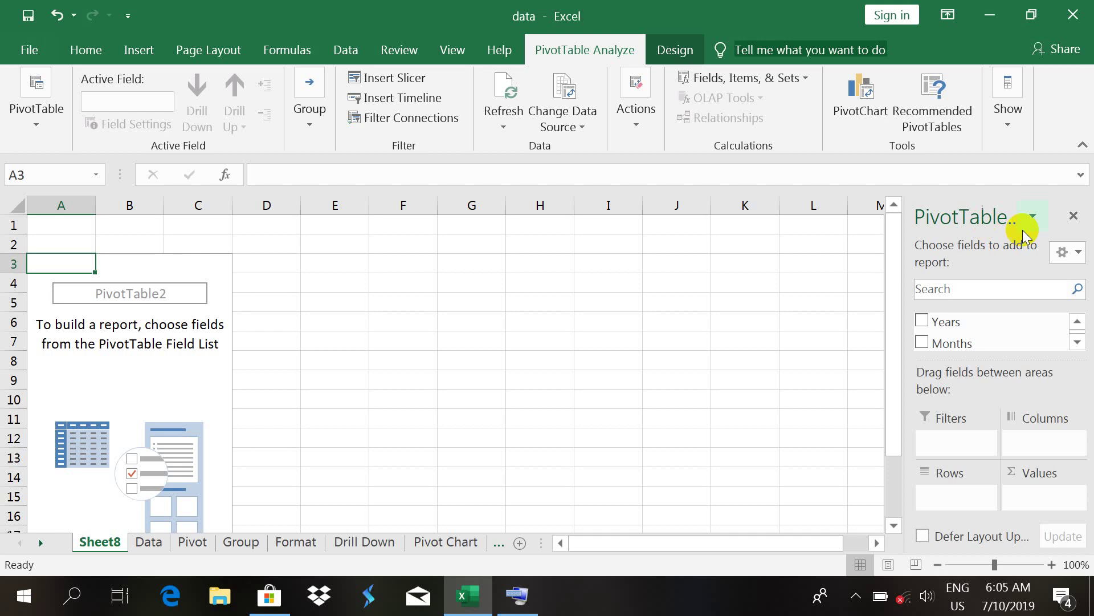
Hide the PivotTable field list and display it again.
left_click(1073, 218)
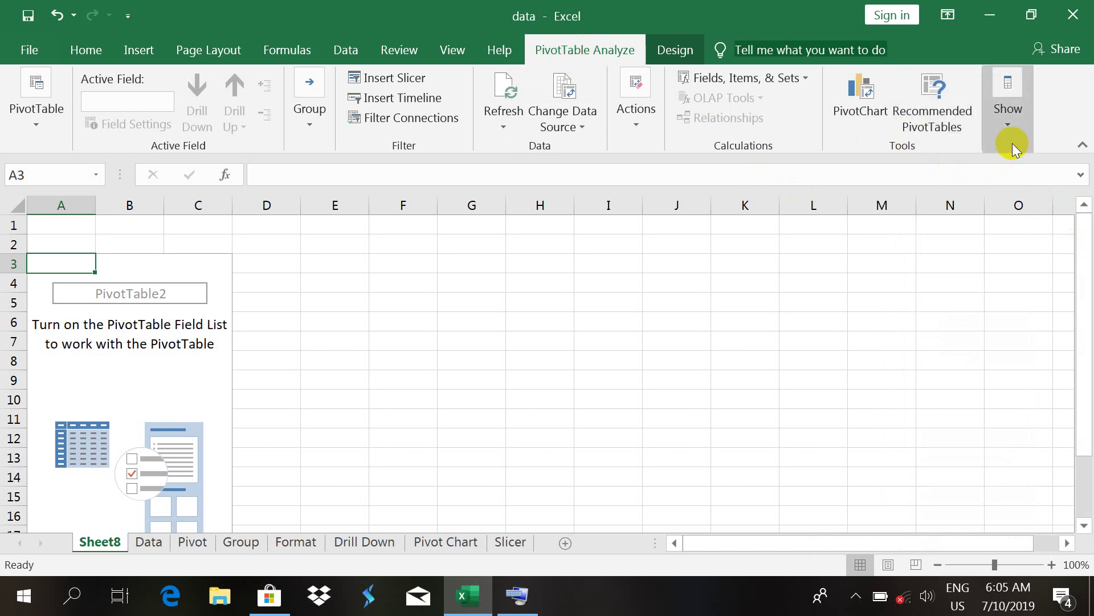
left_click(1007, 121)
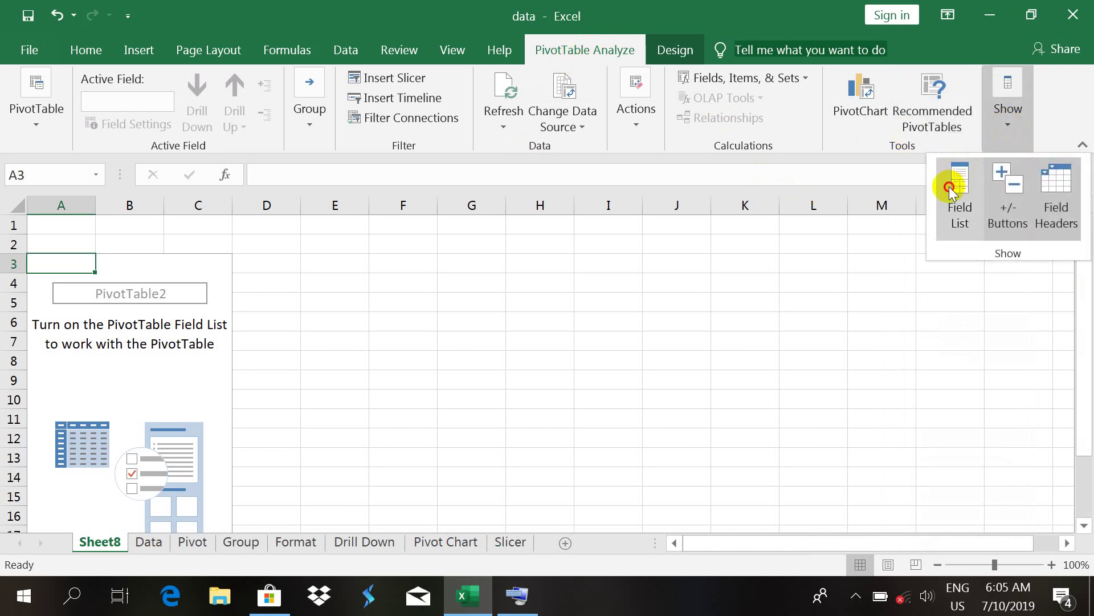
left_click(950, 188)
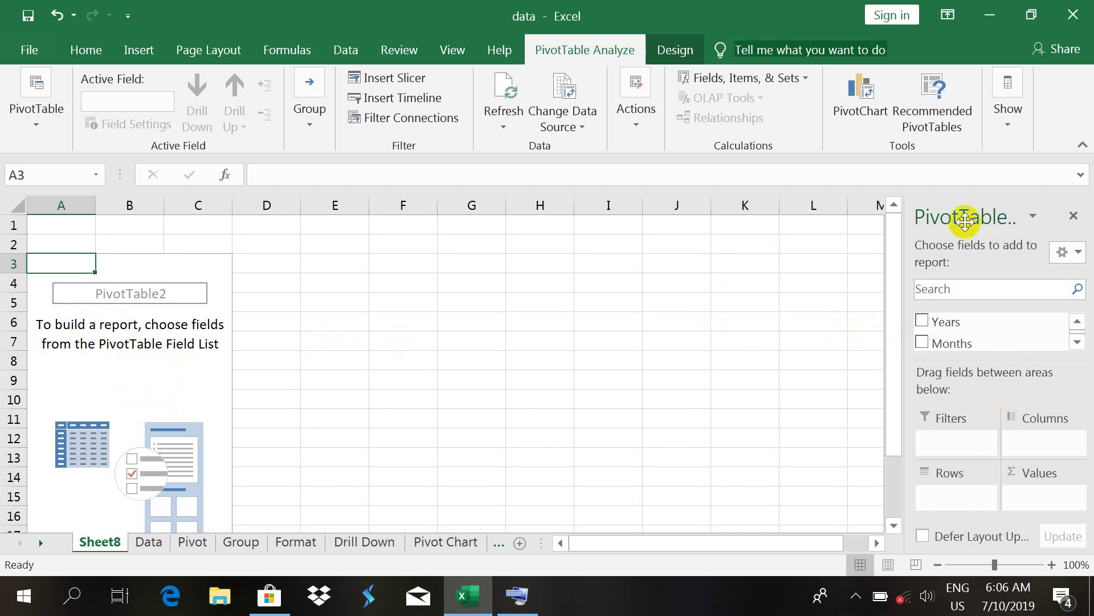
Undock the PivotTable field list and extend its height so the fields and all four layout areas fit.
left_click_drag(991, 203, 982, 78)
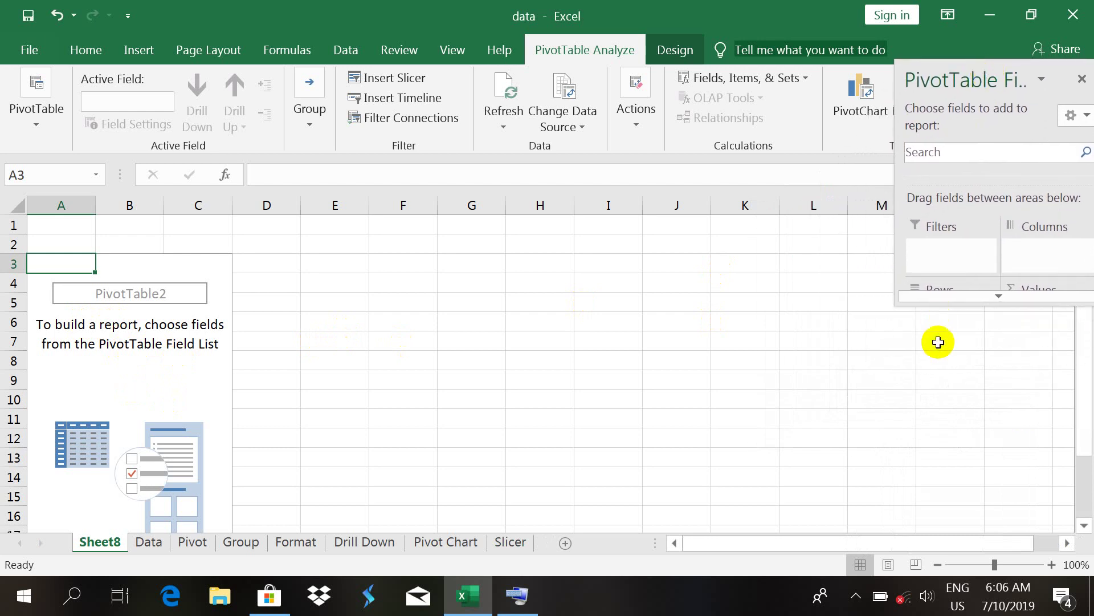
left_click(954, 296)
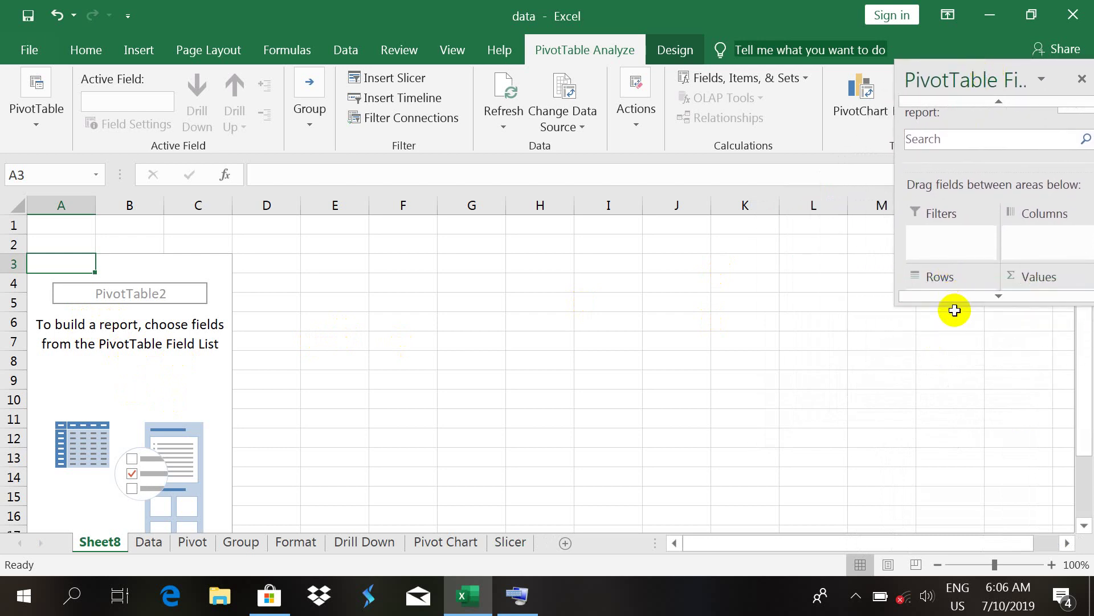
left_click(953, 297)
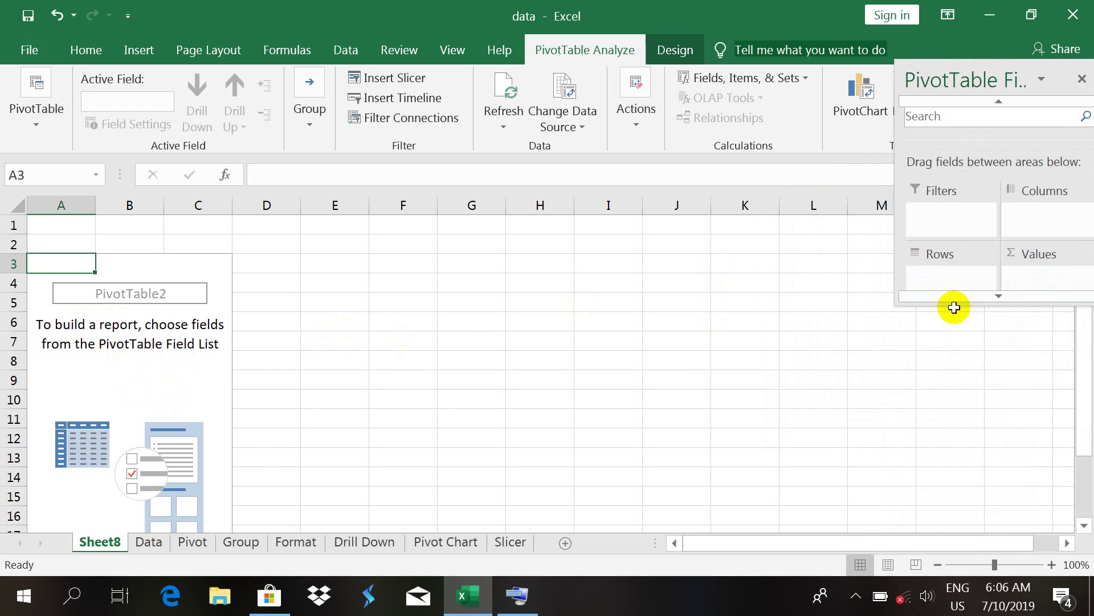
left_click_drag(950, 302, 998, 551)
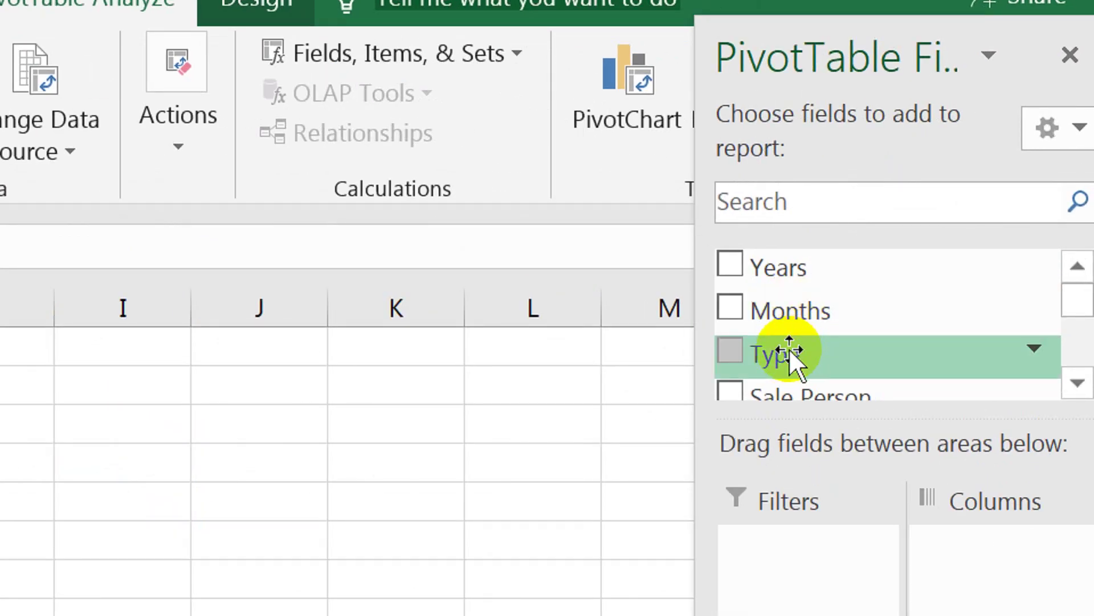
Look through the available fields and add Months to the PivotTable's rows.
left_click(1075, 383)
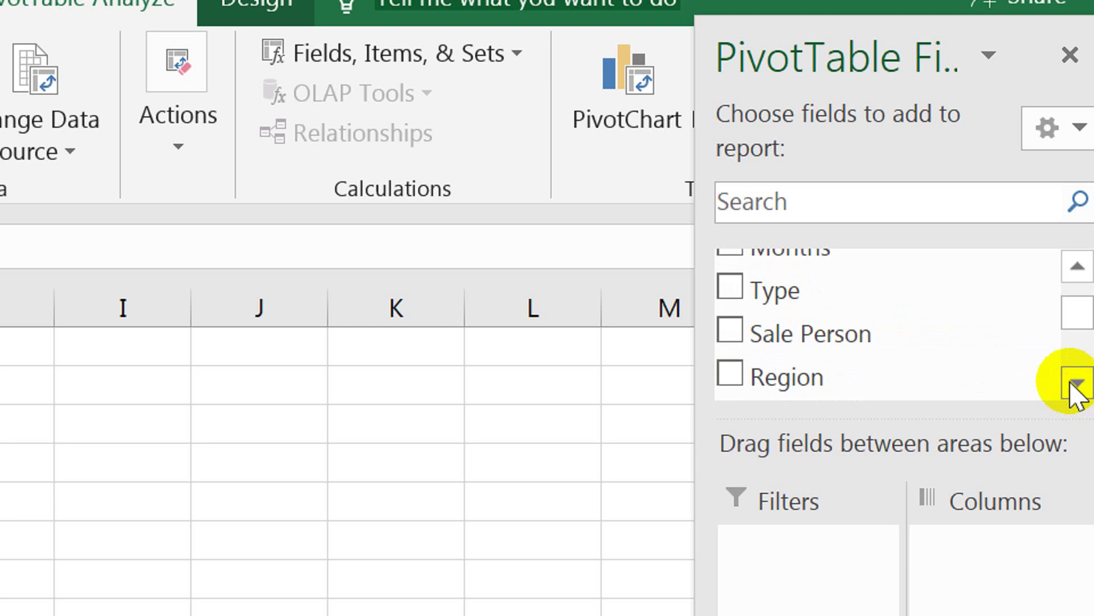
left_click_drag(815, 334, 867, 354)
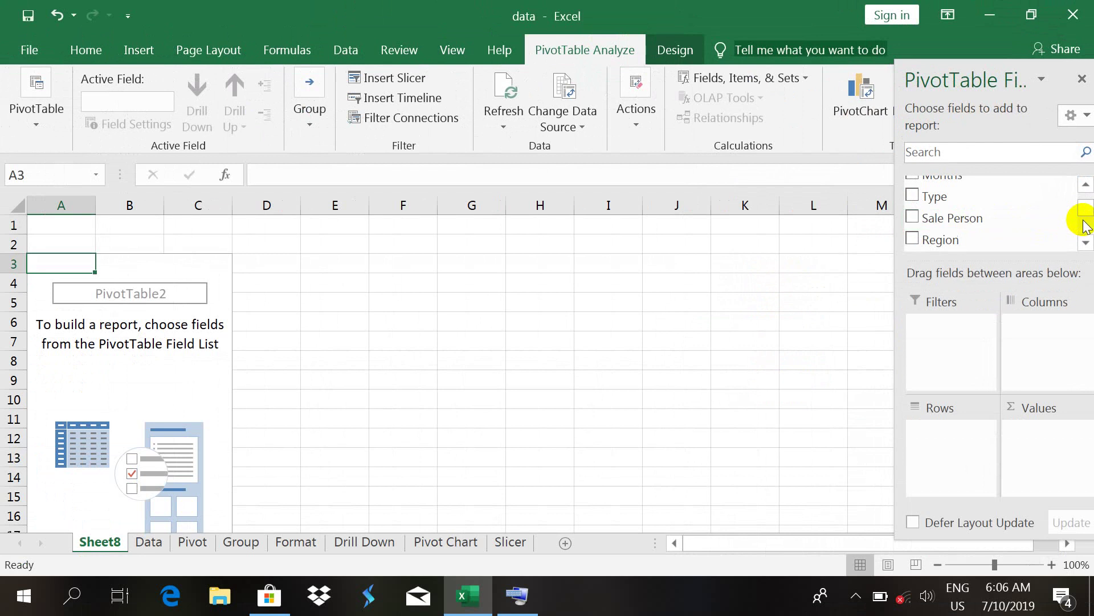
left_click(1086, 185)
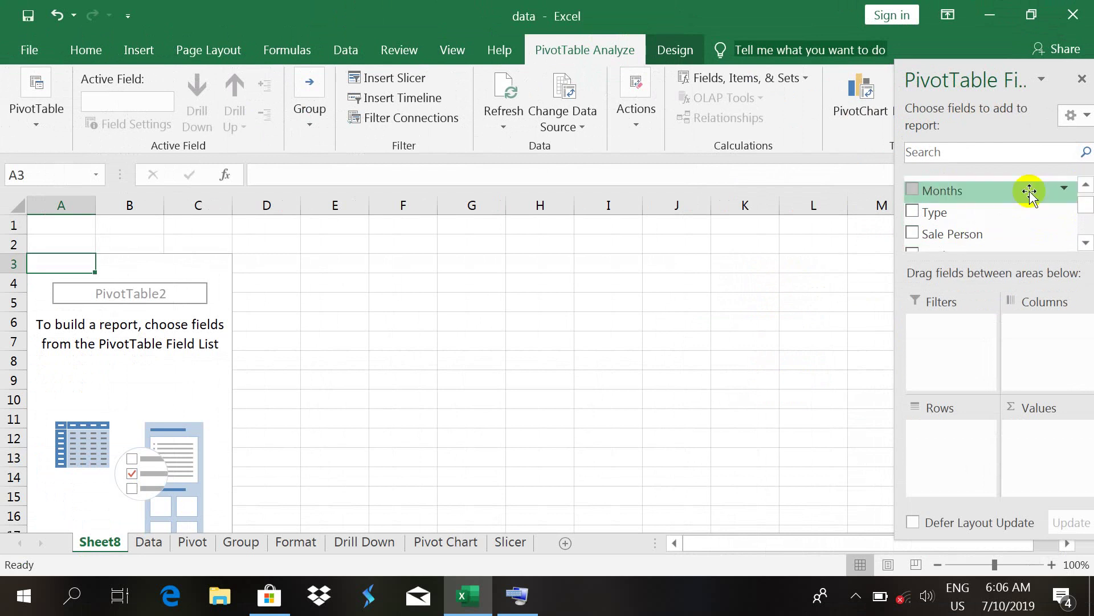
left_click(913, 189)
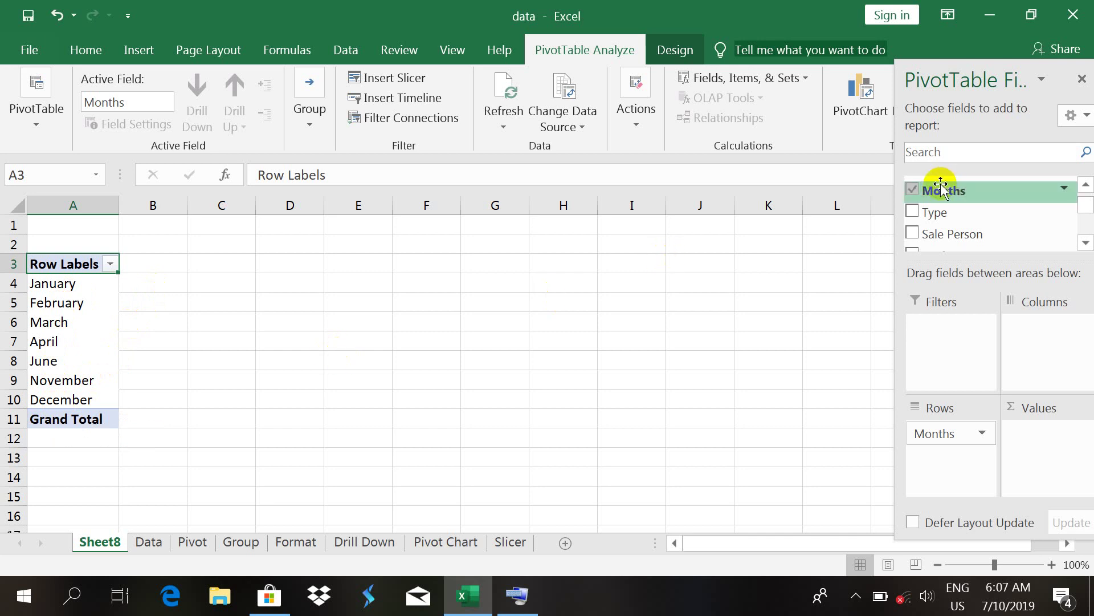
Add the Sales field to the PivotTable's values as a sum per month.
left_click_drag(941, 188, 1086, 242)
left_click(1085, 242)
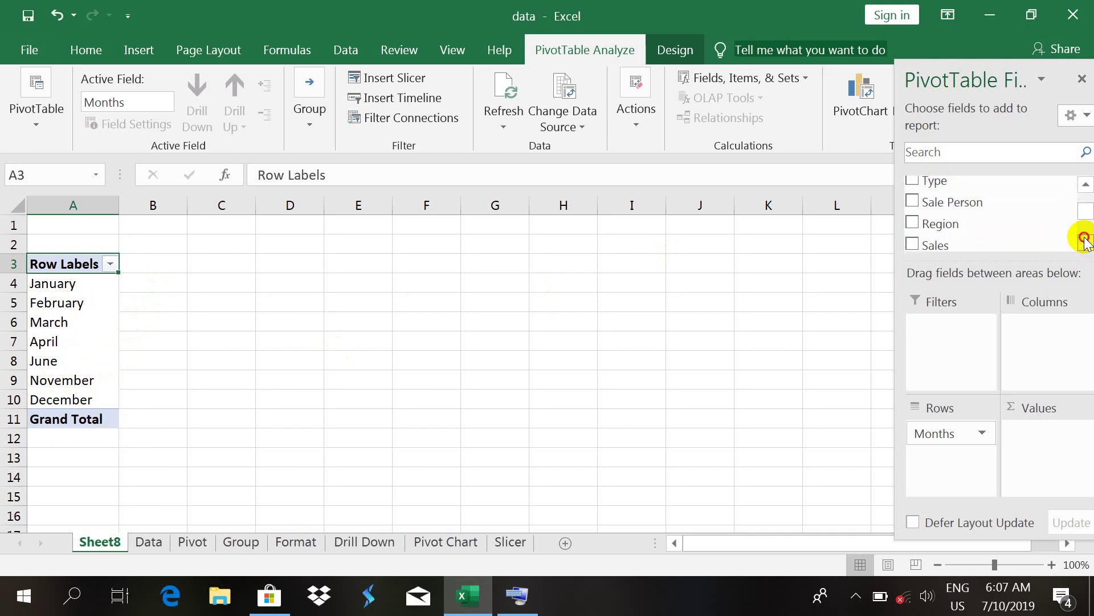
left_click(1084, 242)
left_click(1084, 242)
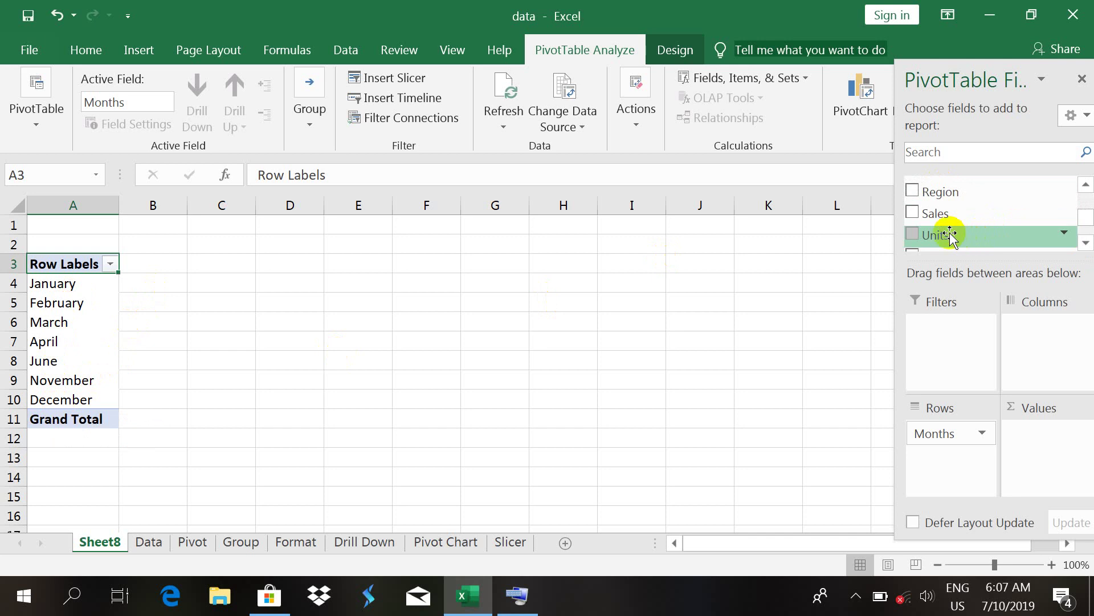
left_click(911, 215)
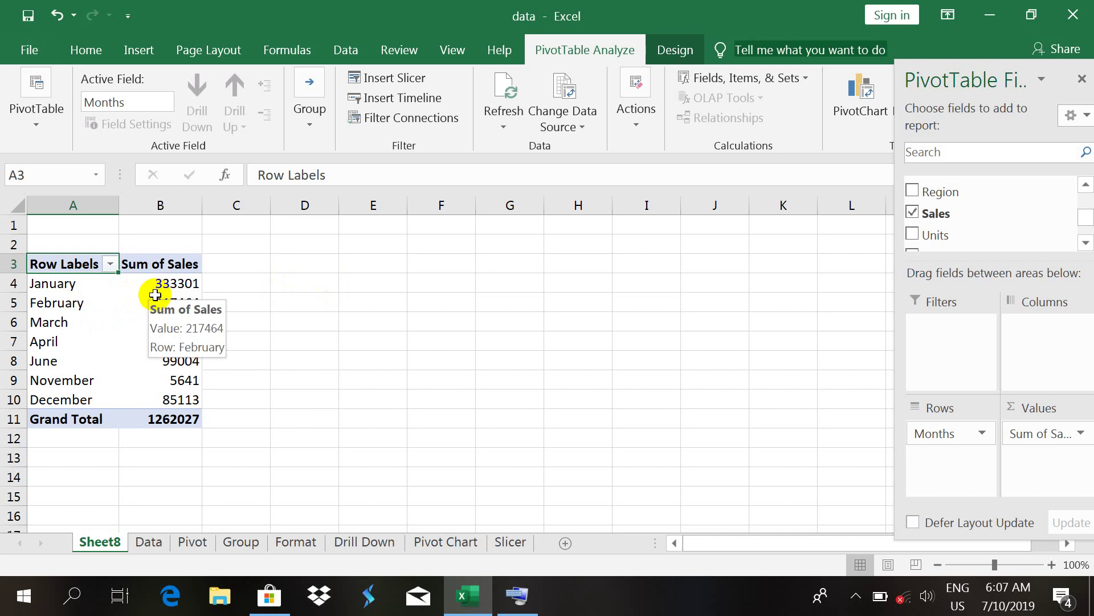
Permanently delete the example Pivot sheet and return to the new PivotTable on Sheet8.
right_click(206, 551)
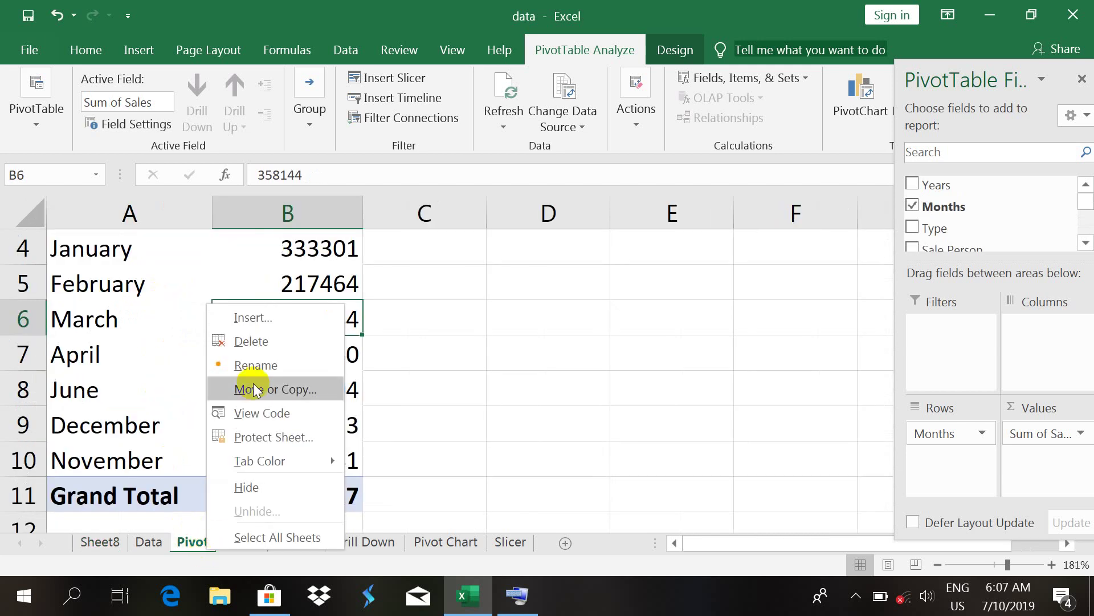
left_click(257, 340)
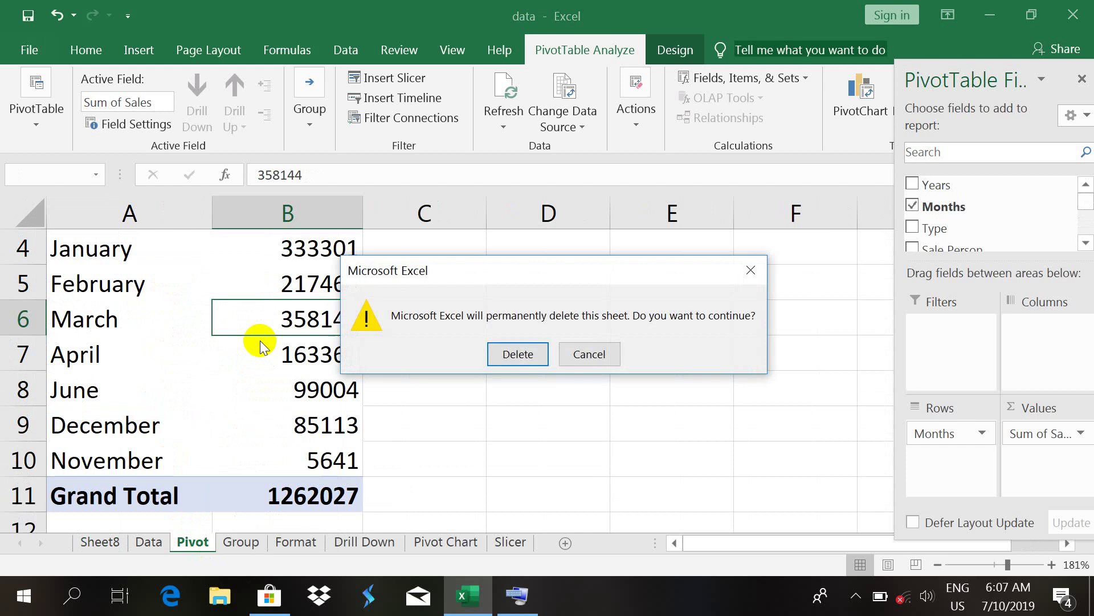
left_click(500, 354)
left_click(113, 542)
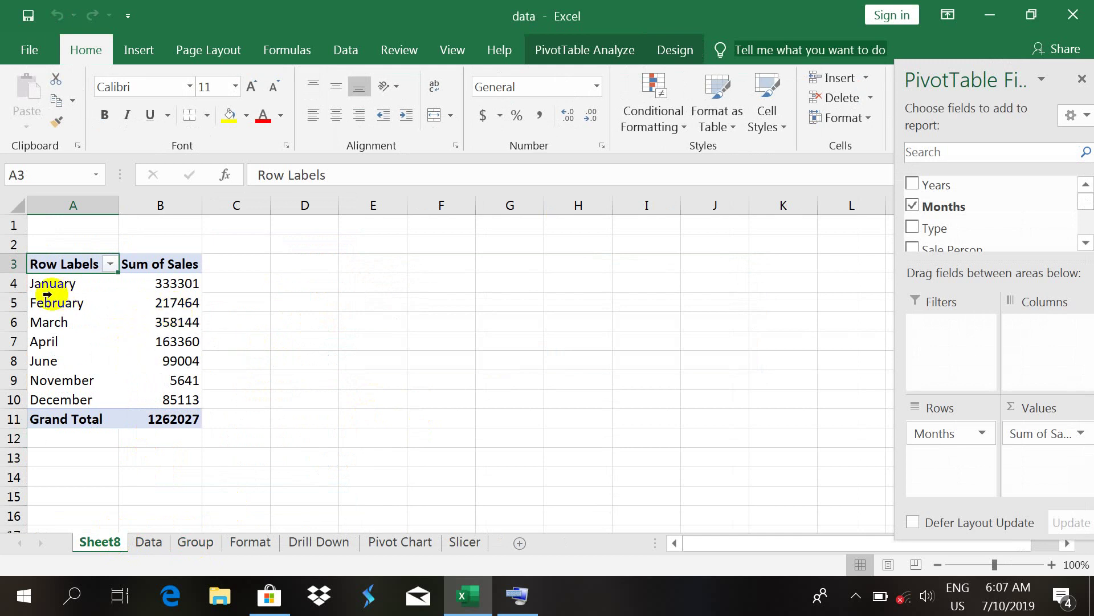
Check the January and February rows and their sales sums in the new PivotTable.
left_click(68, 285)
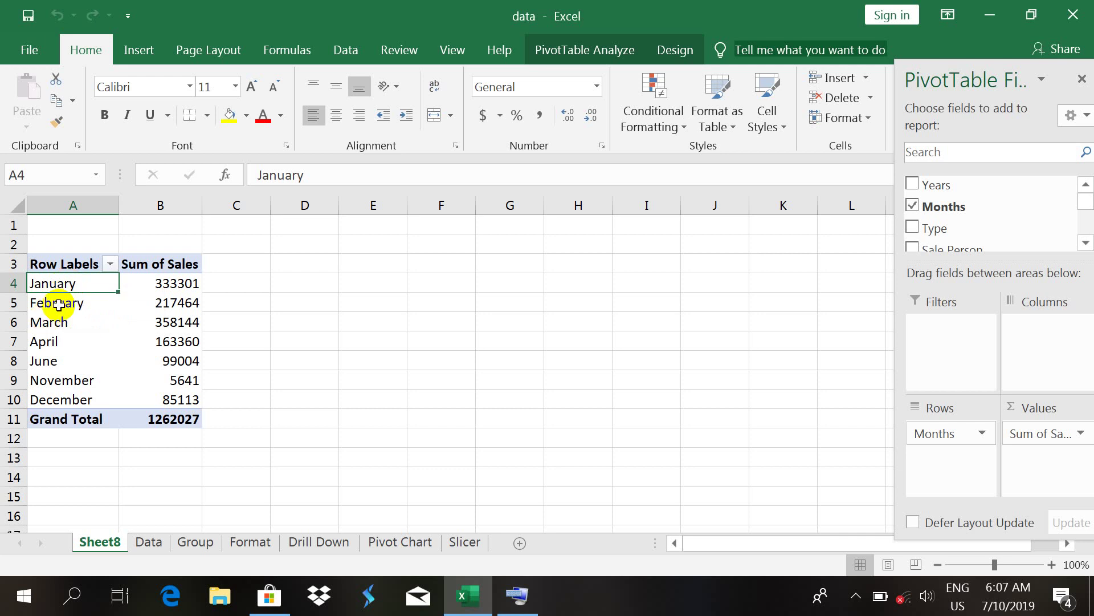
left_click(69, 303)
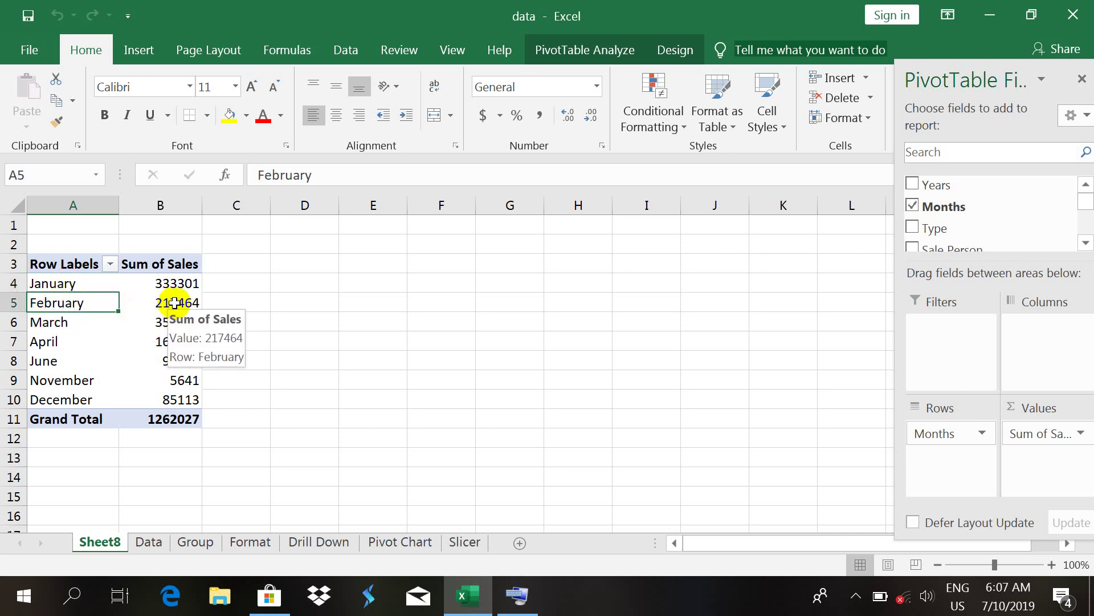
left_click(74, 284)
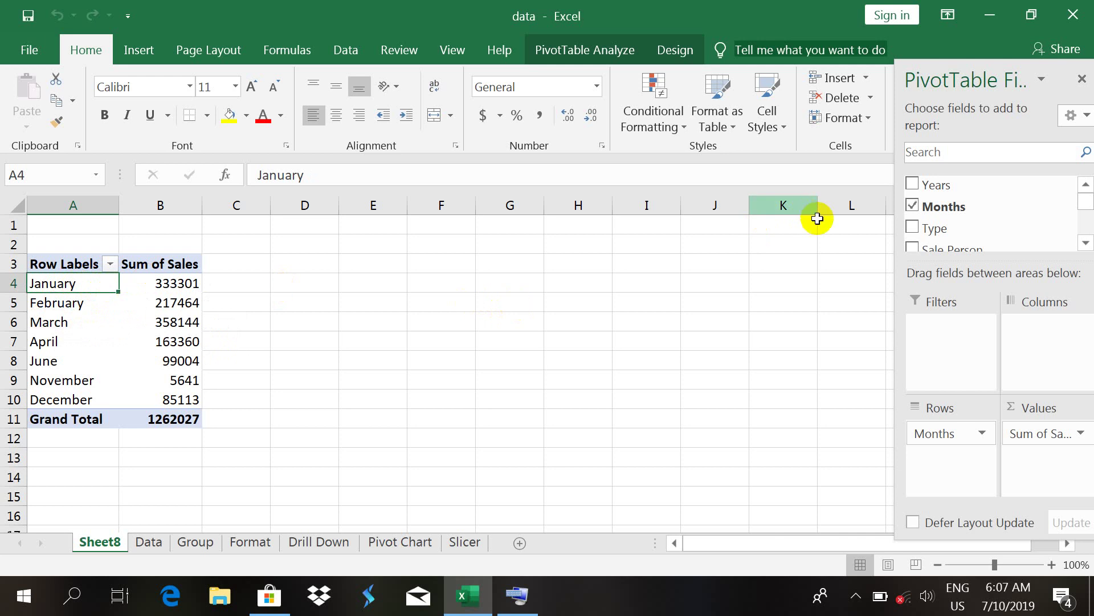
Add the Units field to the PivotTable's values as a sum per month, beside the sales sums.
left_click(1085, 243)
left_click(1085, 243)
left_click(1085, 243)
left_click(1085, 243)
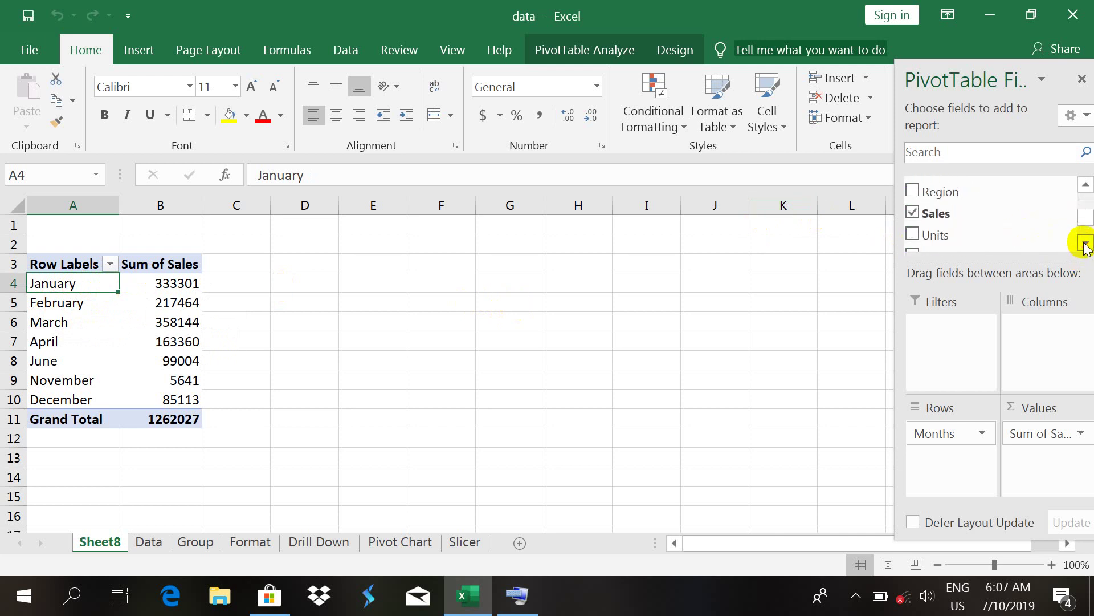
left_click(1085, 244)
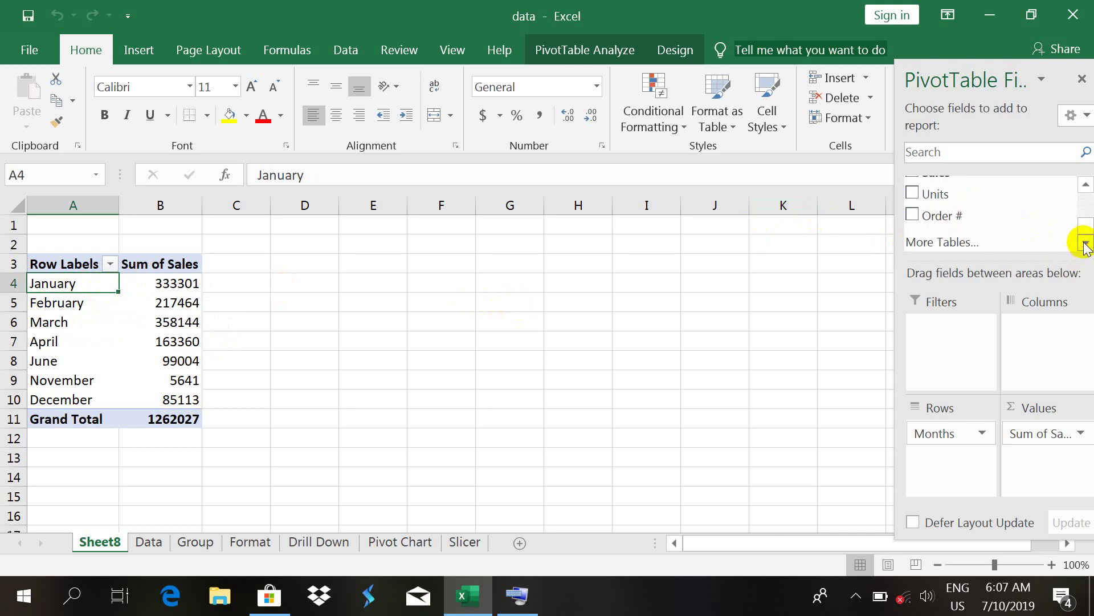
left_click(912, 195)
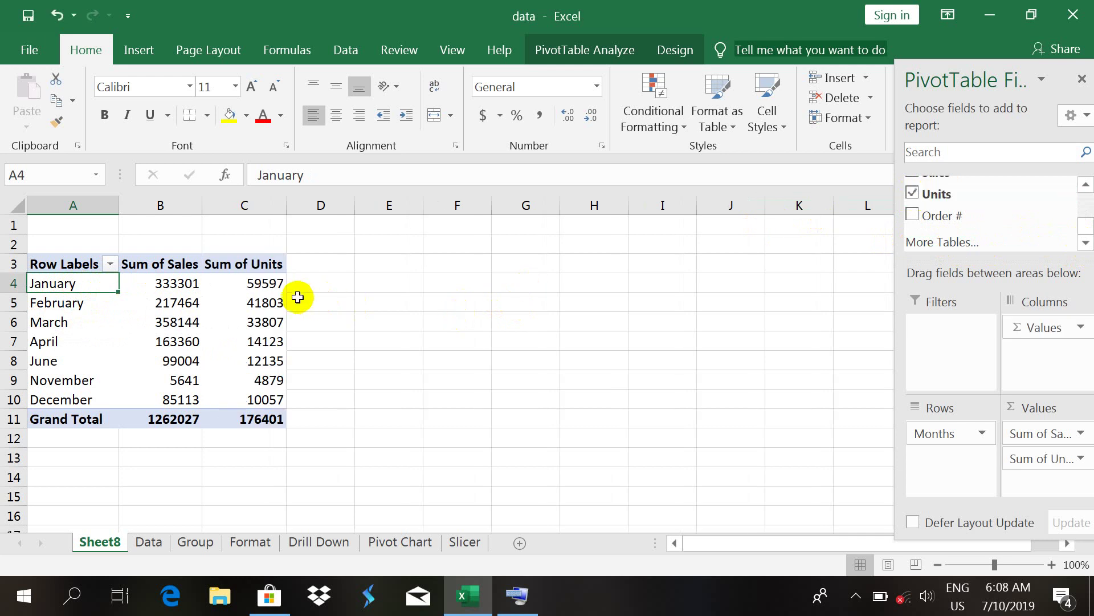
left_click(221, 283)
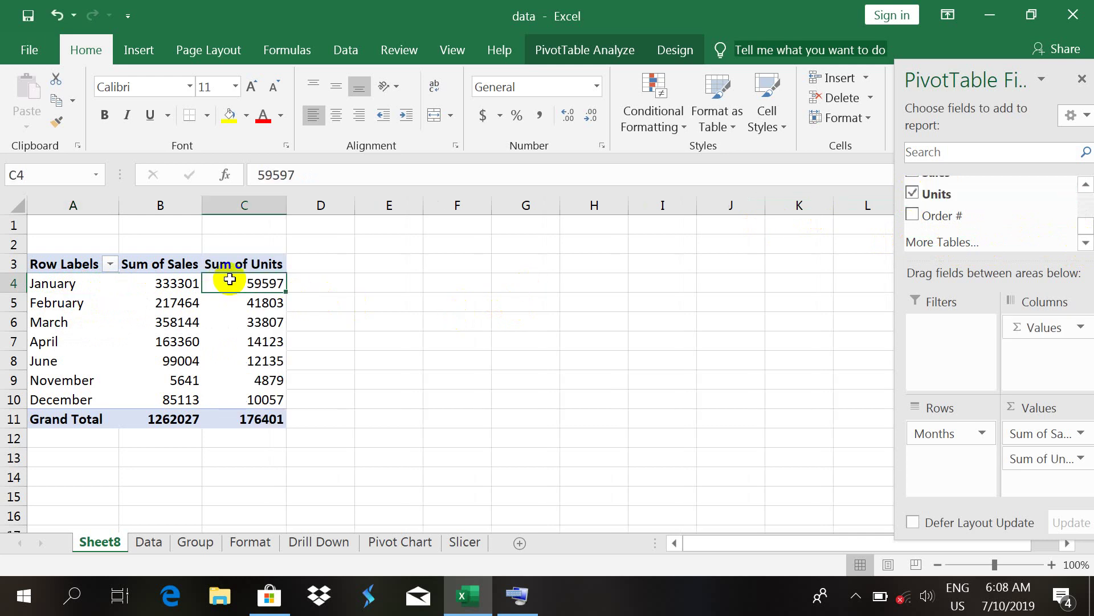
left_click(147, 285)
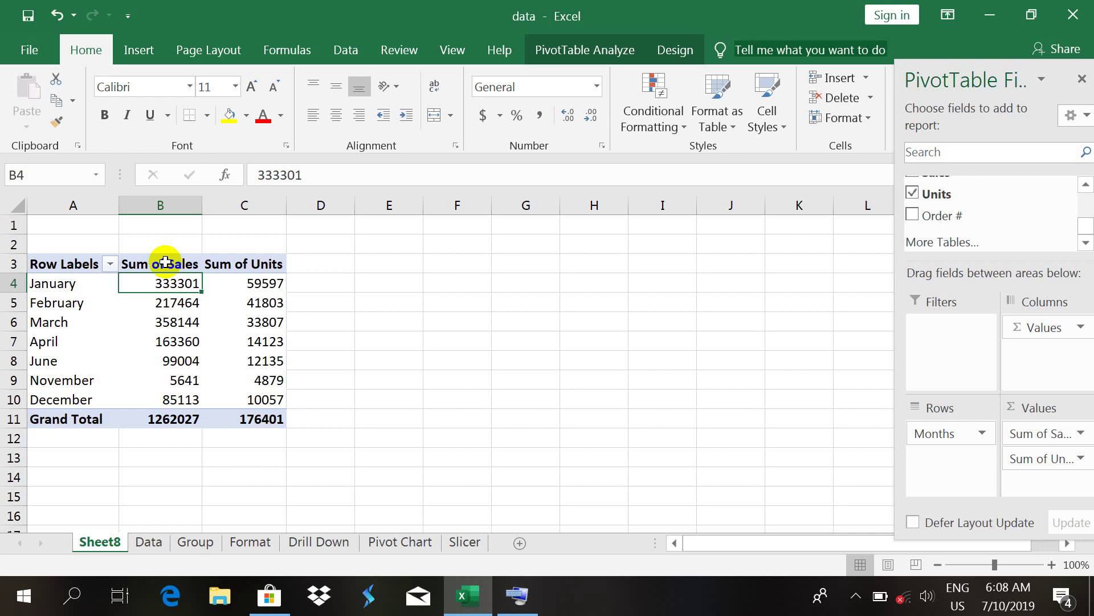
Rename the PivotTable's "Sum of Sales" column header to "Sales Amt".
left_click(159, 263)
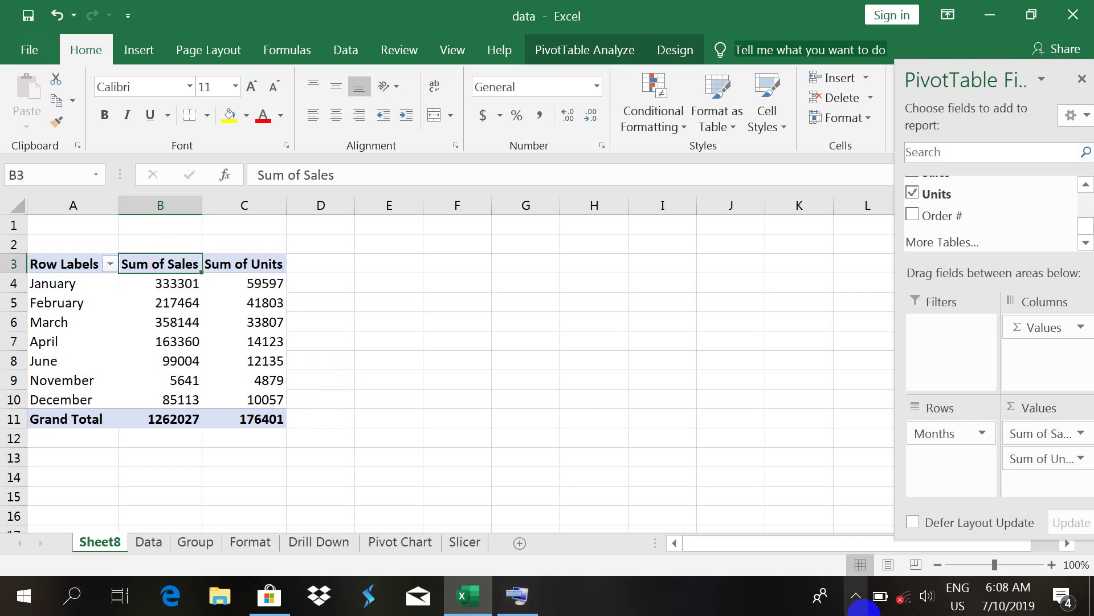
left_click(1007, 564)
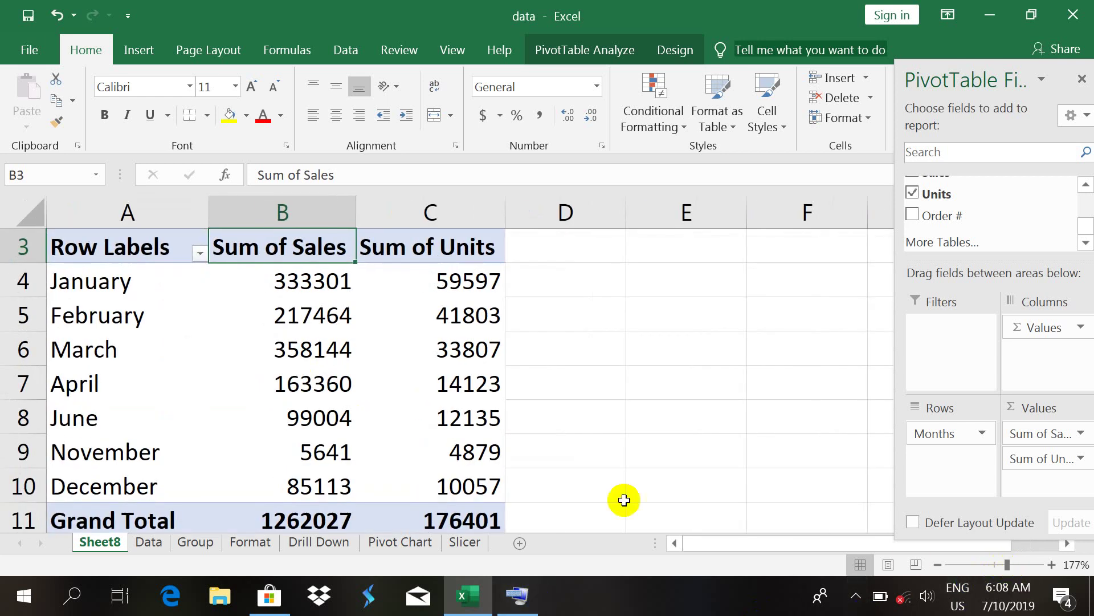
type("sALES")
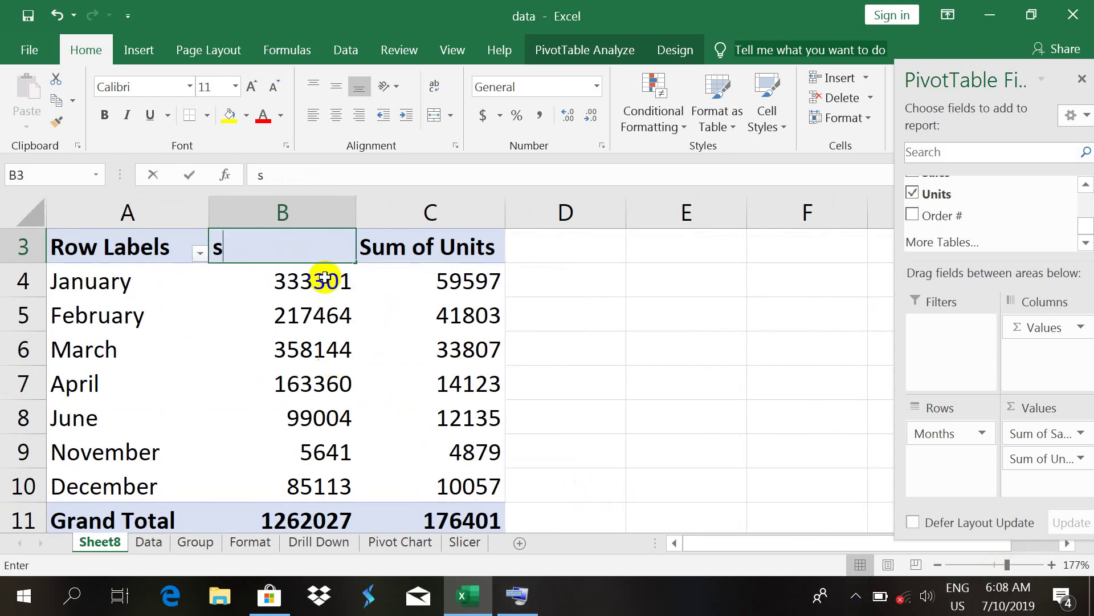
key("BackSpace")
key("BackSpace")
key("BackSpace")
key("BackSpace")
key("BackSpace")
type("Sales Amt")
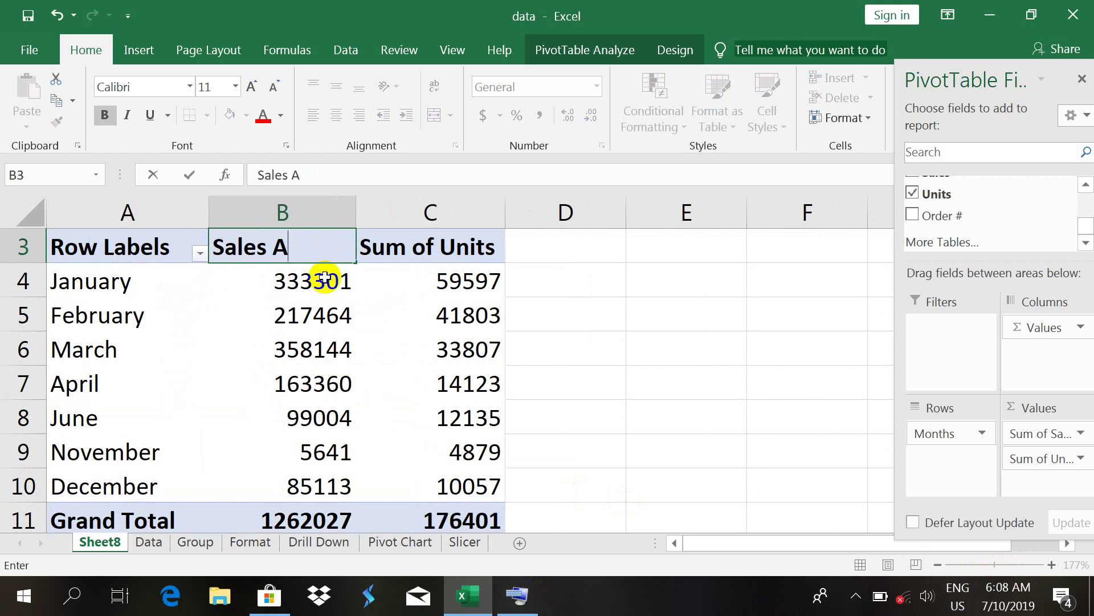
key("Return")
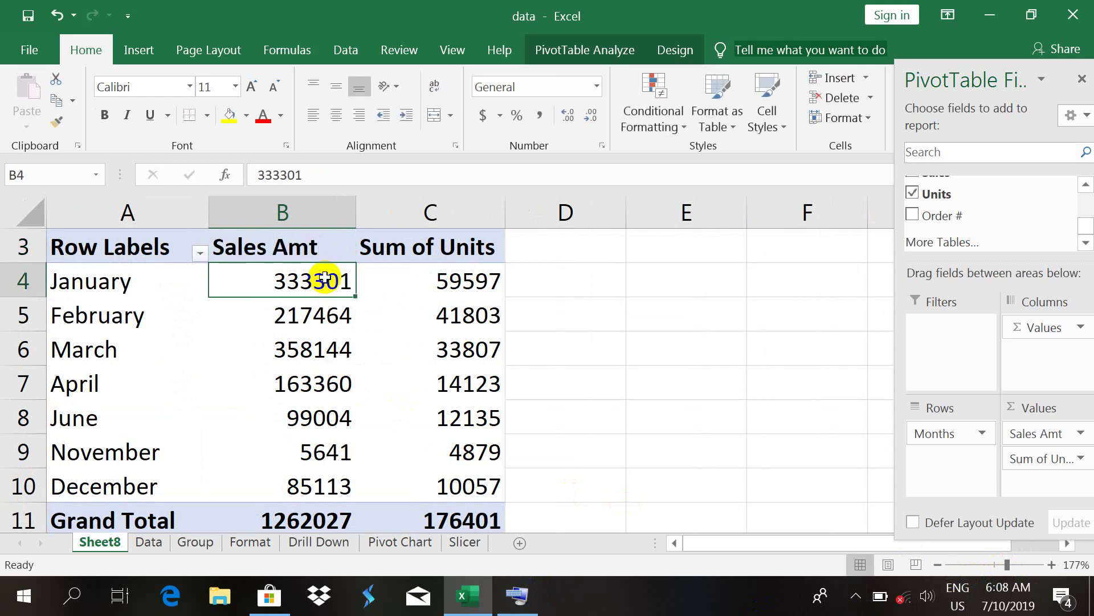
Rename the PivotTable's "Sum of Units" column header to "Units" followed by a trailing space.
left_click(419, 247)
type("Units")
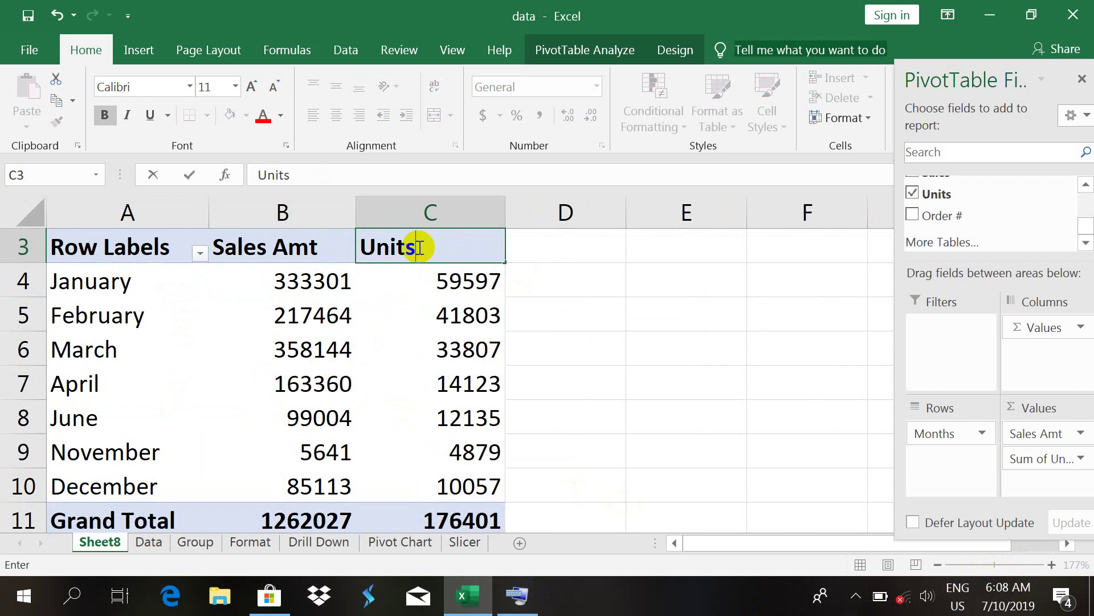
key("Return")
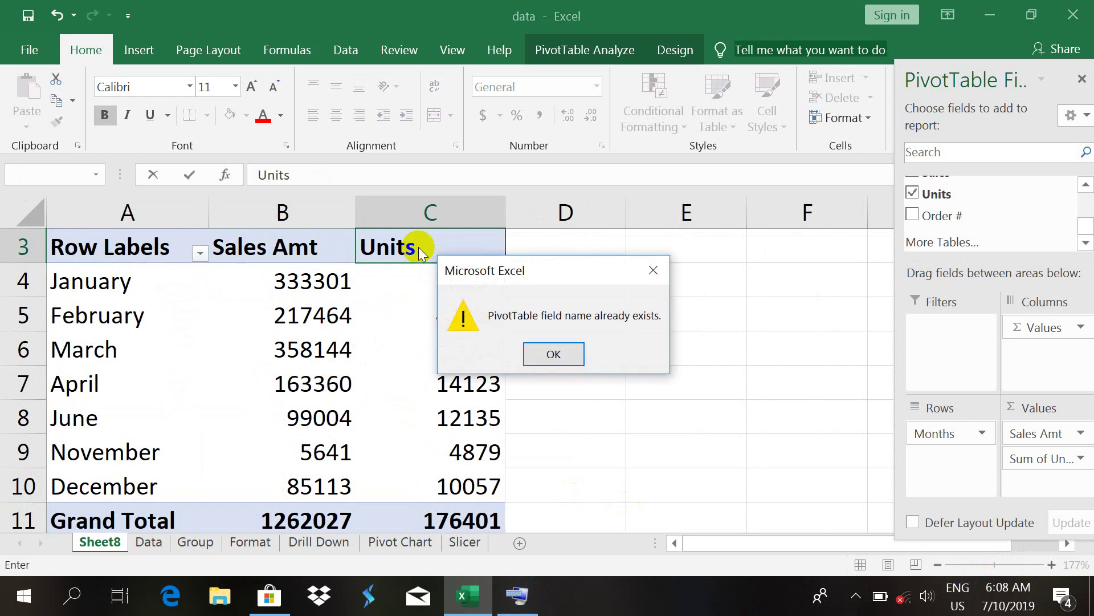
key("Return")
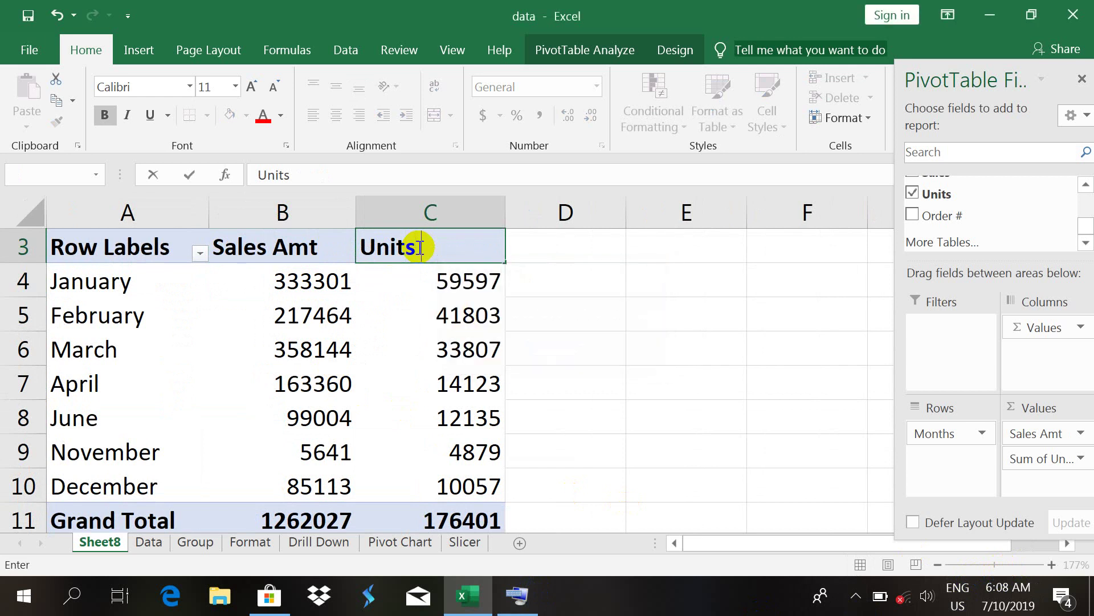
key("Return")
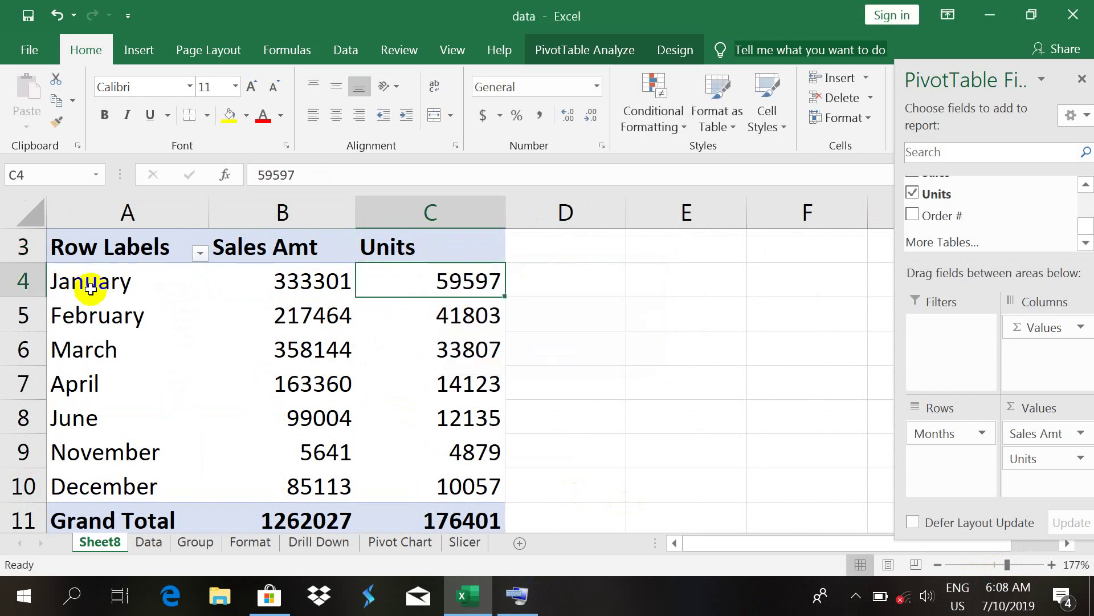
Check January's sales amount and units in the PivotTable.
left_click(116, 285)
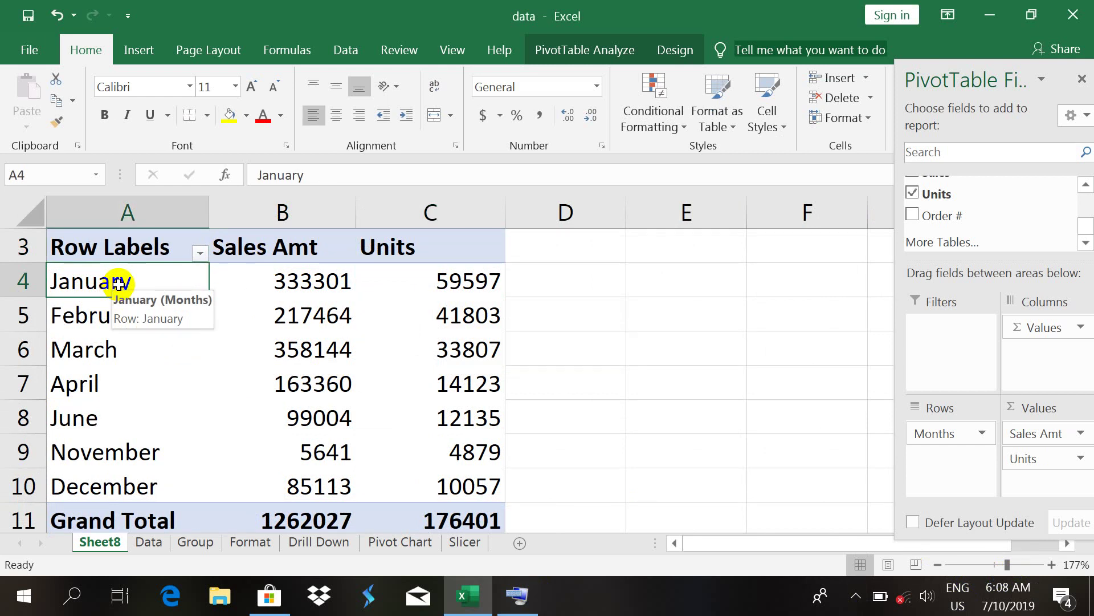
left_click(230, 281)
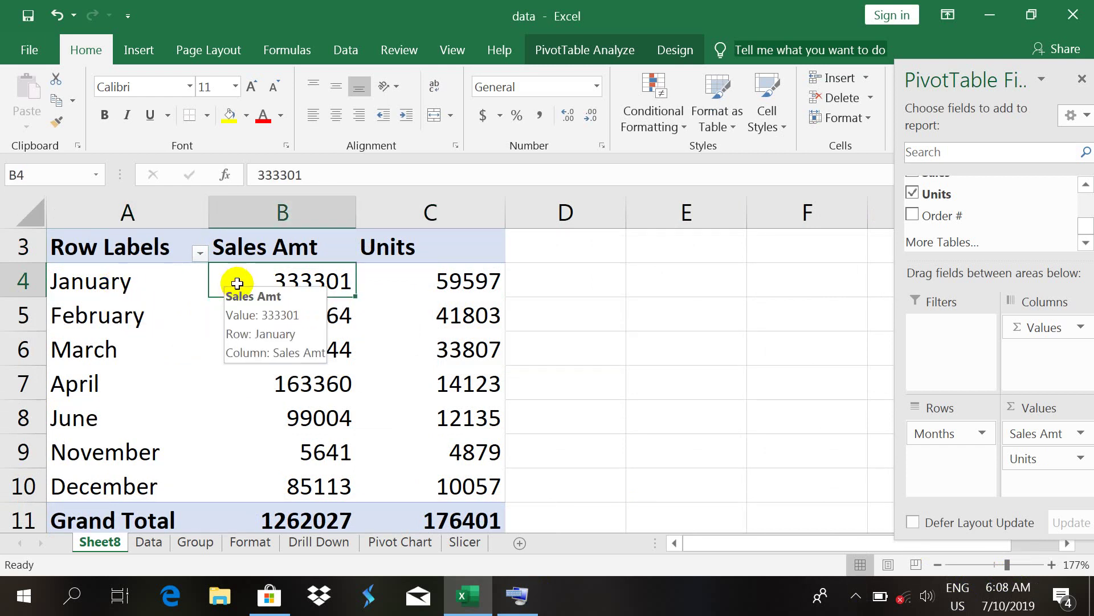
left_click(415, 269)
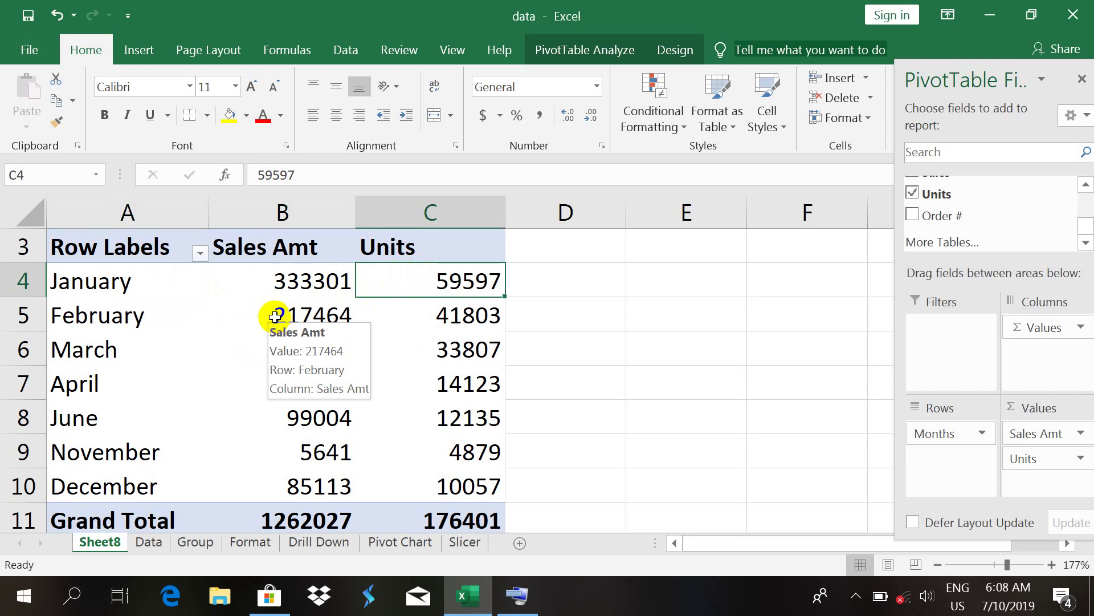
left_click(86, 281)
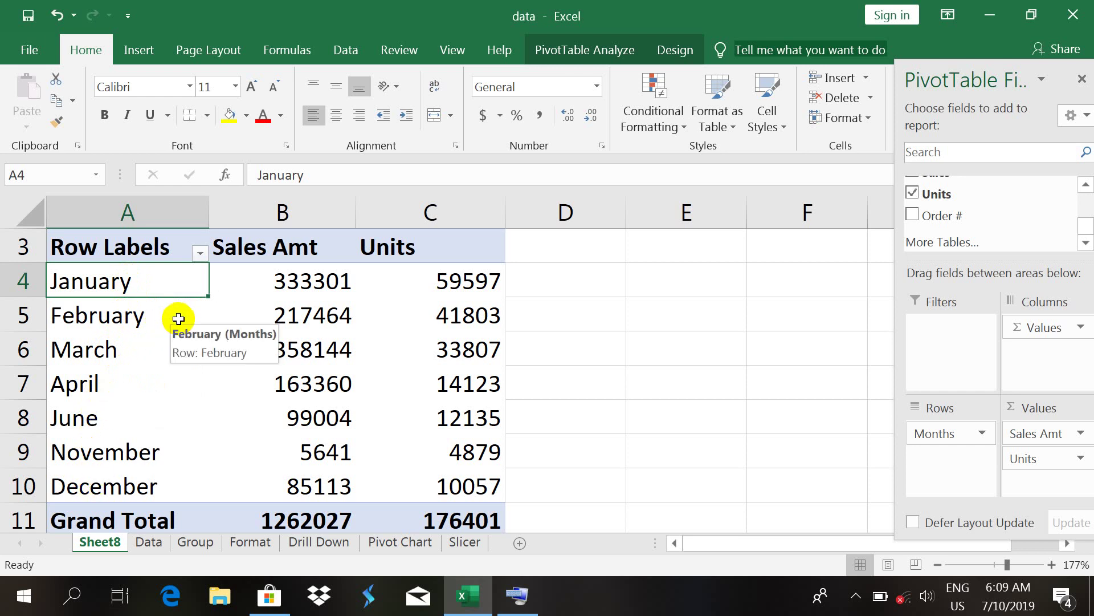
Enter the quarter ranges Jan-Mar, Apr-Jun, July-Sep and Oct-Dec in cells E3 to E6 beside the PivotTable.
left_click(714, 249)
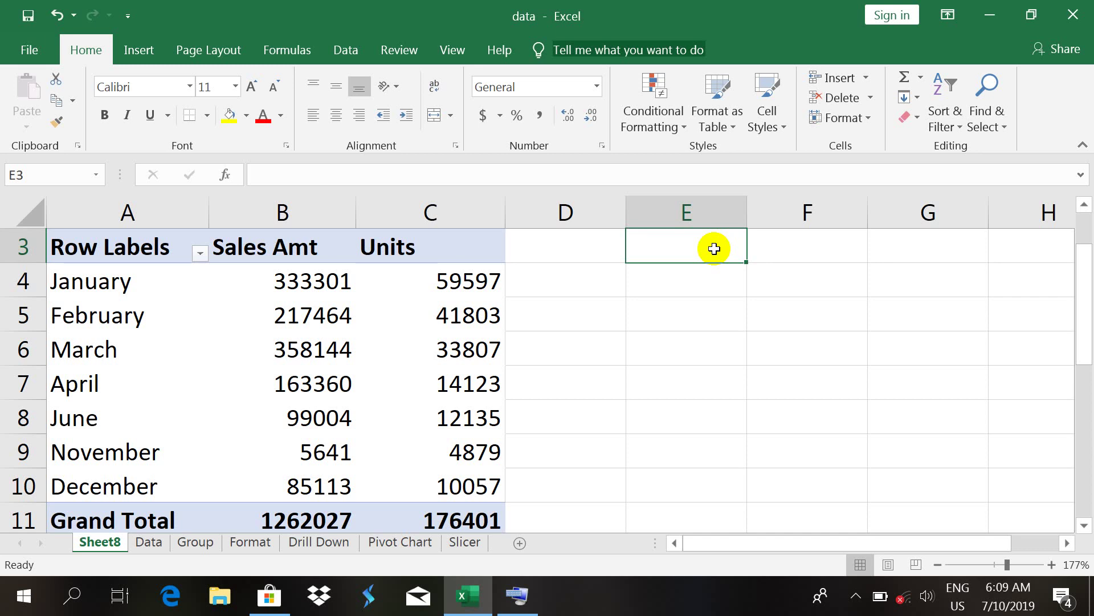
type("Jan")
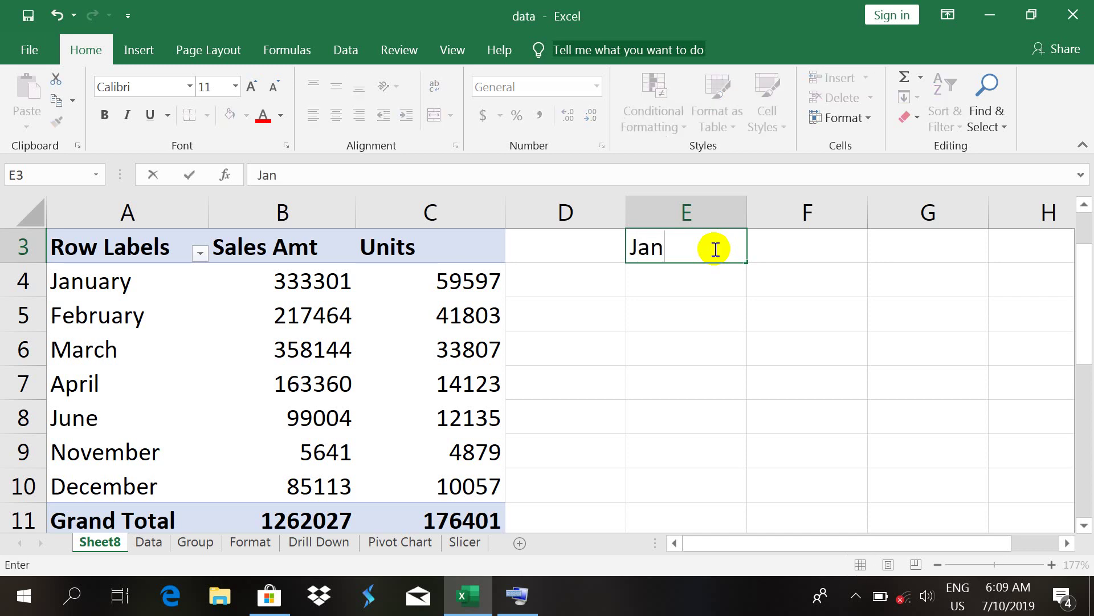
type("-Mar")
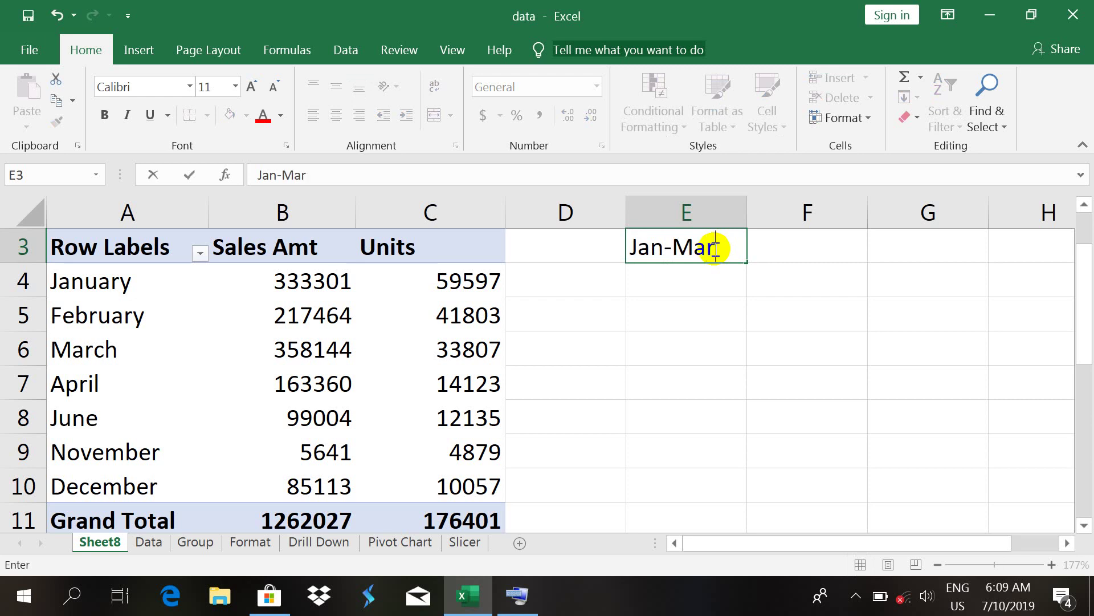
key("Return")
type("Apr")
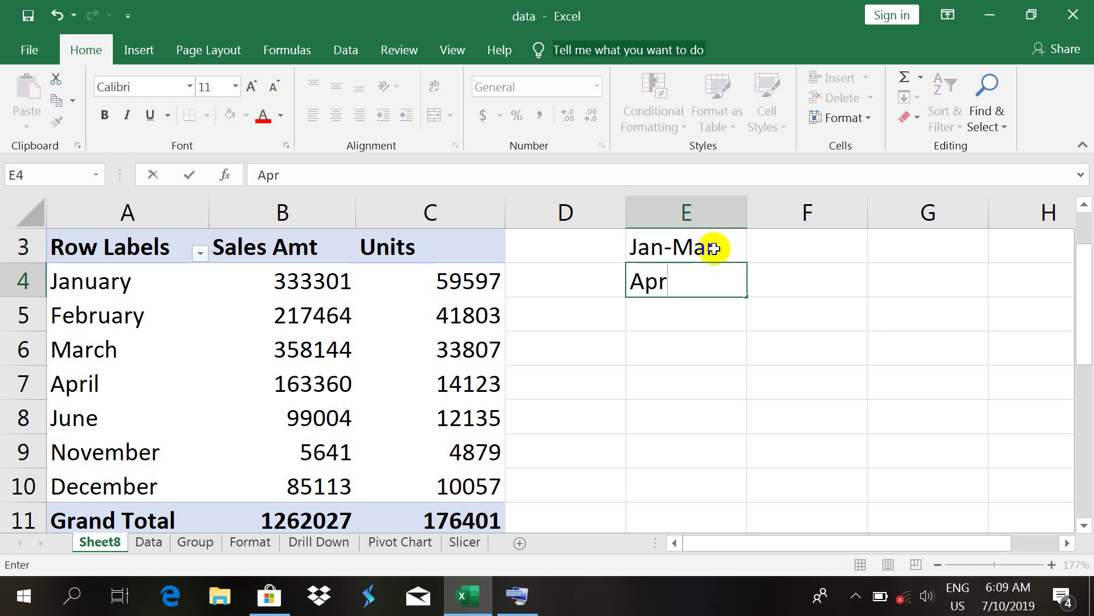
type("-Jun")
key("Return")
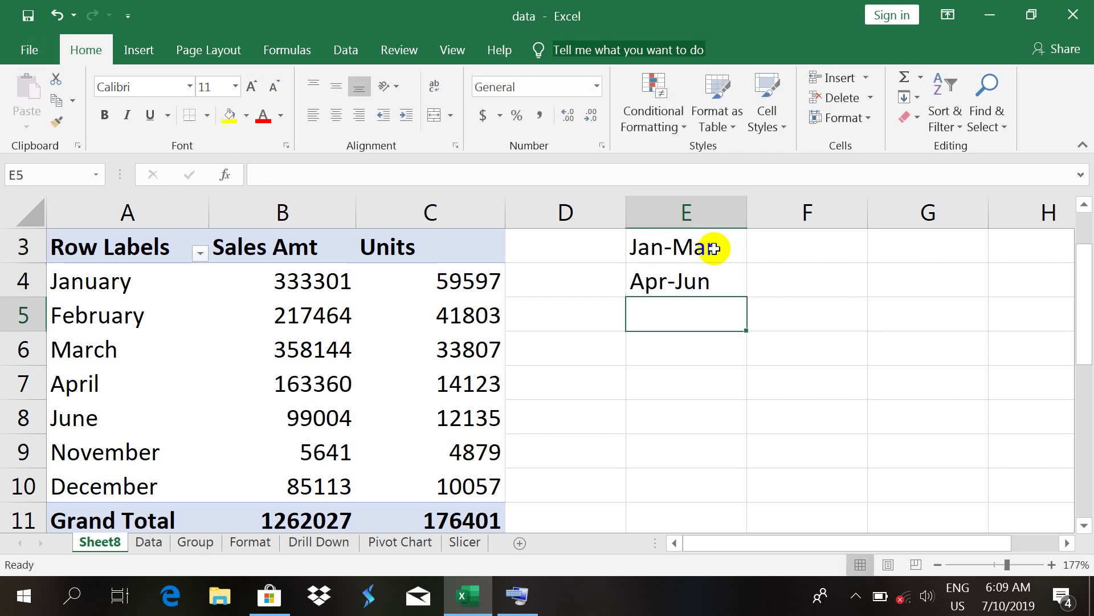
type("Jy")
key("BackSpace")
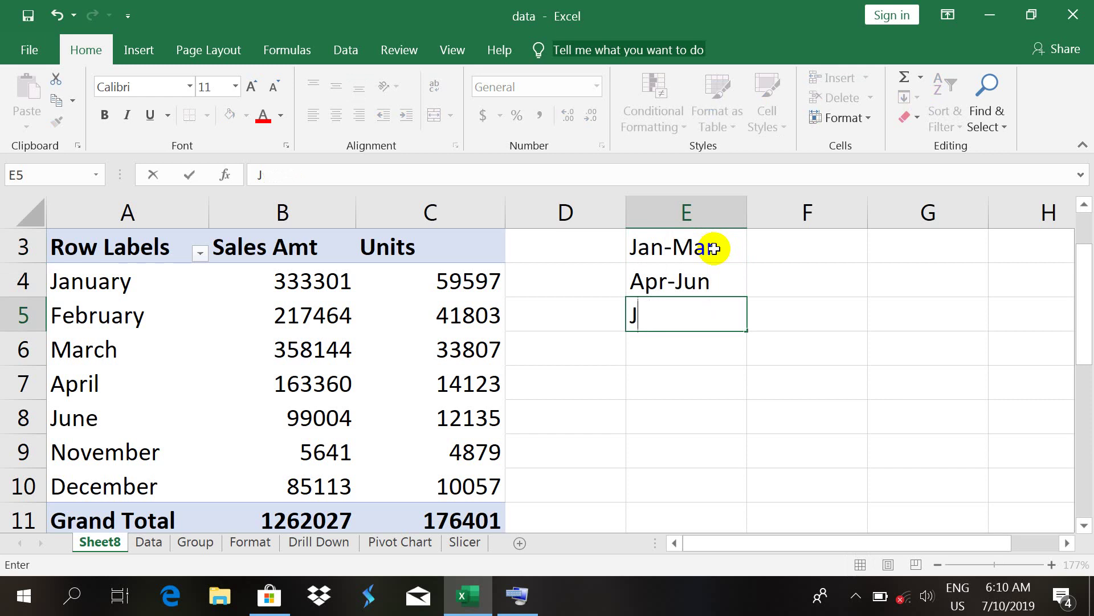
type("uly-Sep")
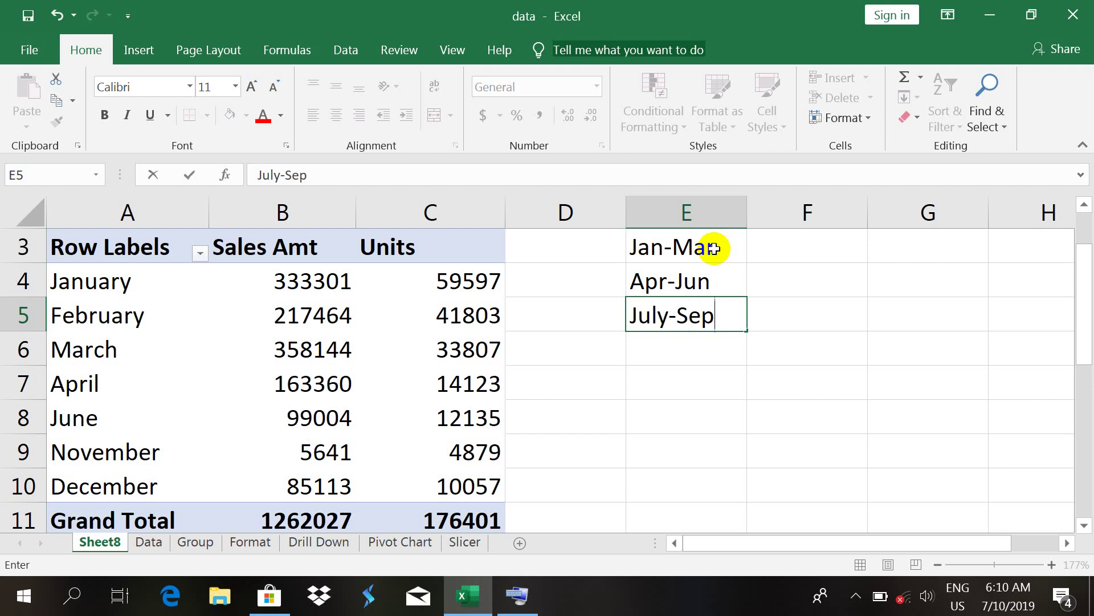
key("Return")
type("Oc")
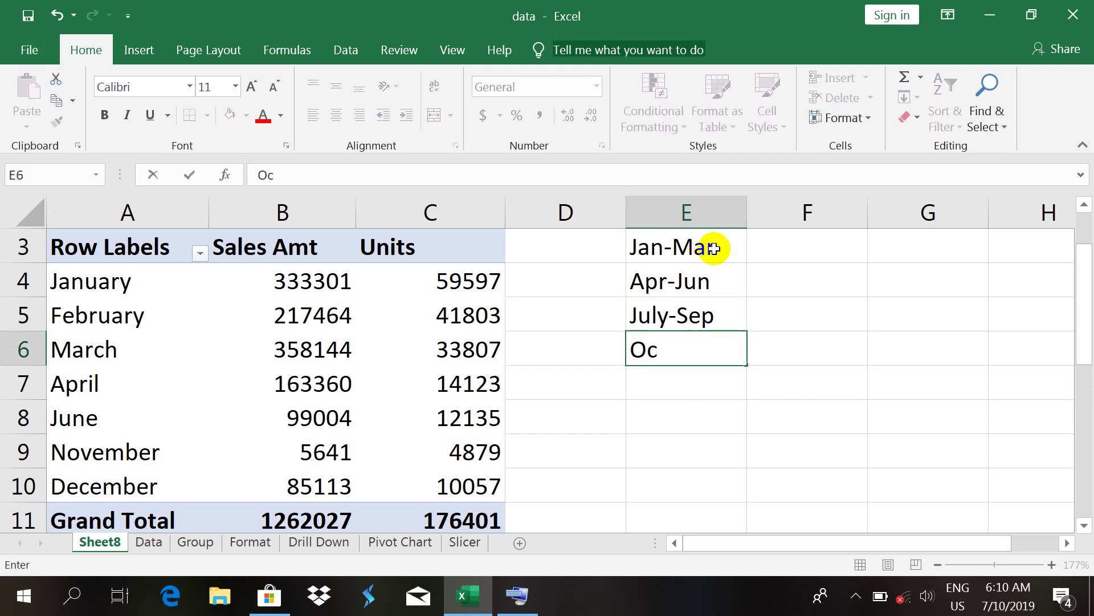
type("t-Dec")
key("Return")
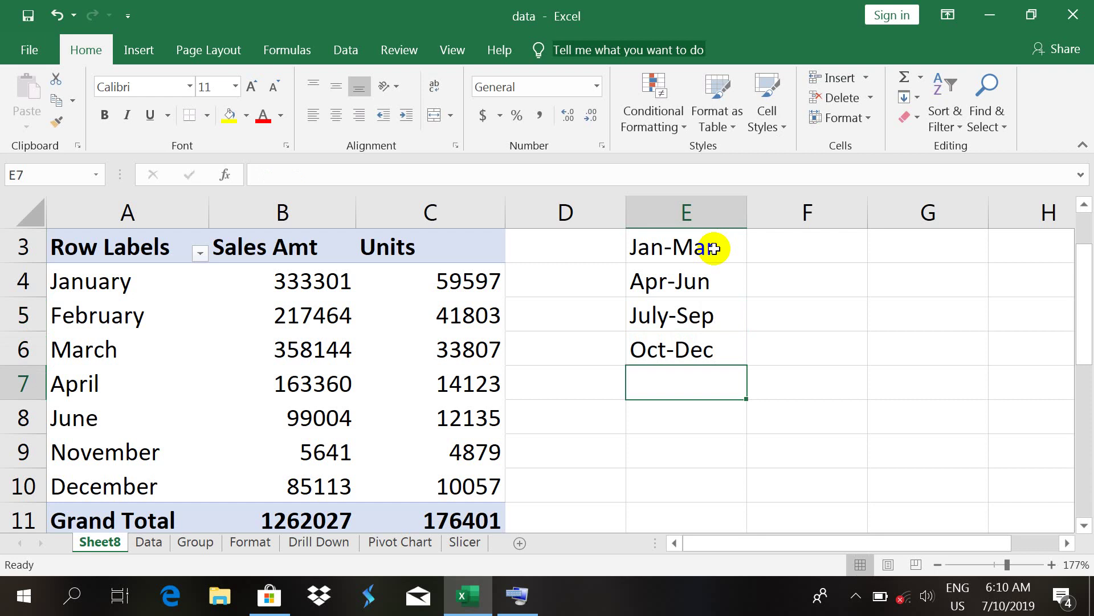
Enter the quarter names Q1, Q2, Q3 and Q4 in cells F3 to F6 beside the month ranges.
left_click(789, 250)
type("Q1")
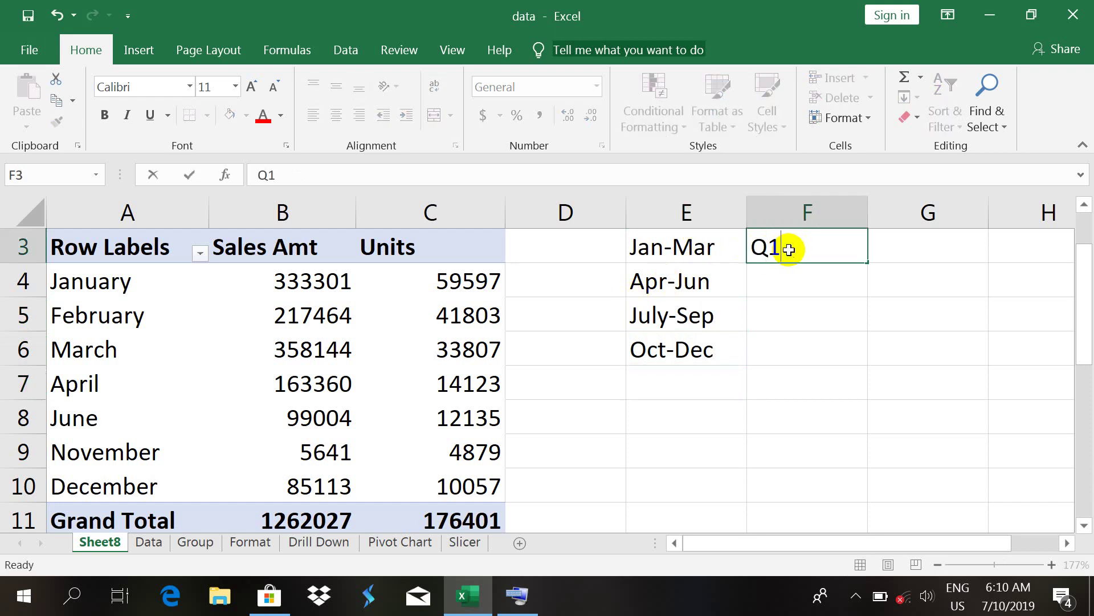
key("Return")
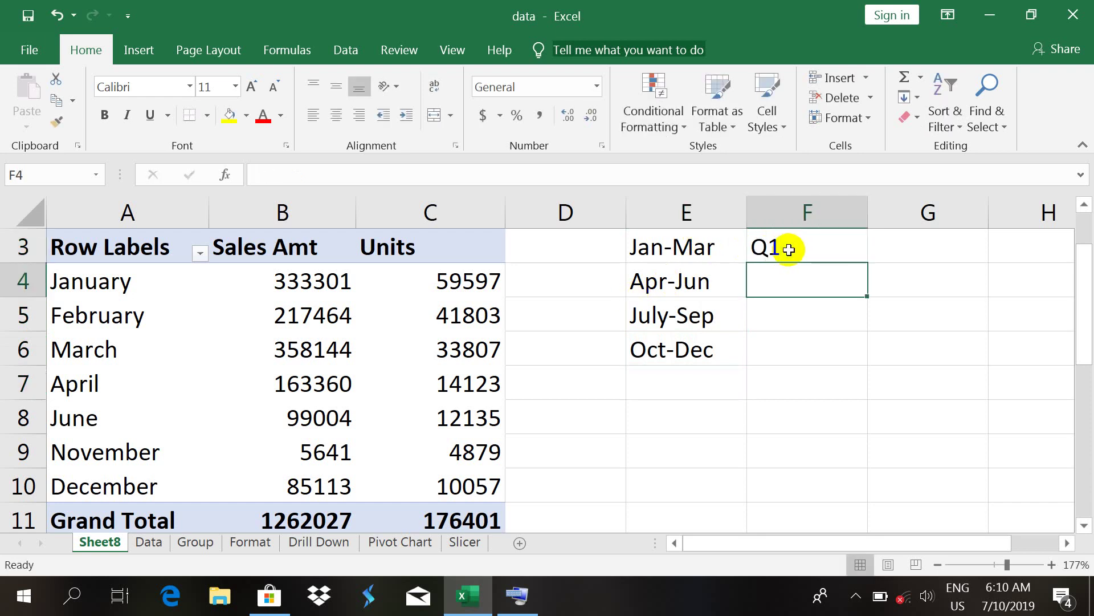
type("Q2")
key("Return")
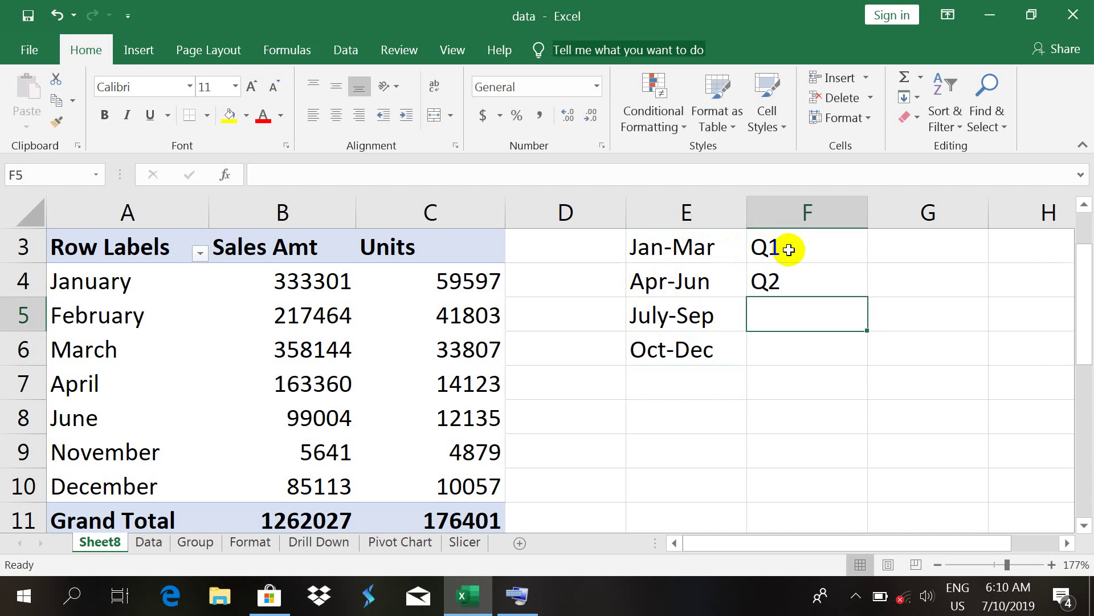
type("Q3")
key("Return")
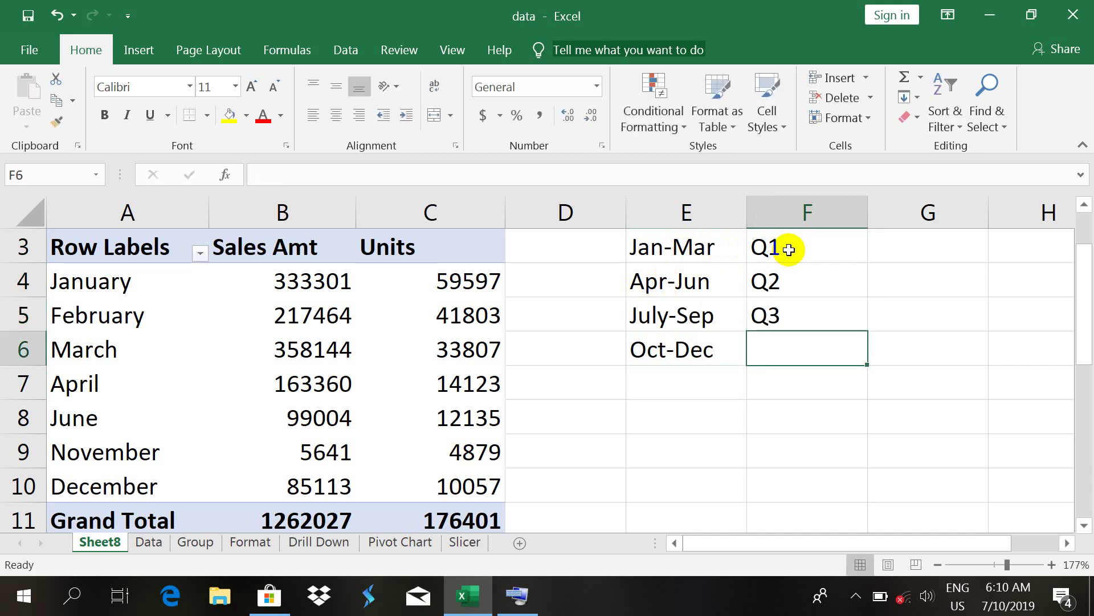
type("Q4")
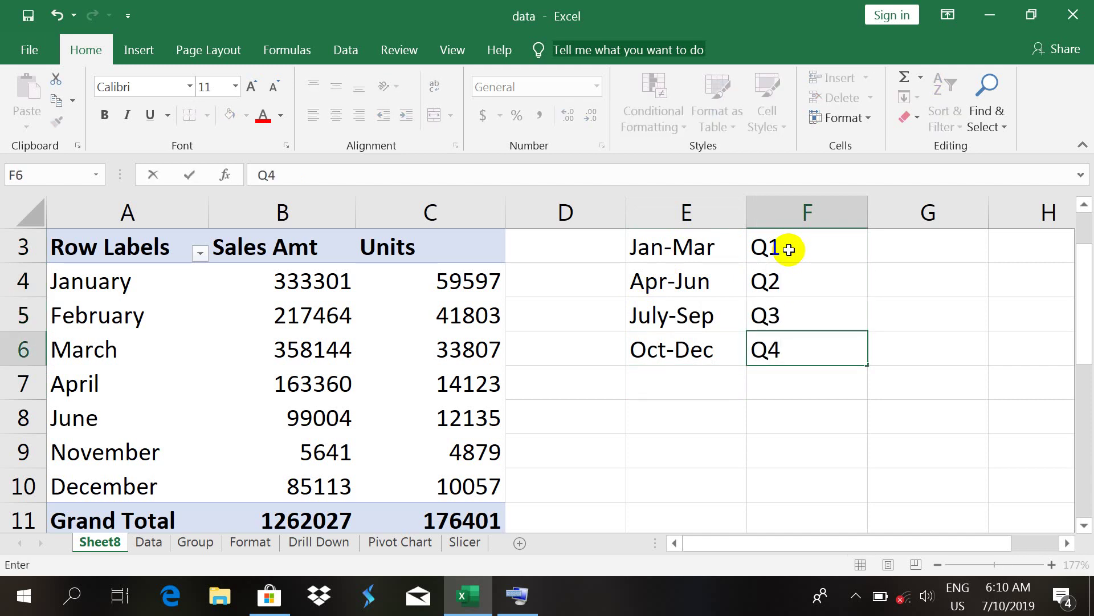
key("Return")
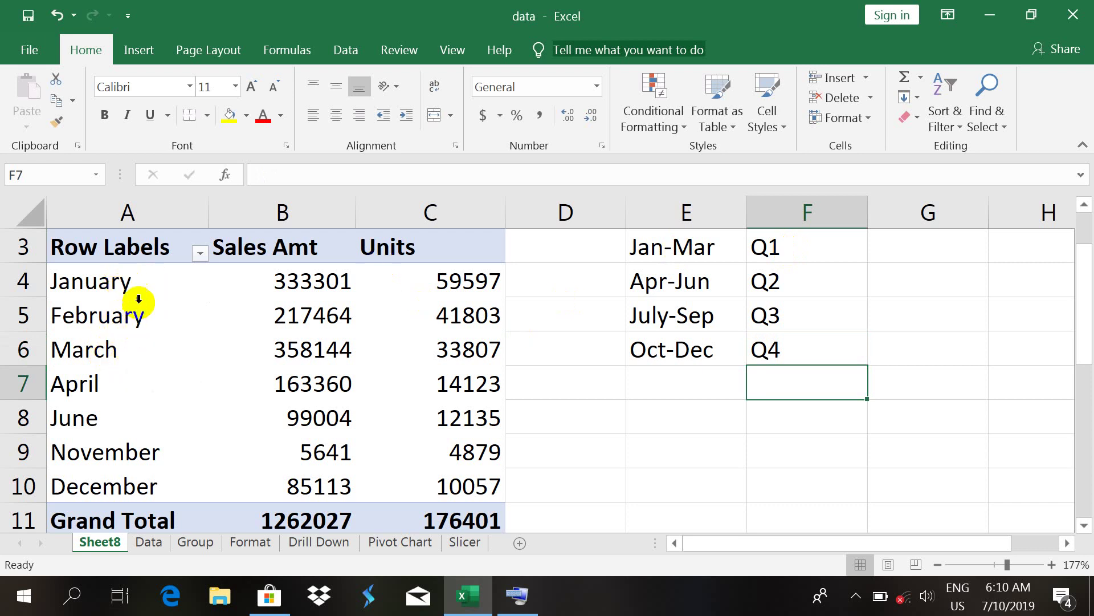
Group the January, February and March row labels of the PivotTable together.
left_click_drag(127, 281, 114, 261)
left_click(114, 347)
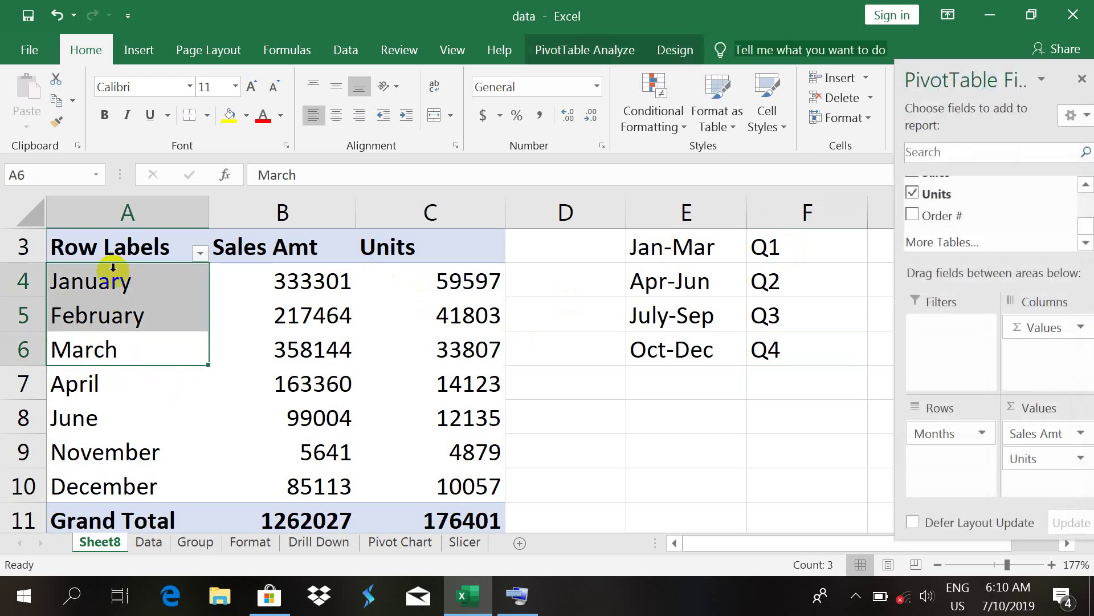
right_click(108, 282)
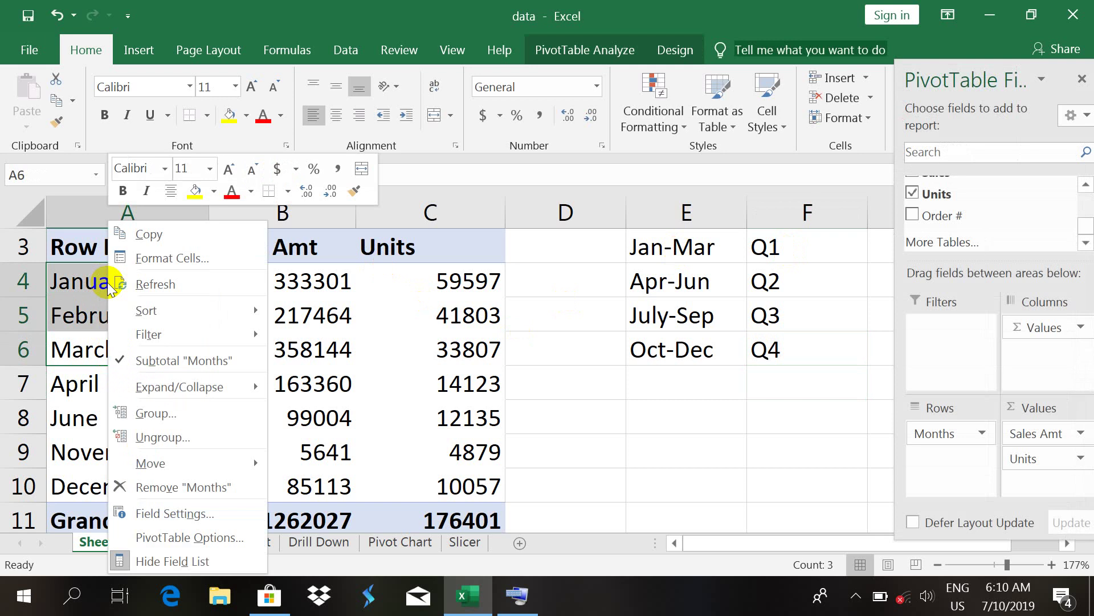
left_click(166, 414)
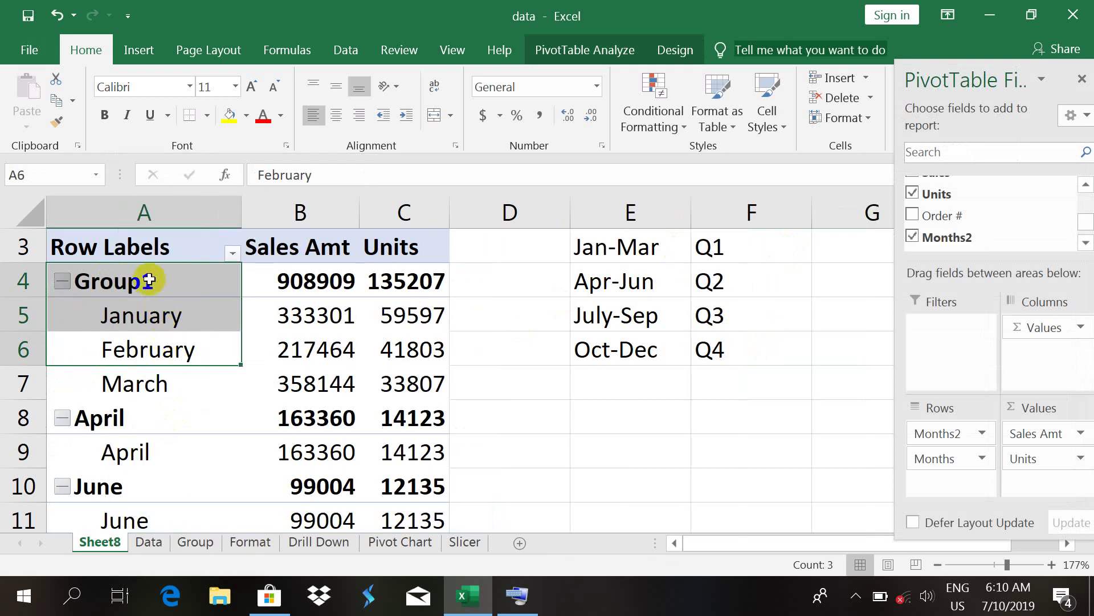
Rename the January to March group in the PivotTable as Qtr 1.
left_click(147, 274)
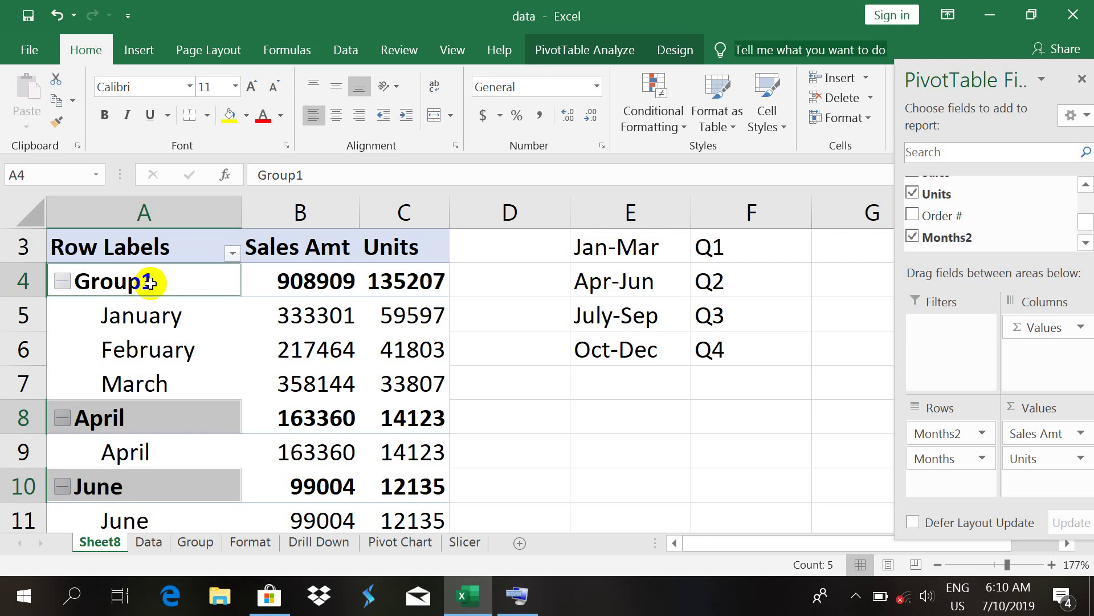
left_click(153, 279)
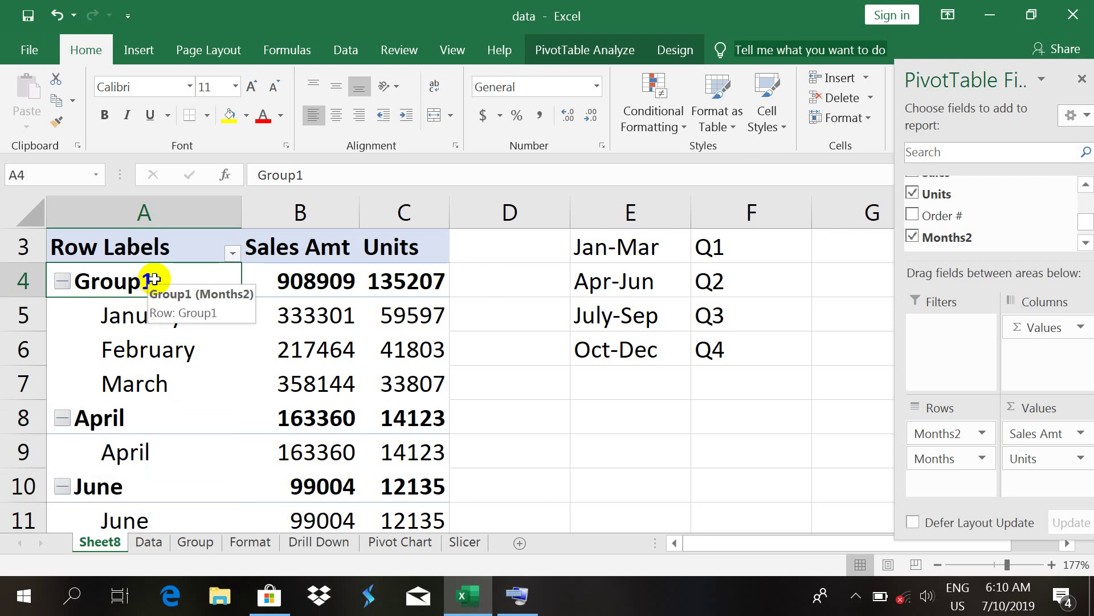
type("Qt")
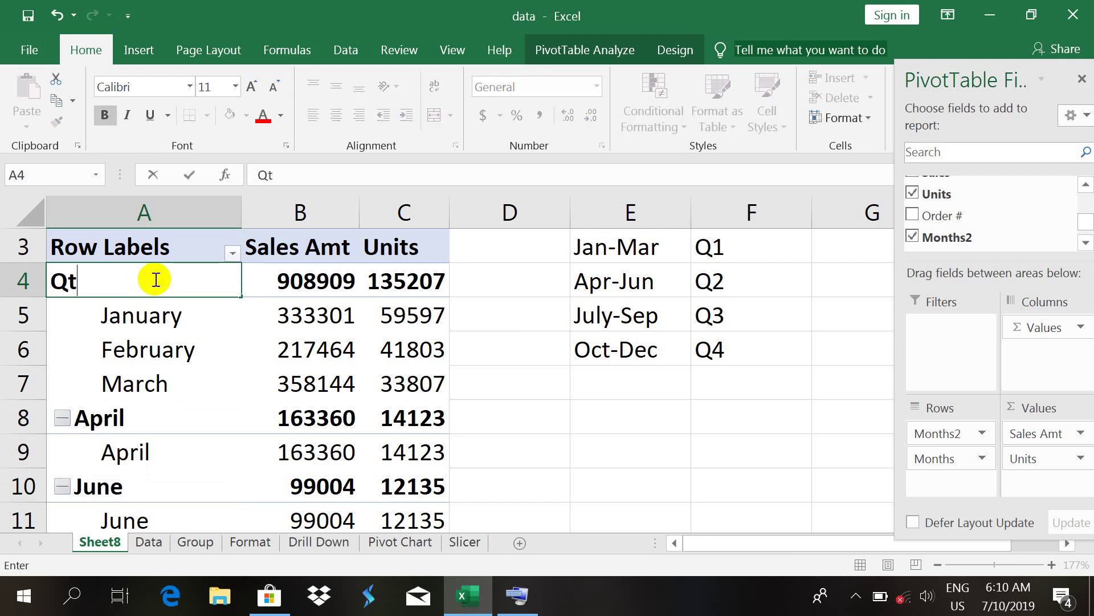
type("r 1")
key("Return")
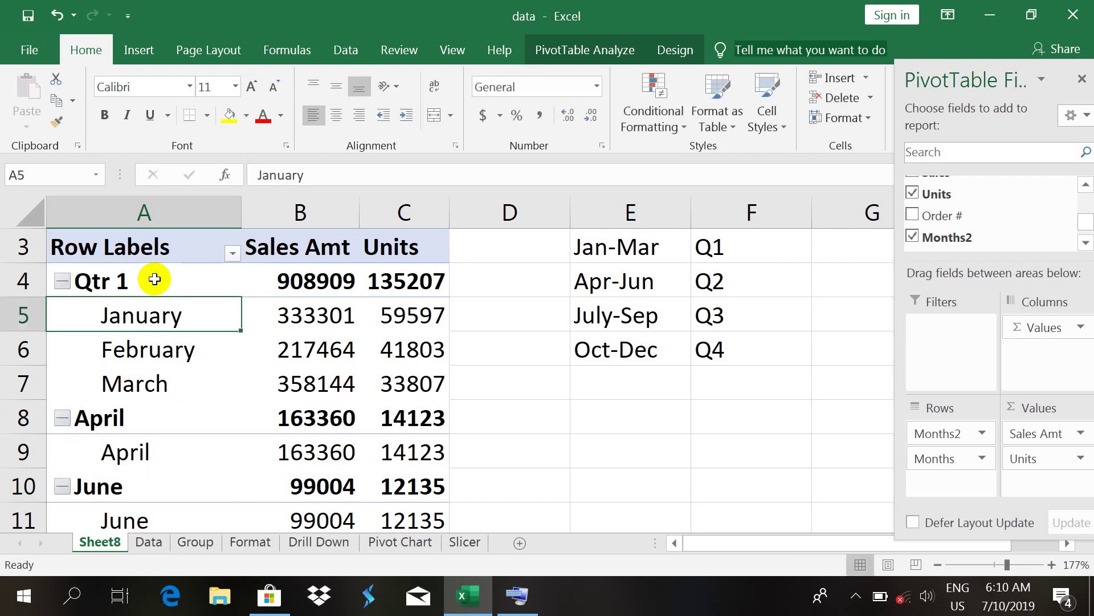
Group the April and June row labels of the PivotTable together.
left_click(107, 418)
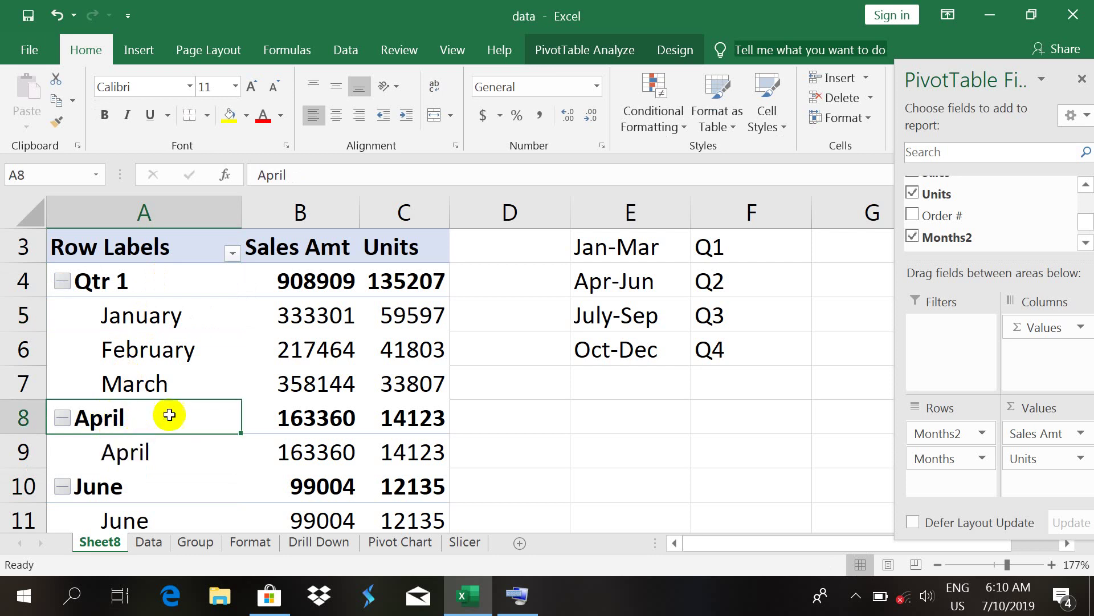
left_click_drag(161, 395, 162, 406)
left_click(147, 409)
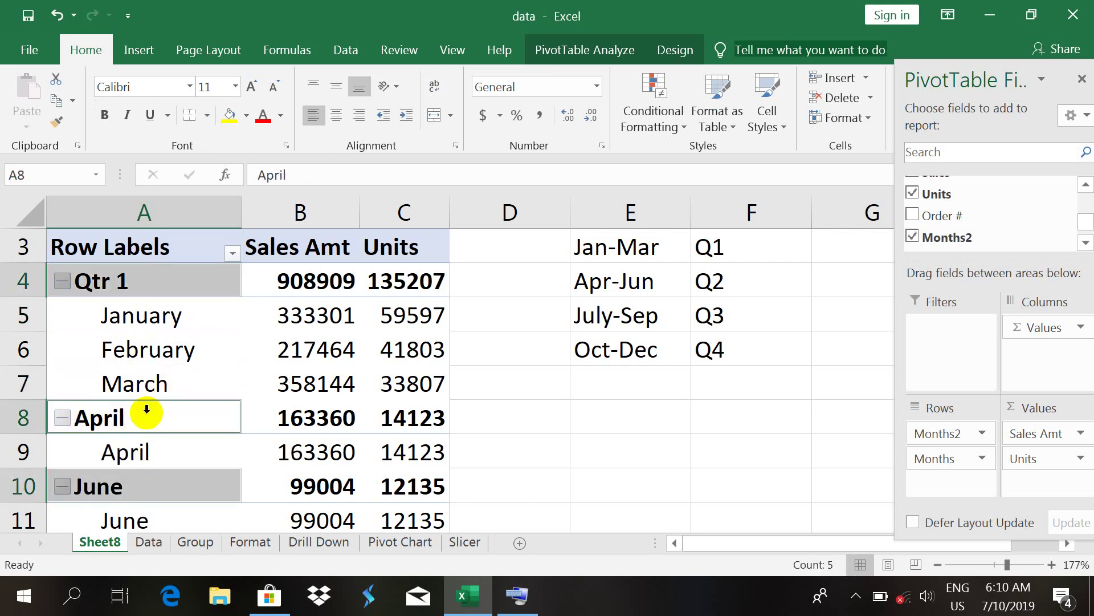
key("ctrl+Up")
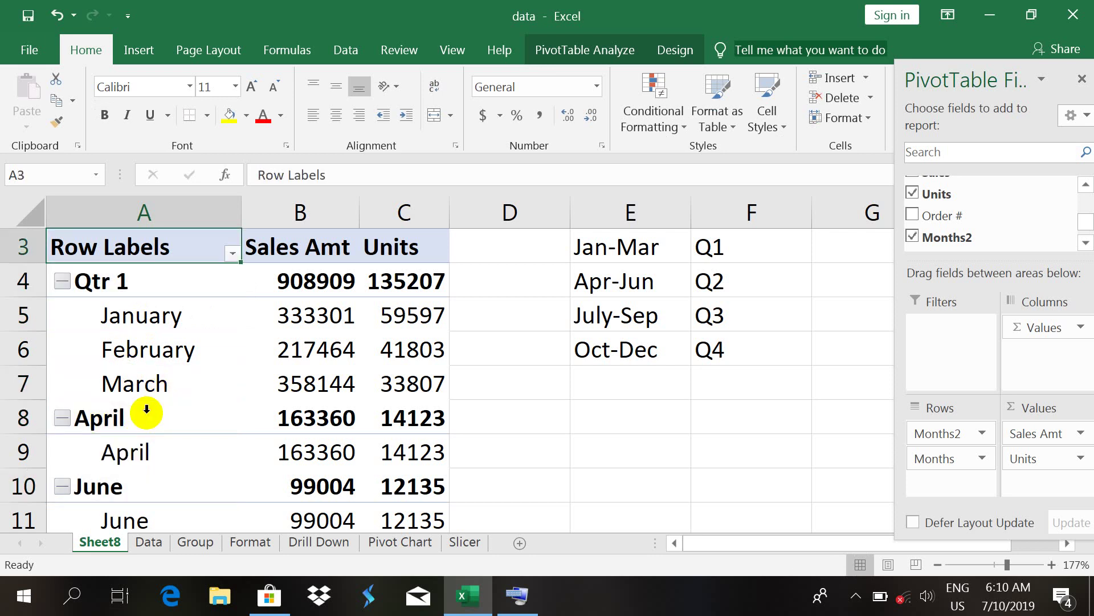
left_click(116, 420)
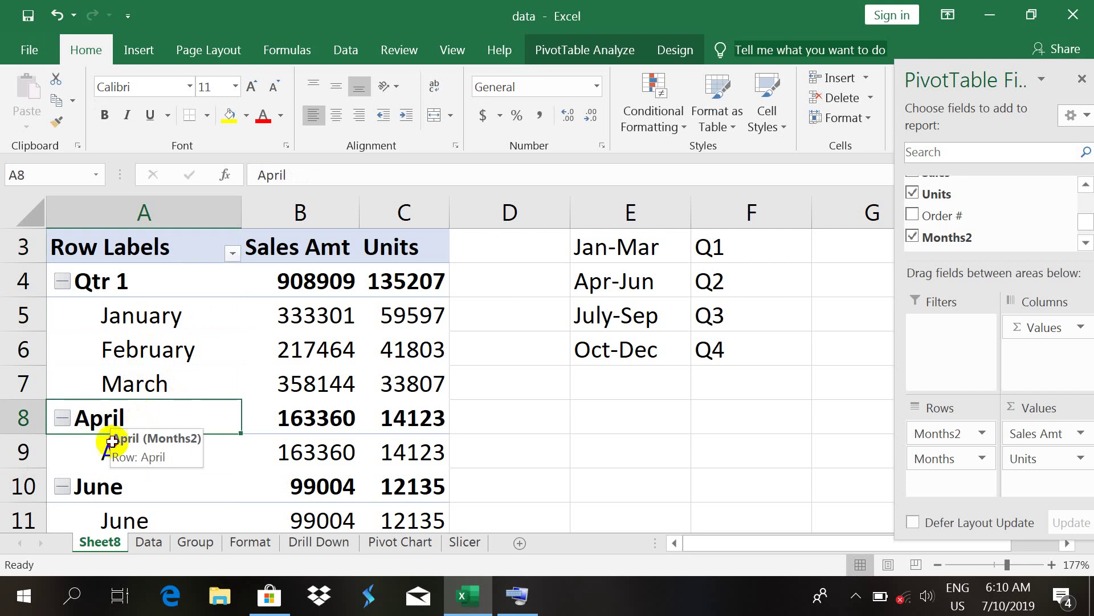
left_click_drag(112, 440, 106, 509)
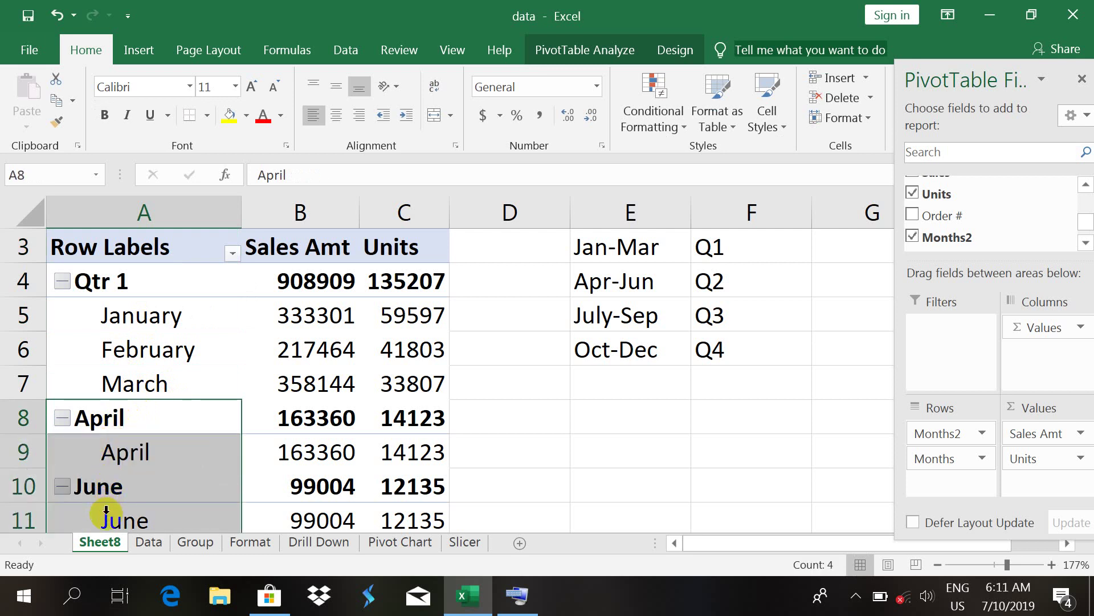
right_click(106, 509)
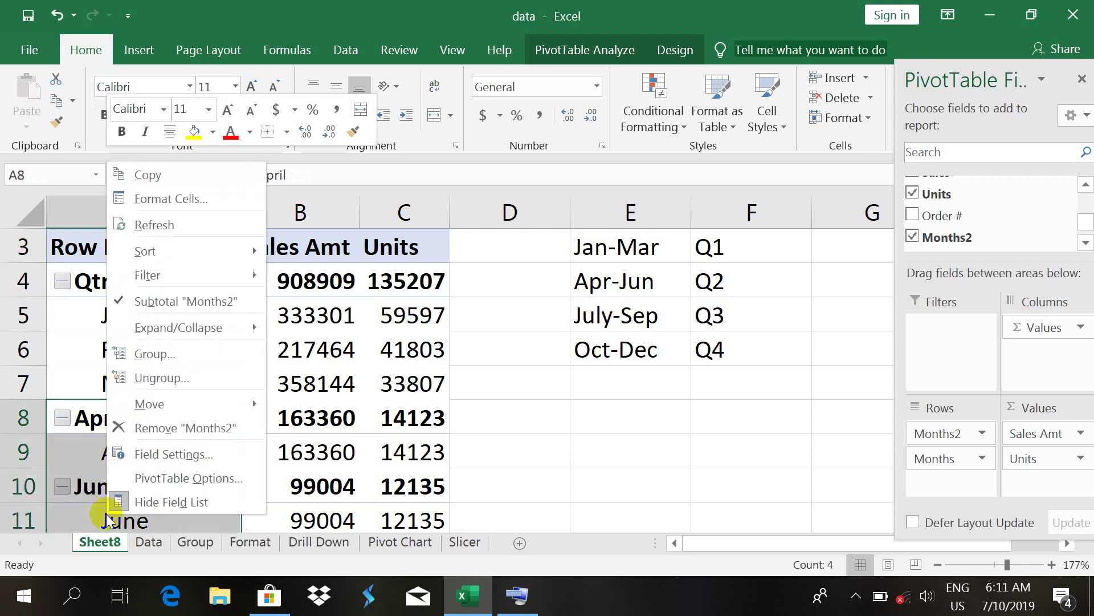
left_click(154, 354)
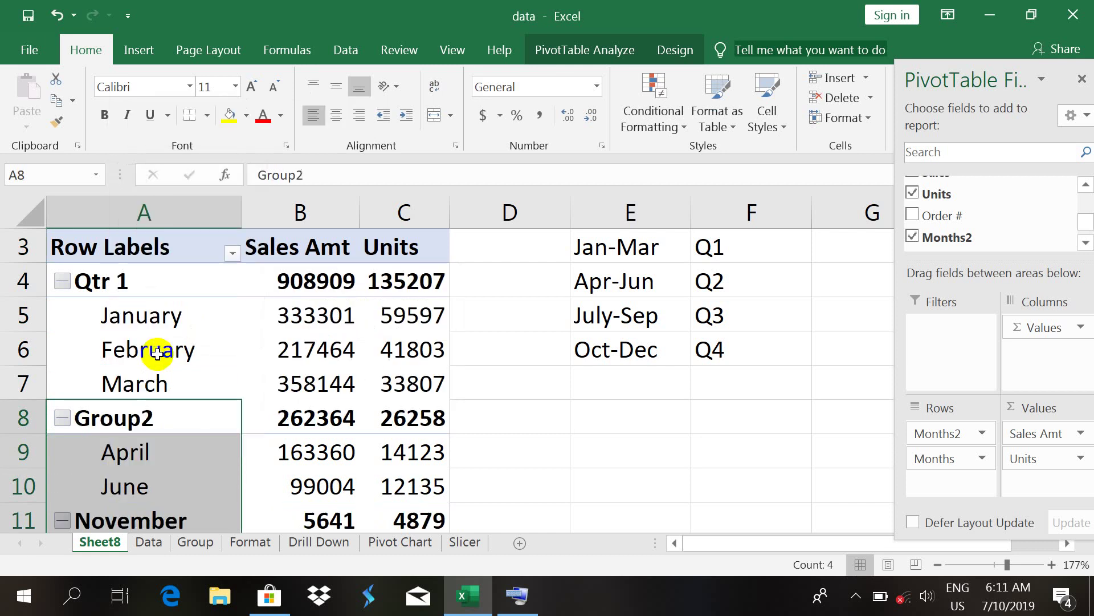
Rename the group containing April and June as Qtr 2.
left_click(101, 415)
type("Qtr 1")
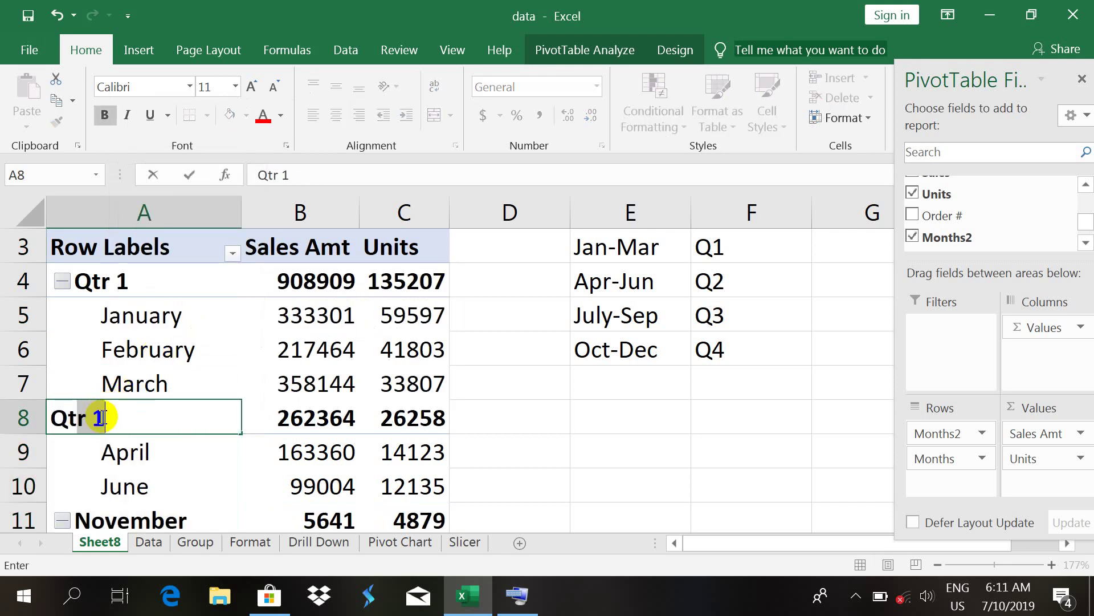
type("2")
key("Return")
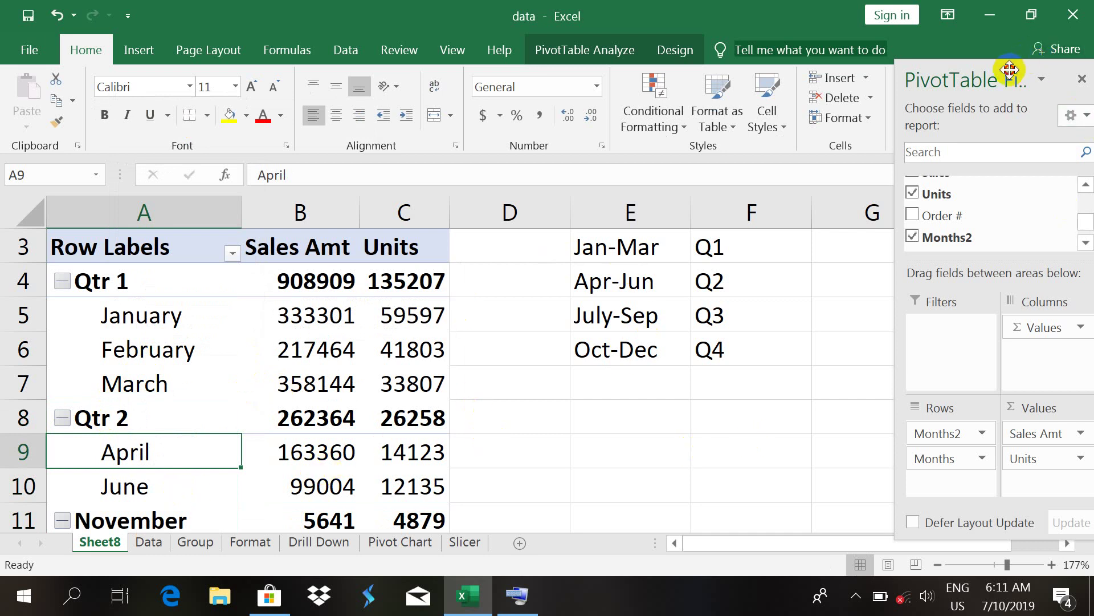
Group the November and December row labels of the PivotTable together.
left_click_drag(1009, 74, 788, 106)
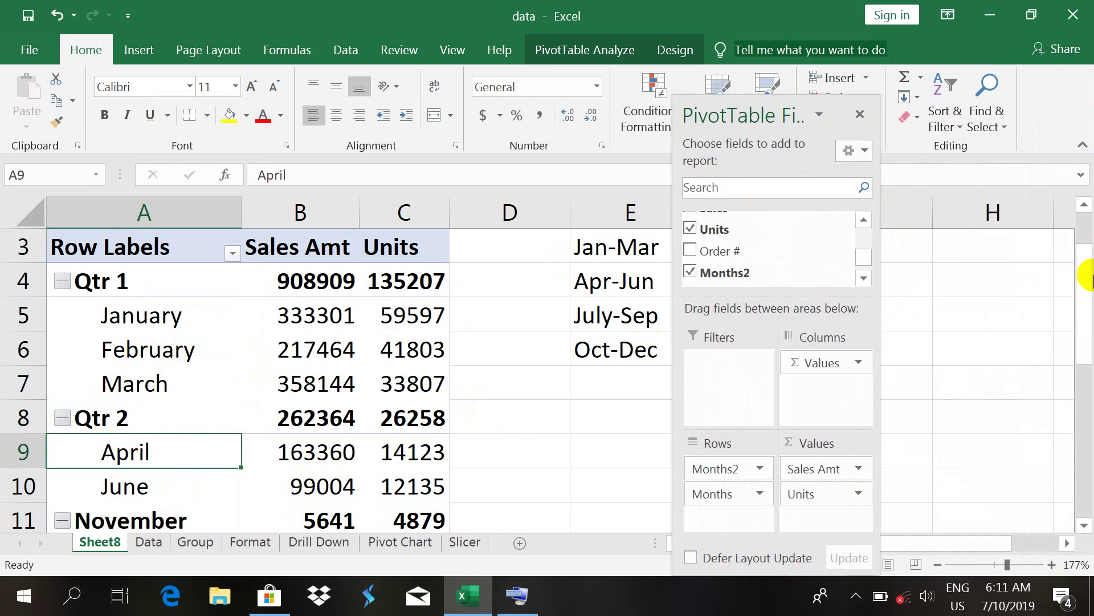
left_click_drag(1086, 327, 1086, 384)
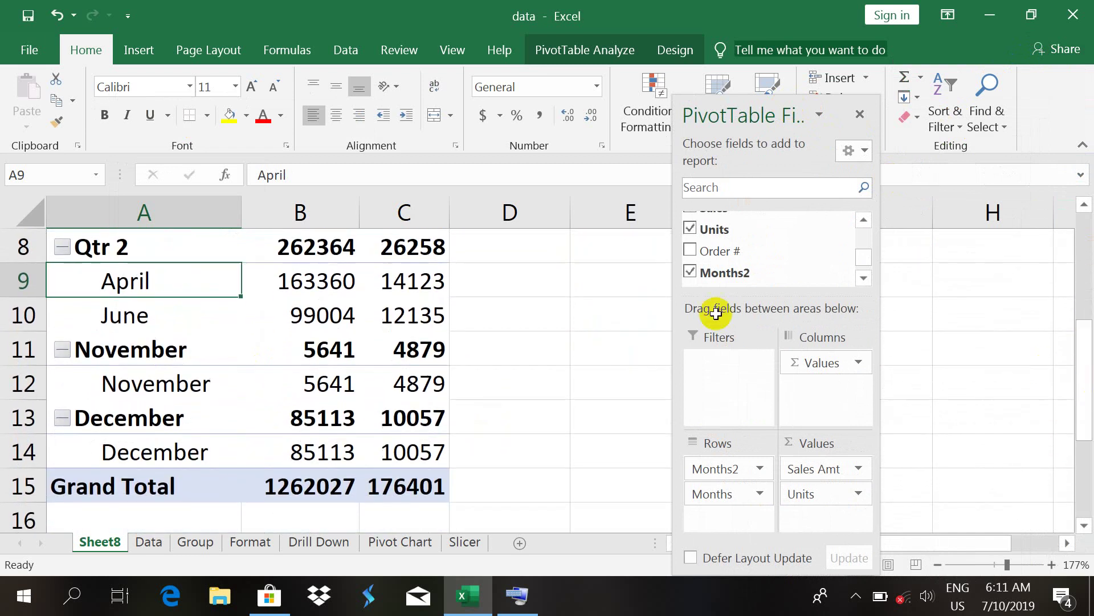
left_click(165, 355)
left_click_drag(170, 349, 159, 456)
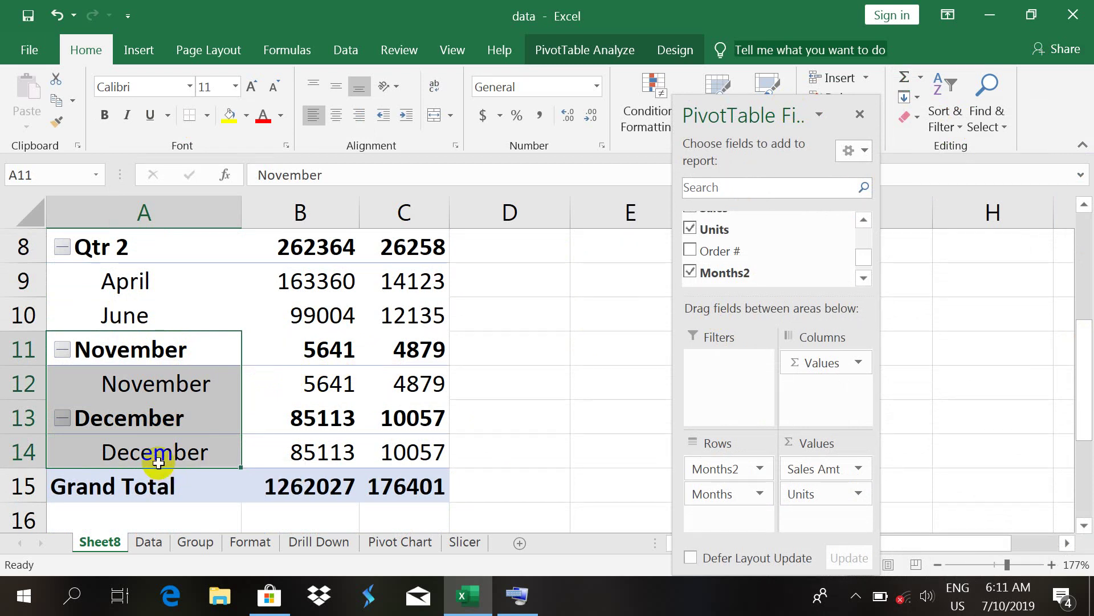
right_click(157, 442)
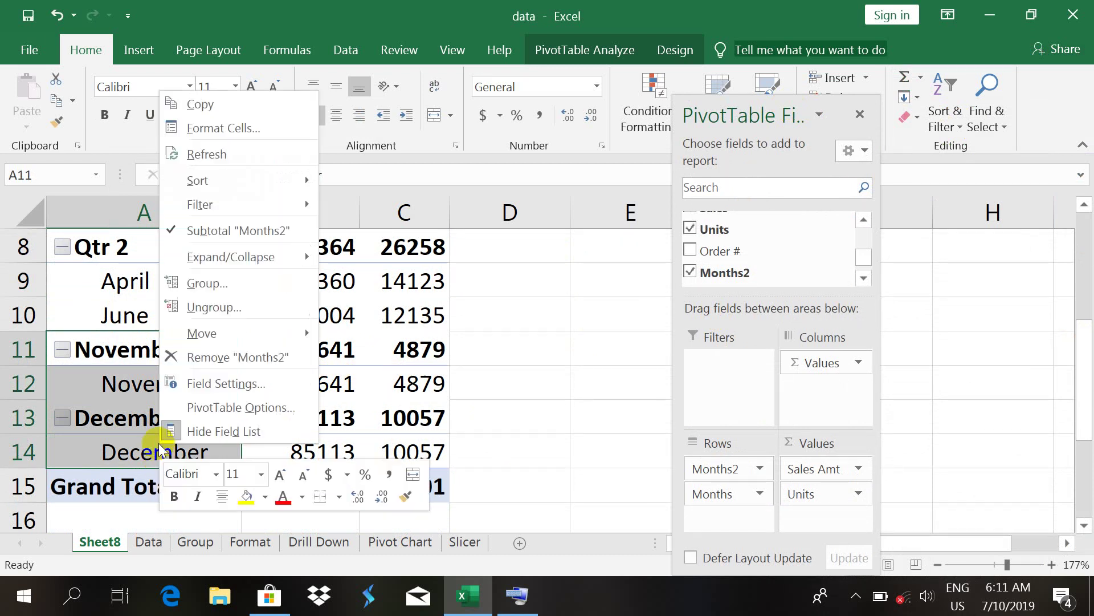
left_click(211, 283)
Rename the group containing November and December as Qtr 4.
left_click(132, 352)
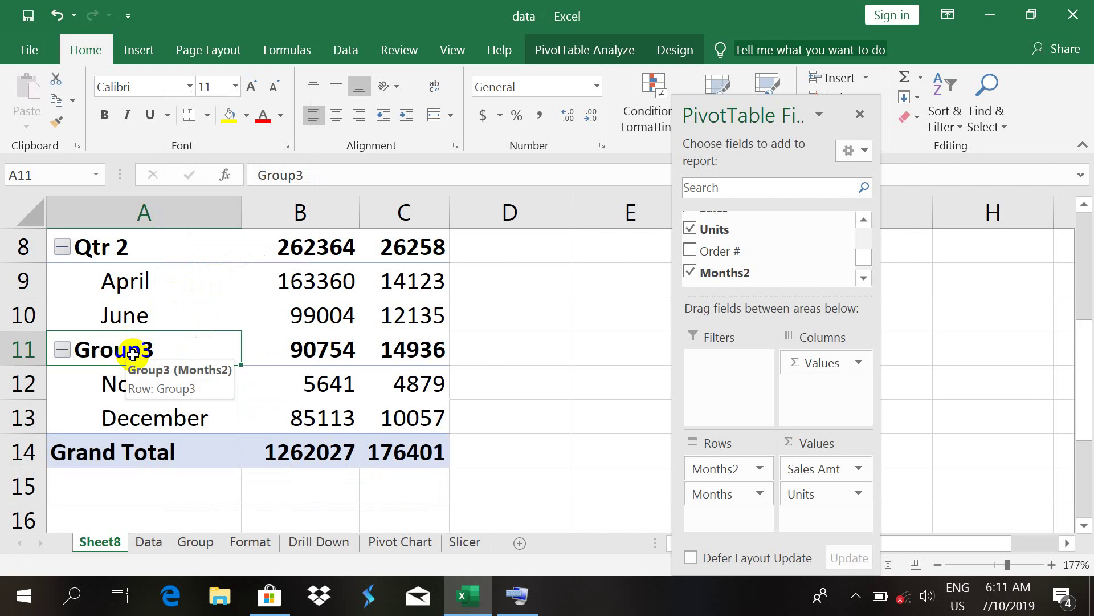
type("Qtr 4")
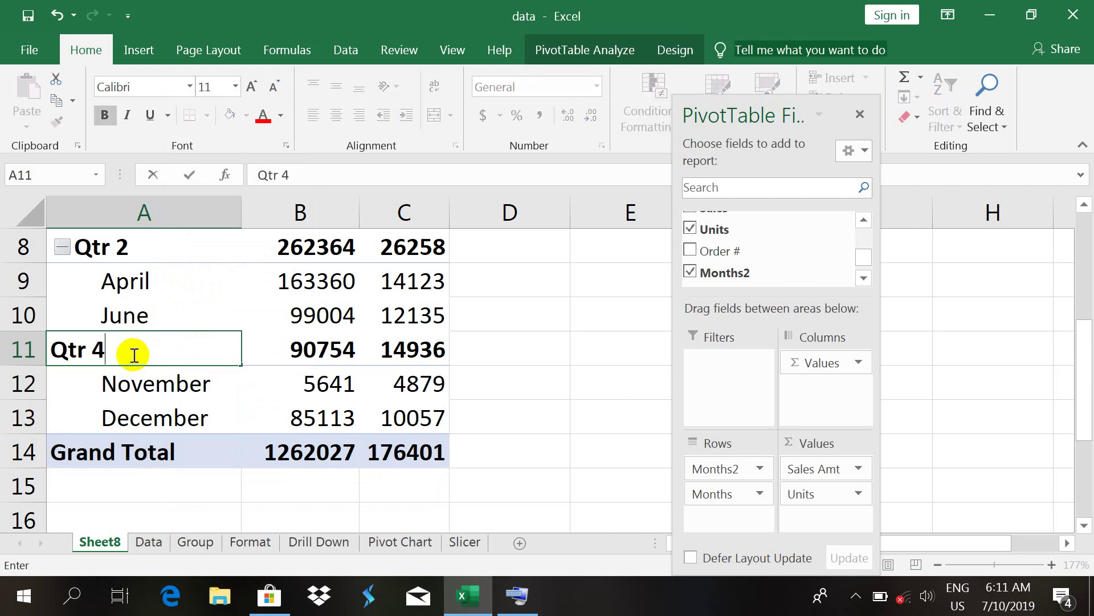
key("Return")
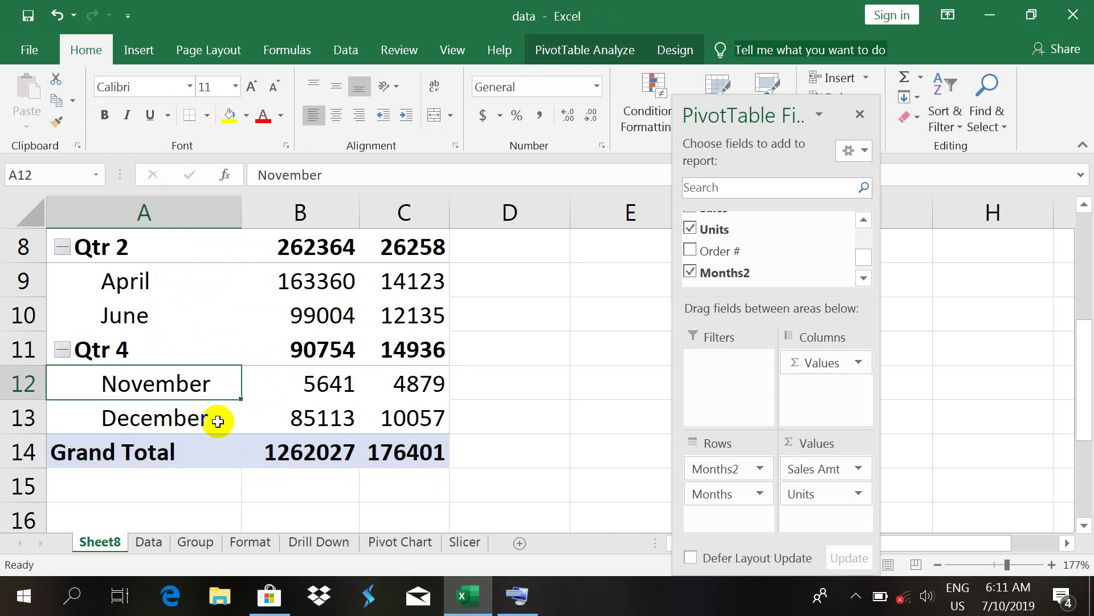
Collapse the Qtr 1, Qtr 2 and Qtr 4 groups in the PivotTable so only the quarter totals show.
left_click_drag(1083, 326, 1083, 215)
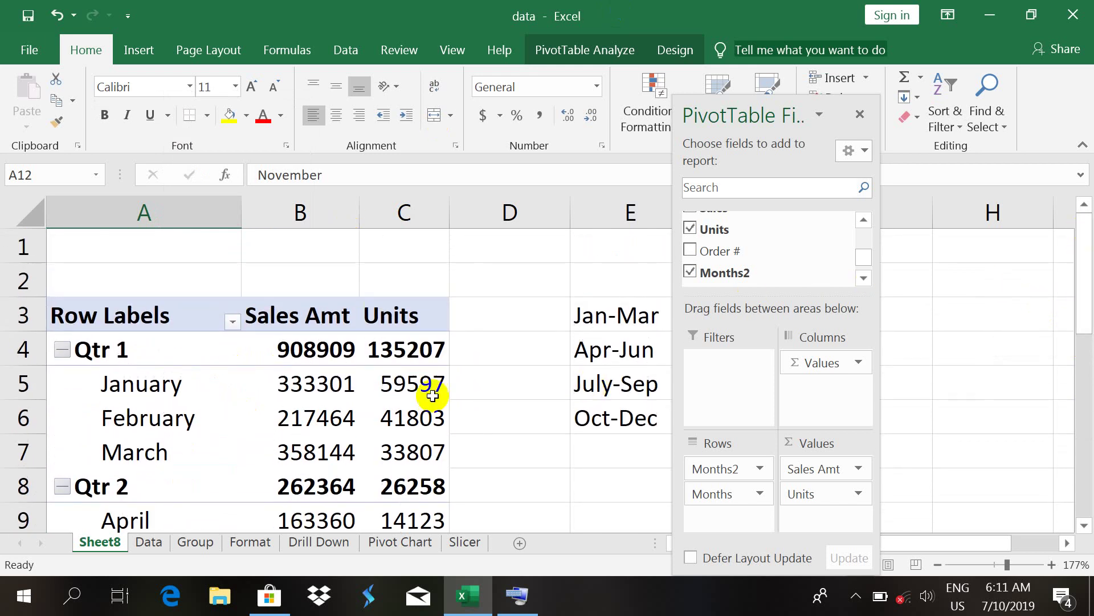
left_click(63, 350)
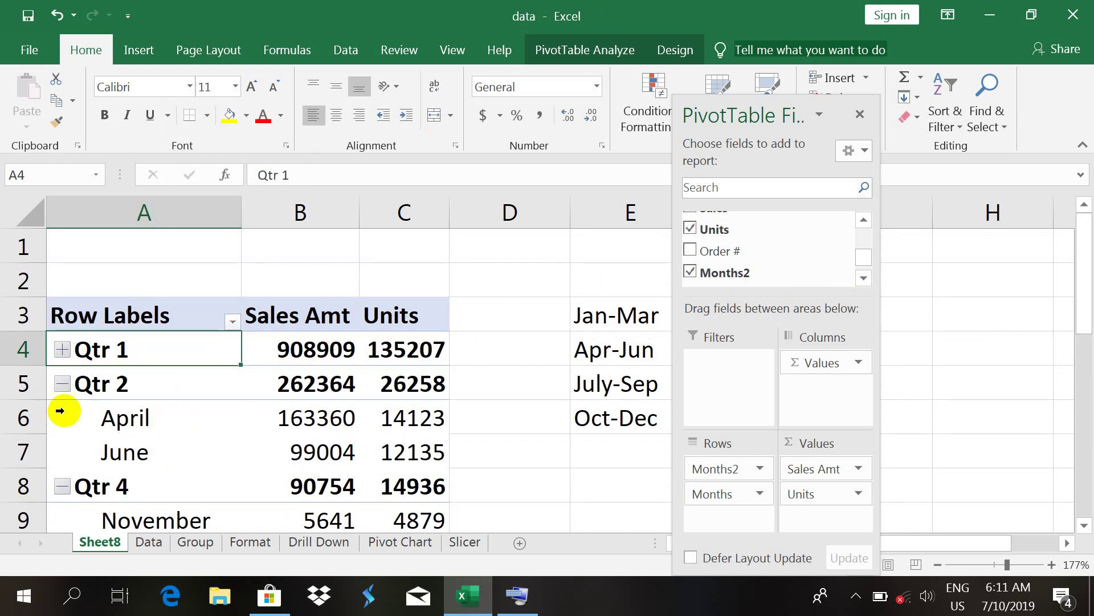
left_click(62, 384)
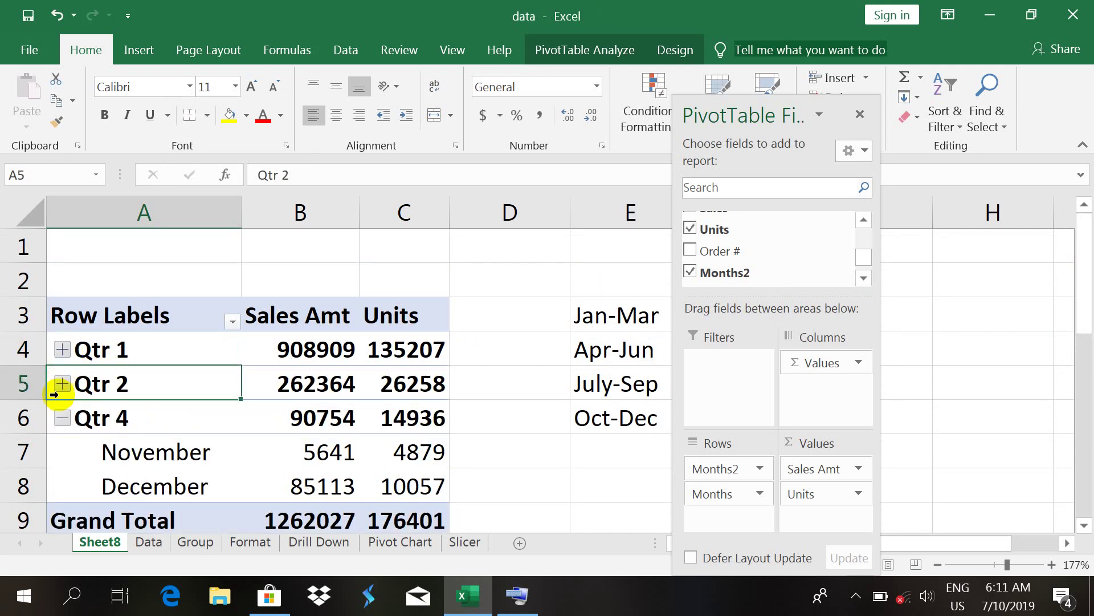
left_click(62, 417)
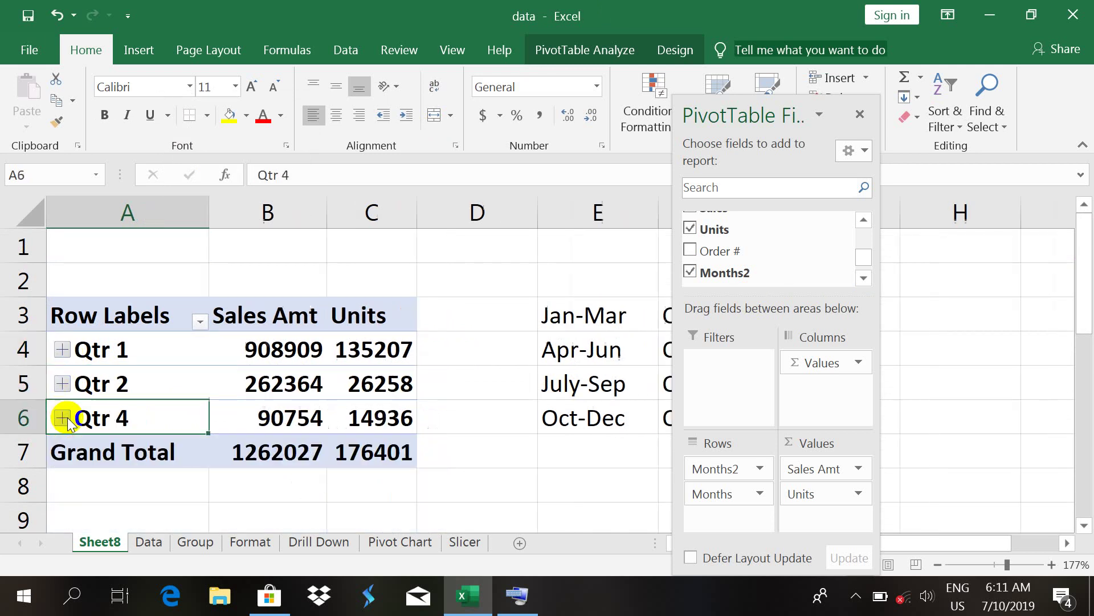
Check the sales amounts of Qtr 1, Qtr 2 and Qtr 4, and look at the grouped PivotTable on the Group sheet.
left_click(118, 353)
left_click(260, 354)
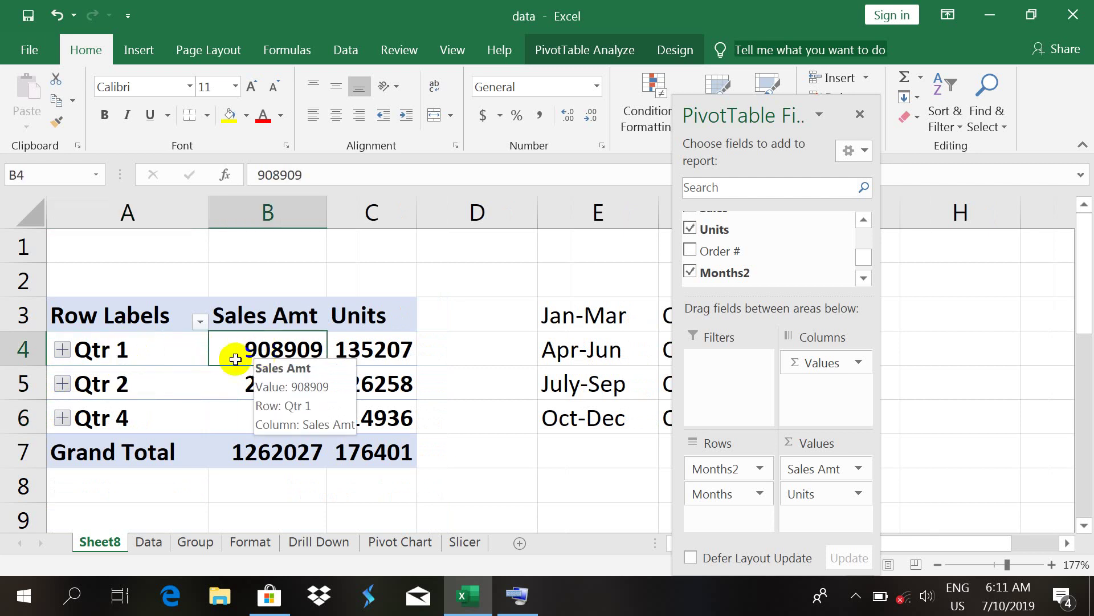
left_click(114, 386)
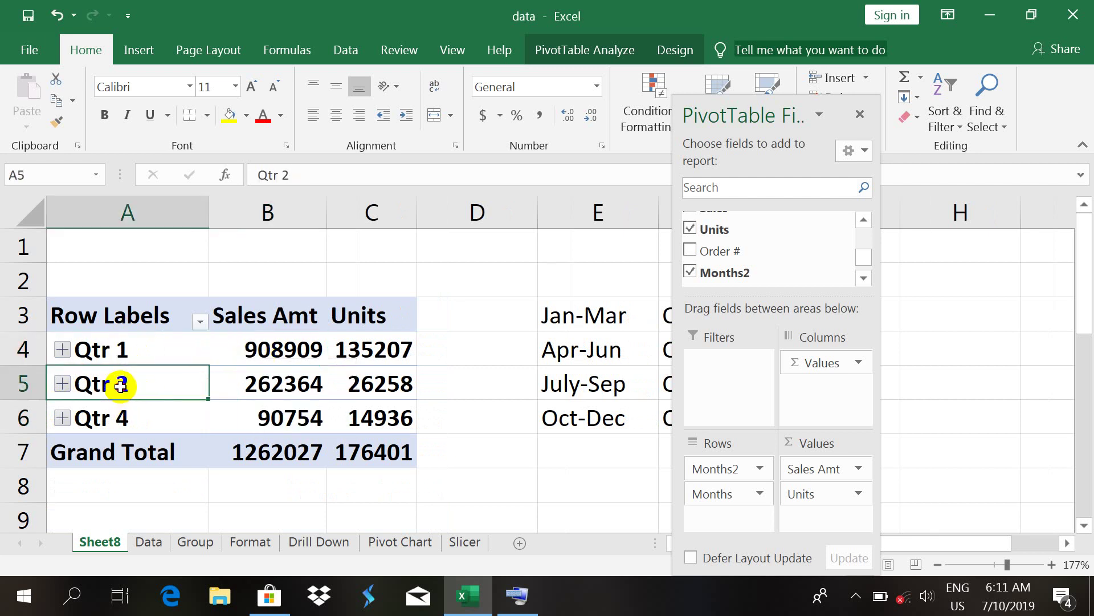
left_click(281, 386)
left_click(117, 423)
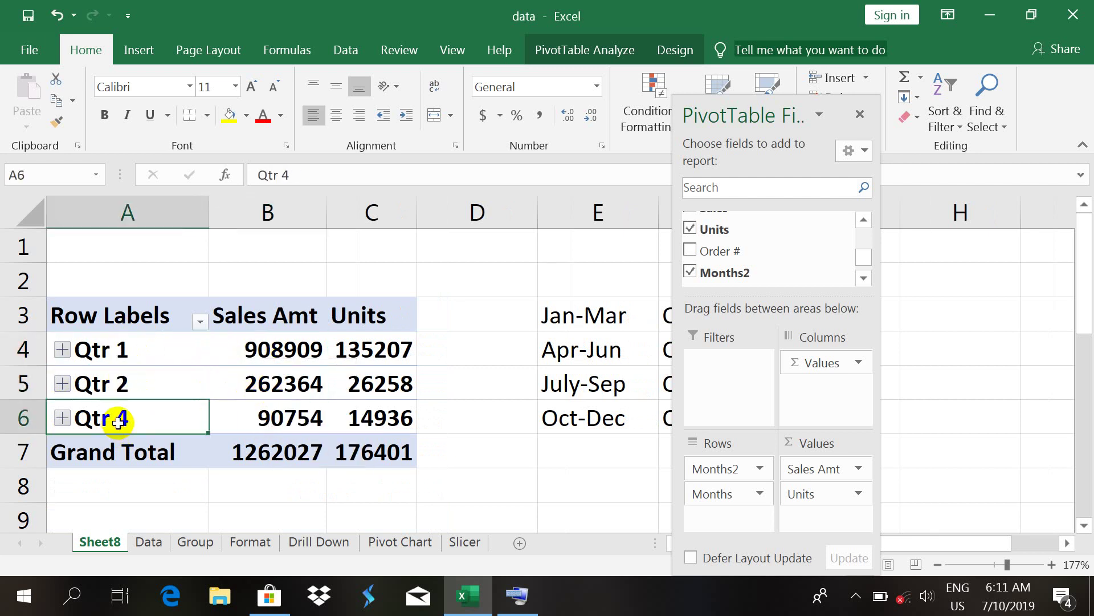
left_click(303, 419)
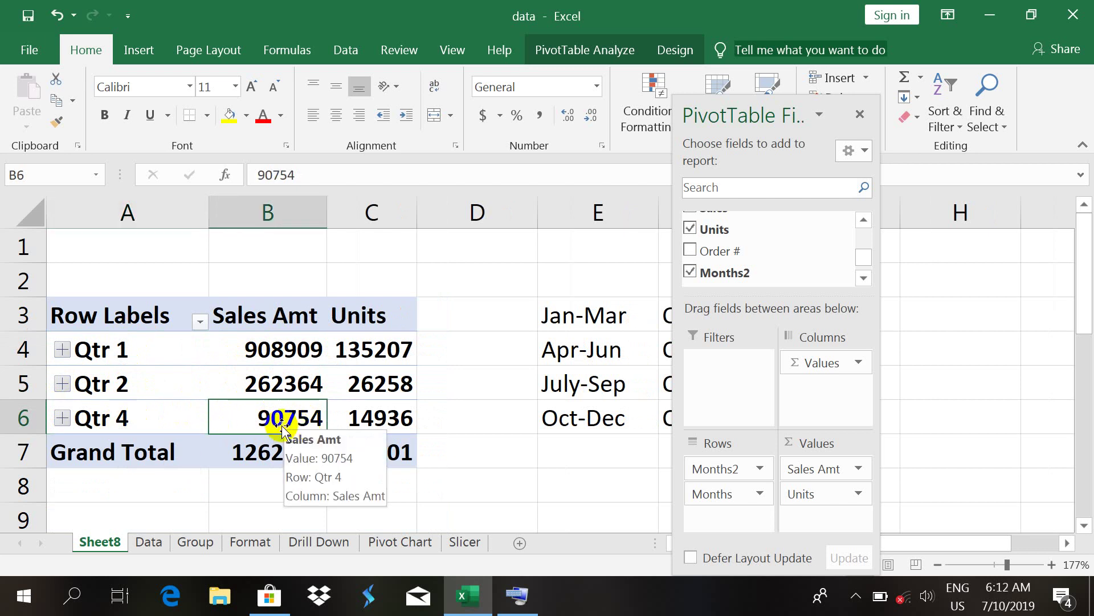
left_click(201, 541)
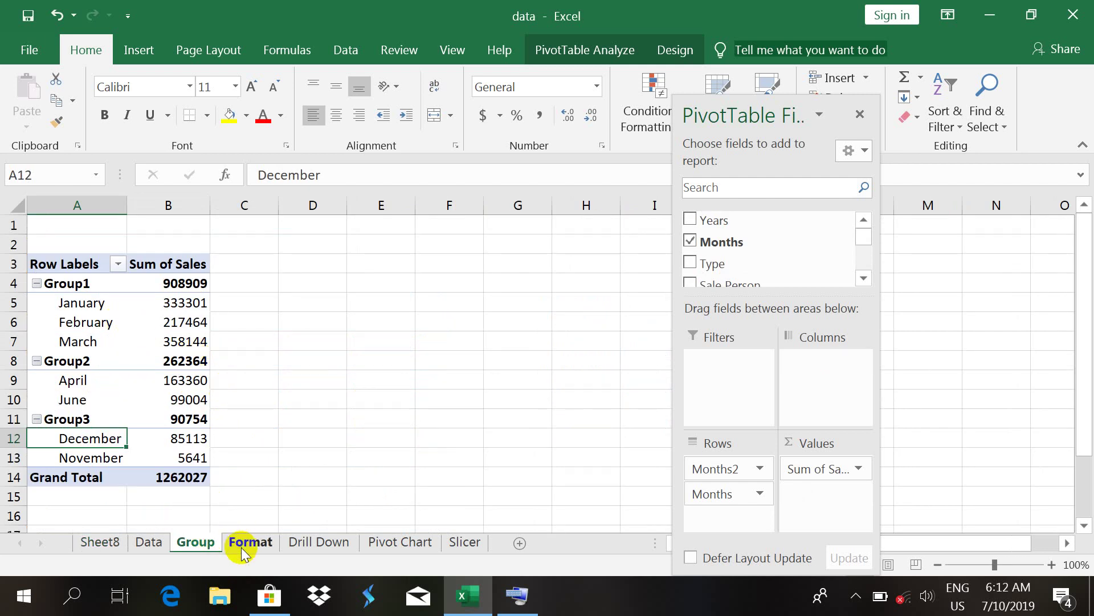
left_click(114, 542)
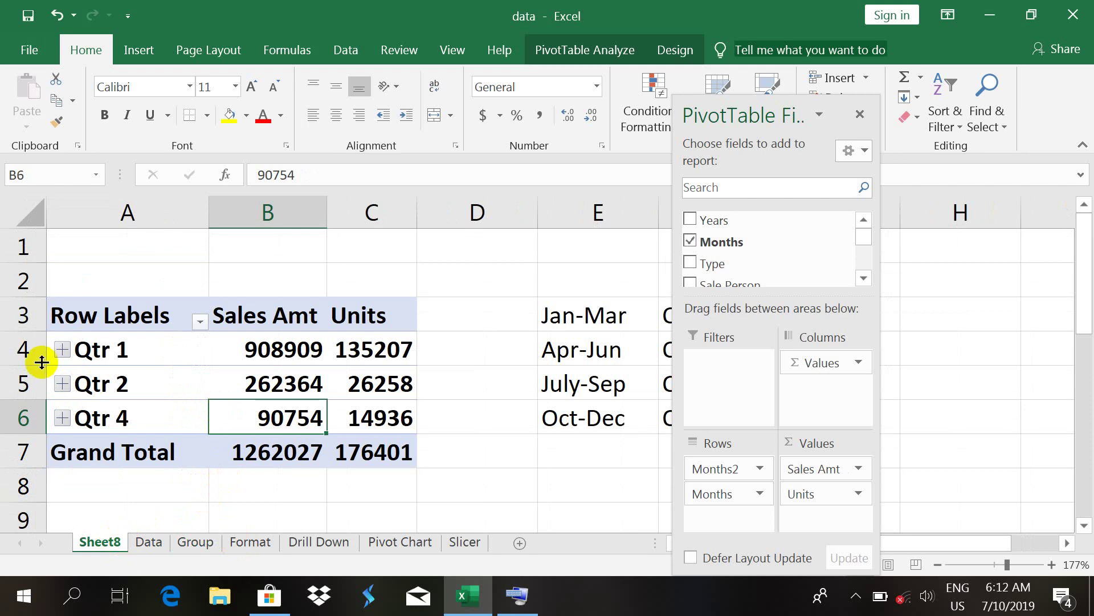
Expand the Qtr 1 and Qtr 2 groups on Sheet8 to show their months again.
left_click(63, 350)
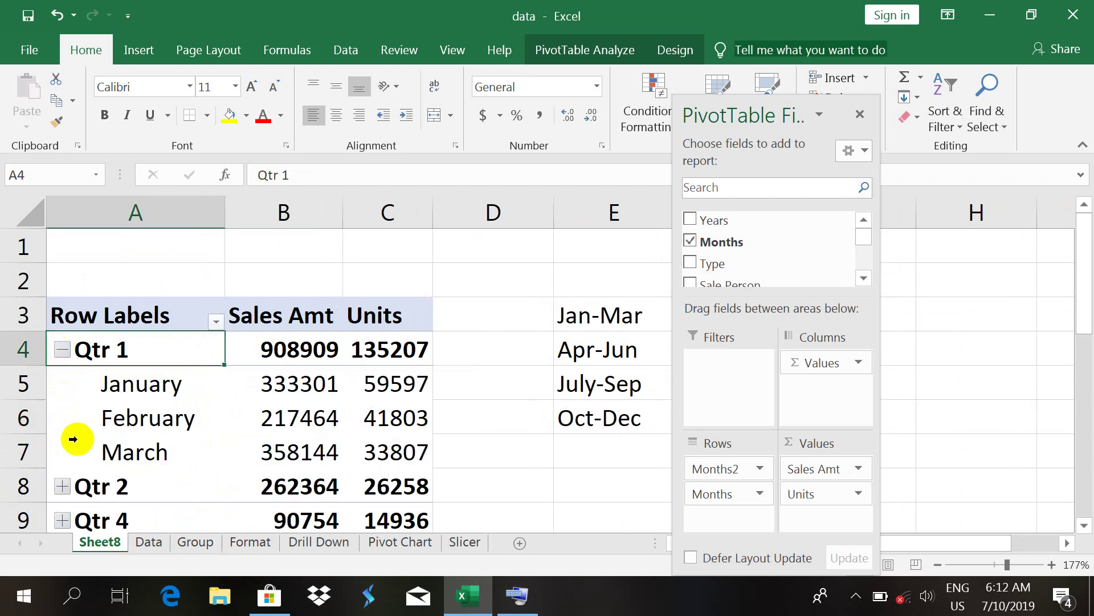
left_click(62, 486)
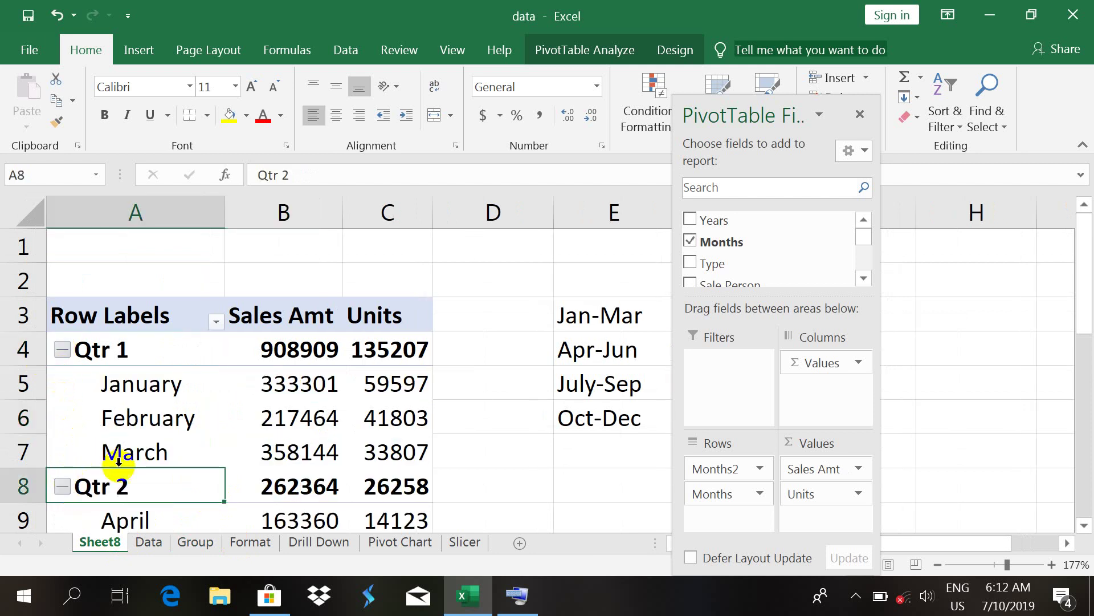
Close the PivotTable field list and expand the Qtr 4 group to show its months.
left_click(818, 116)
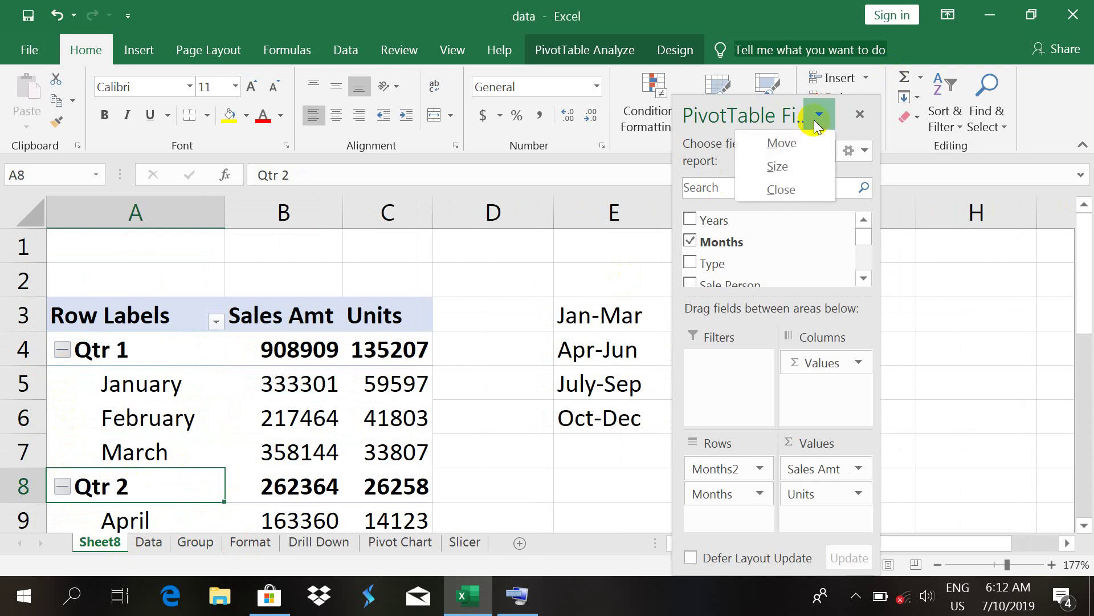
left_click(781, 190)
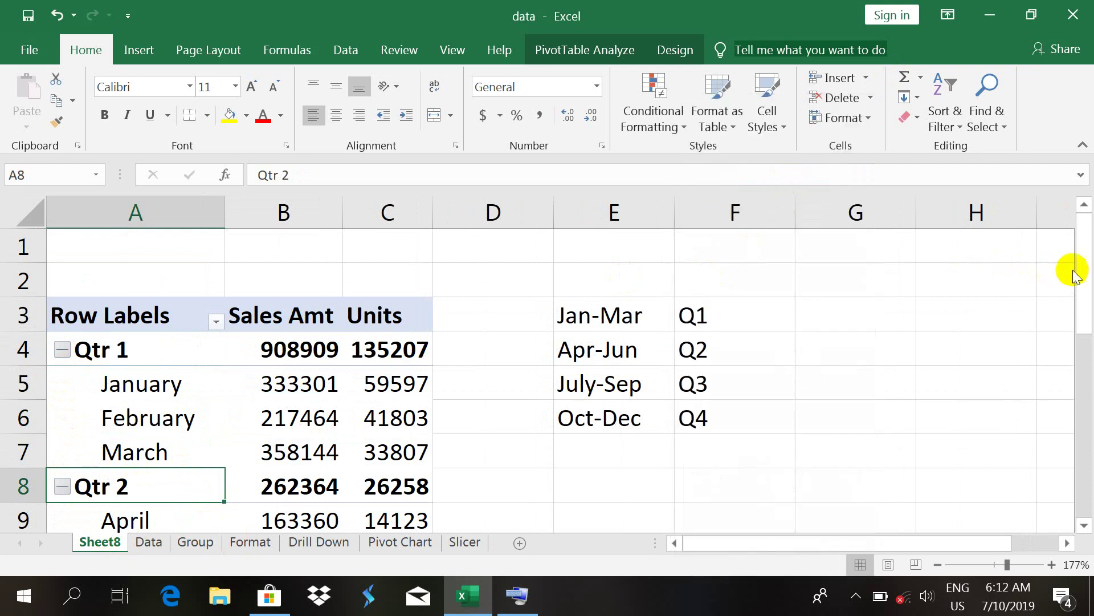
left_click_drag(1079, 276, 1083, 338)
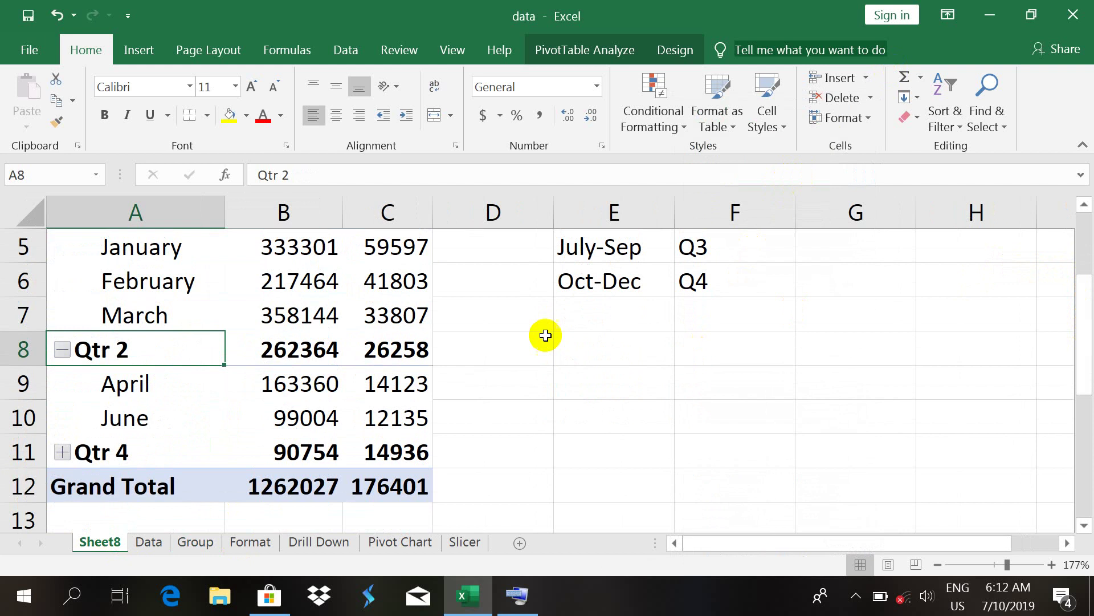
left_click(62, 452)
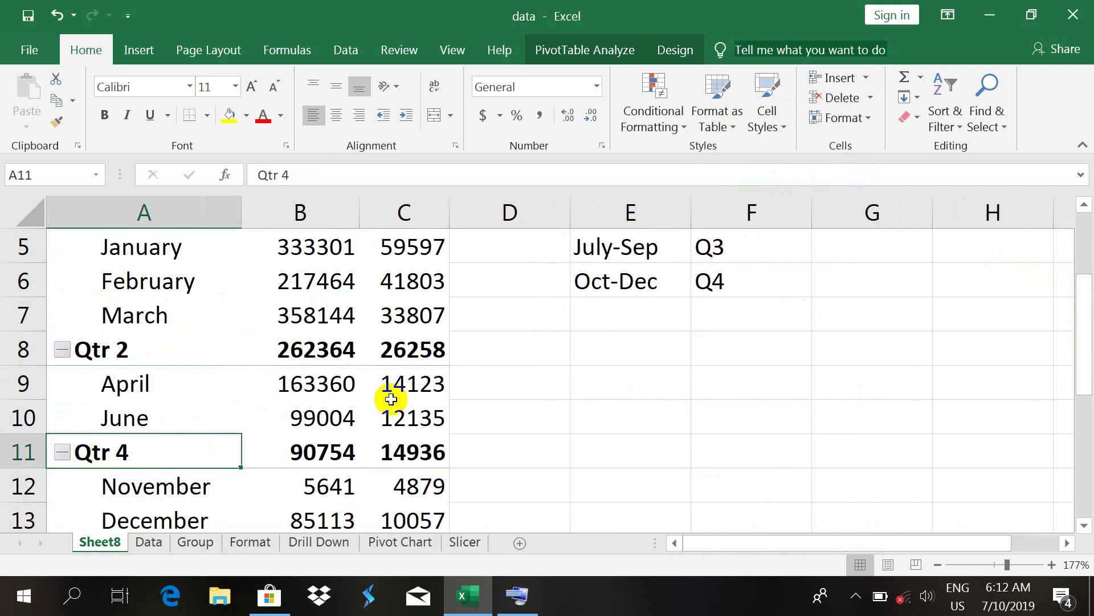
Open the value field settings for Sales Amt and choose Average as its summary calculation.
left_click_drag(1083, 305, 1086, 256)
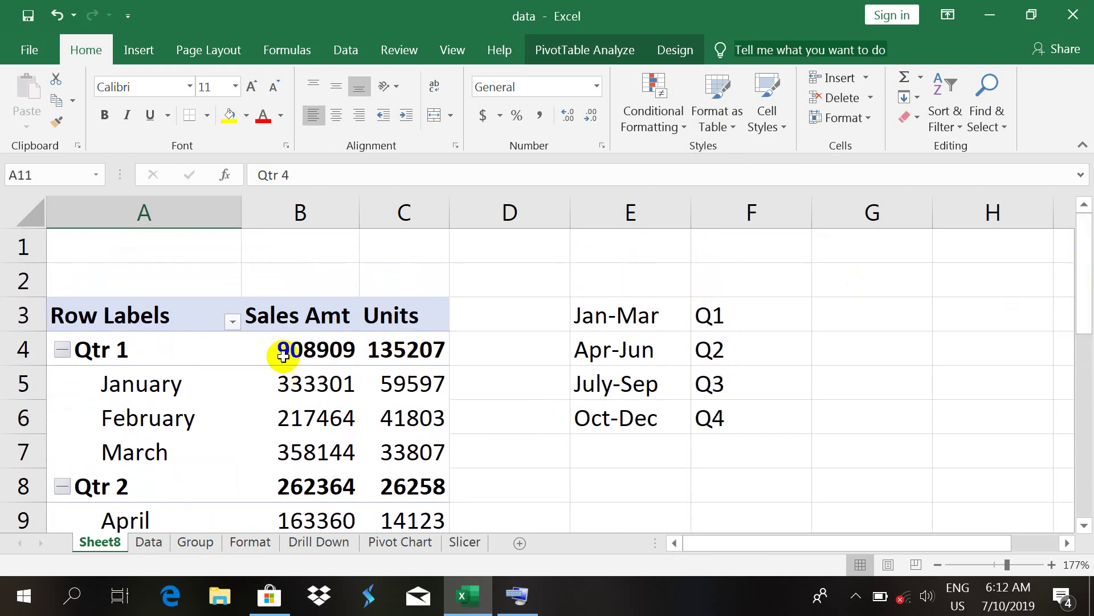
left_click(329, 350)
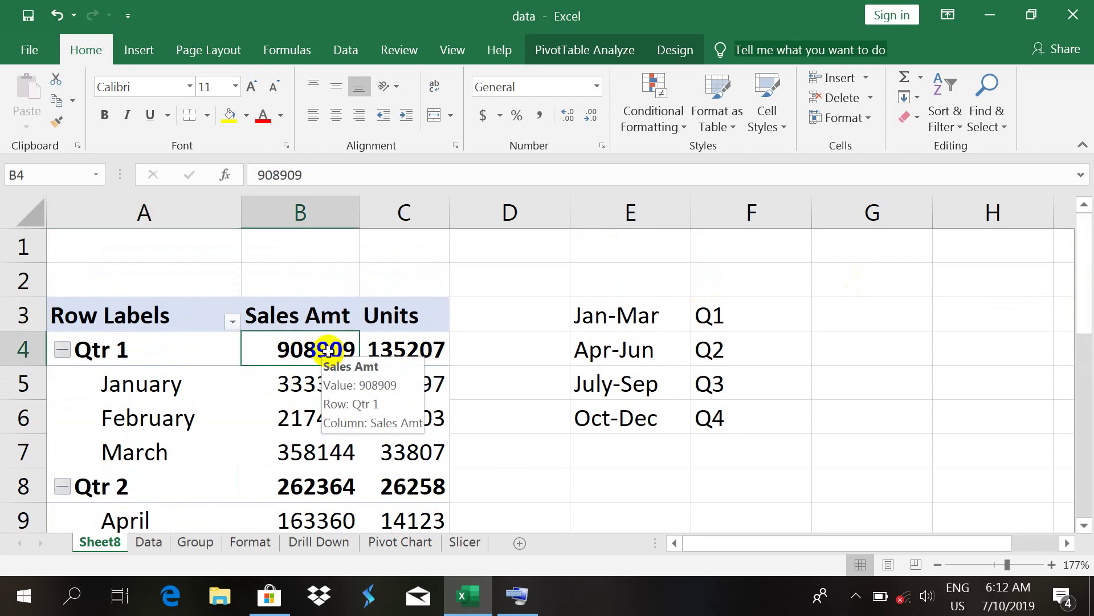
left_click(289, 383)
right_click(281, 369)
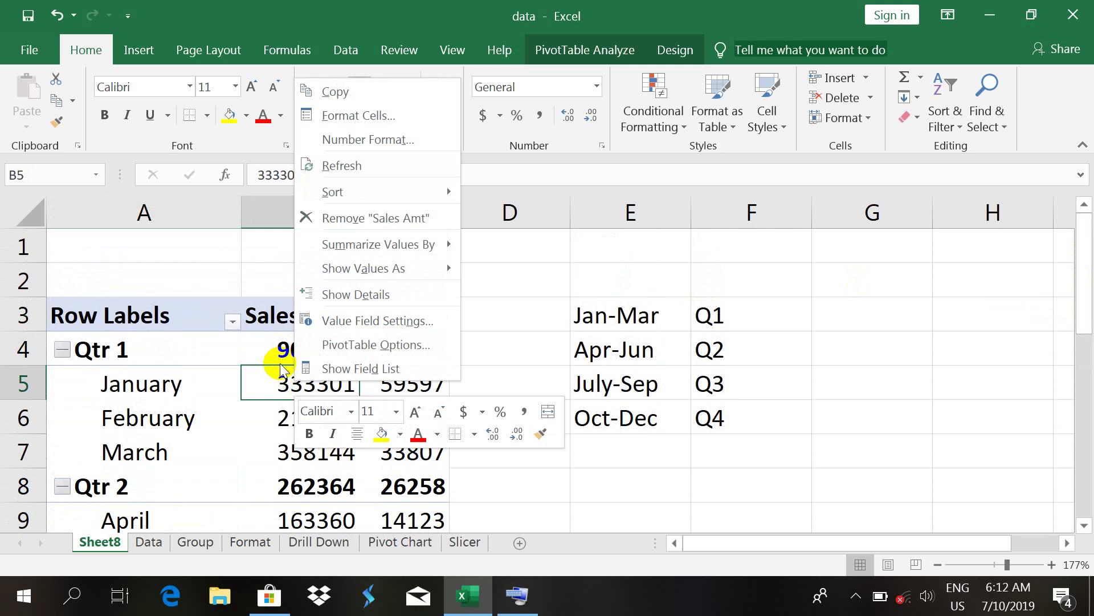
left_click(352, 322)
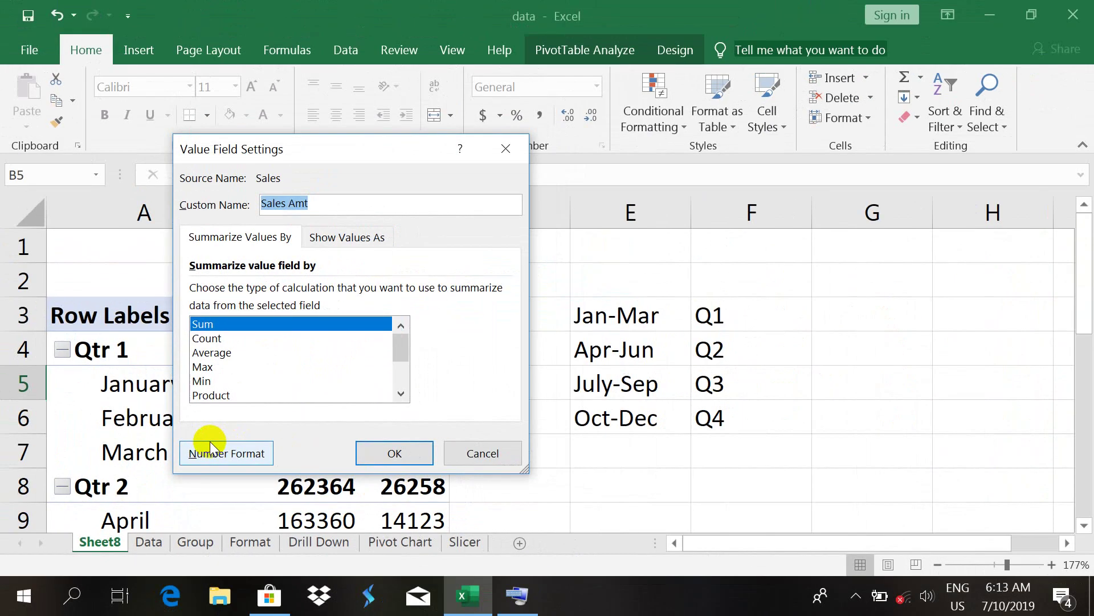
left_click(222, 351)
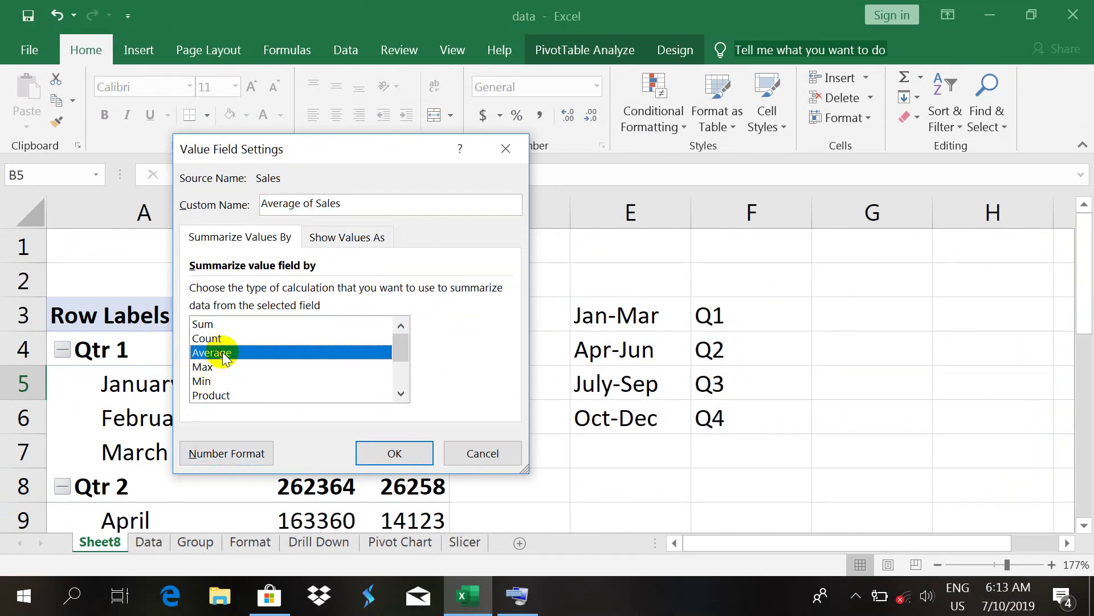
Give the Sales value field a Currency number format with the $ symbol and 0 decimal places, and apply the field settings.
left_click(244, 454)
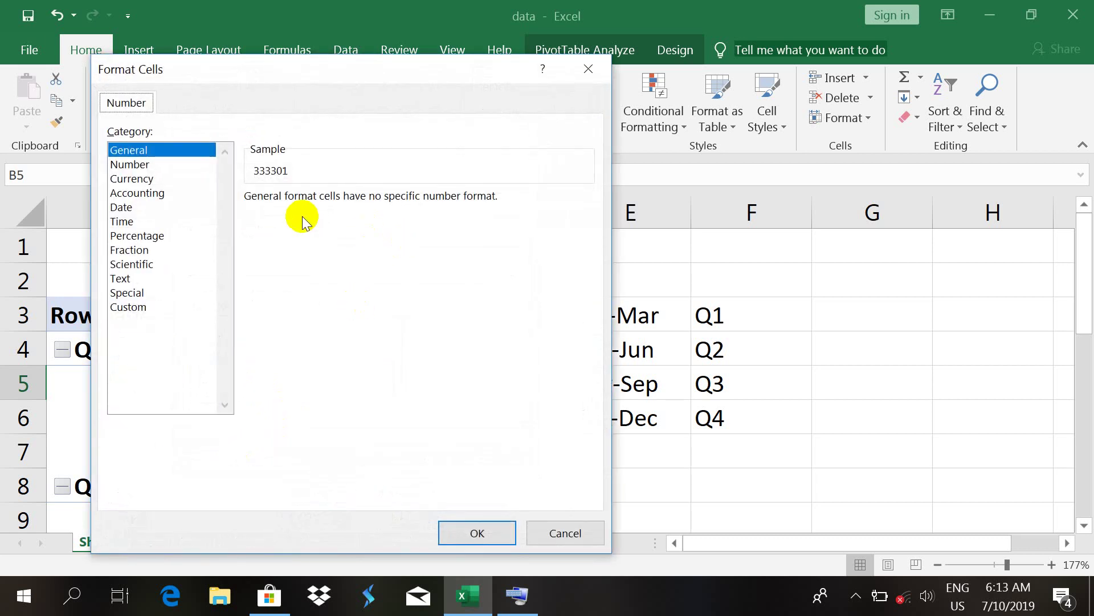
left_click(156, 178)
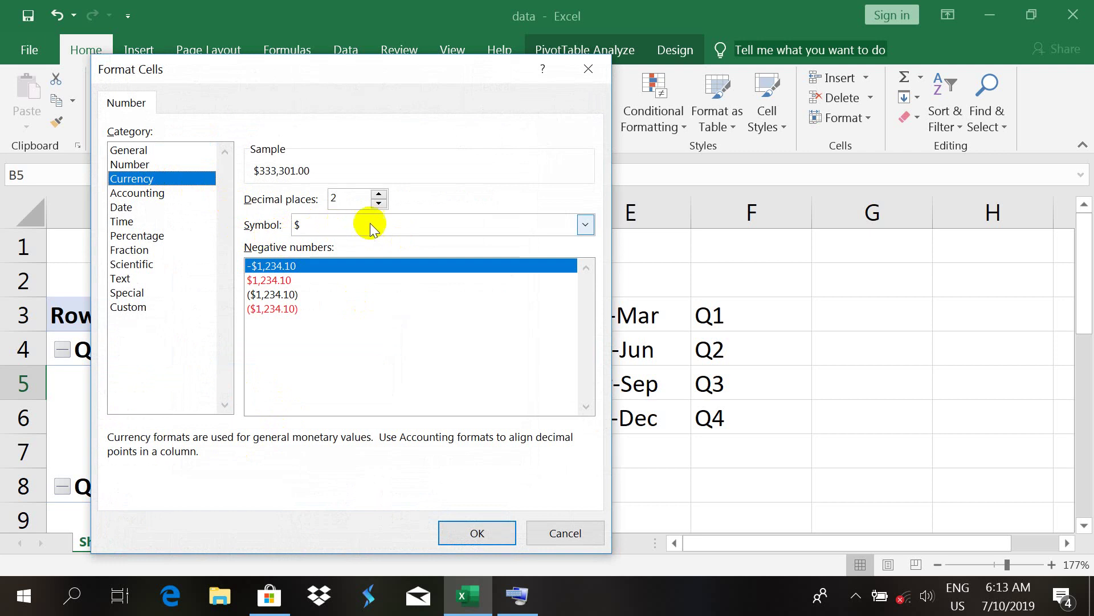
left_click(378, 203)
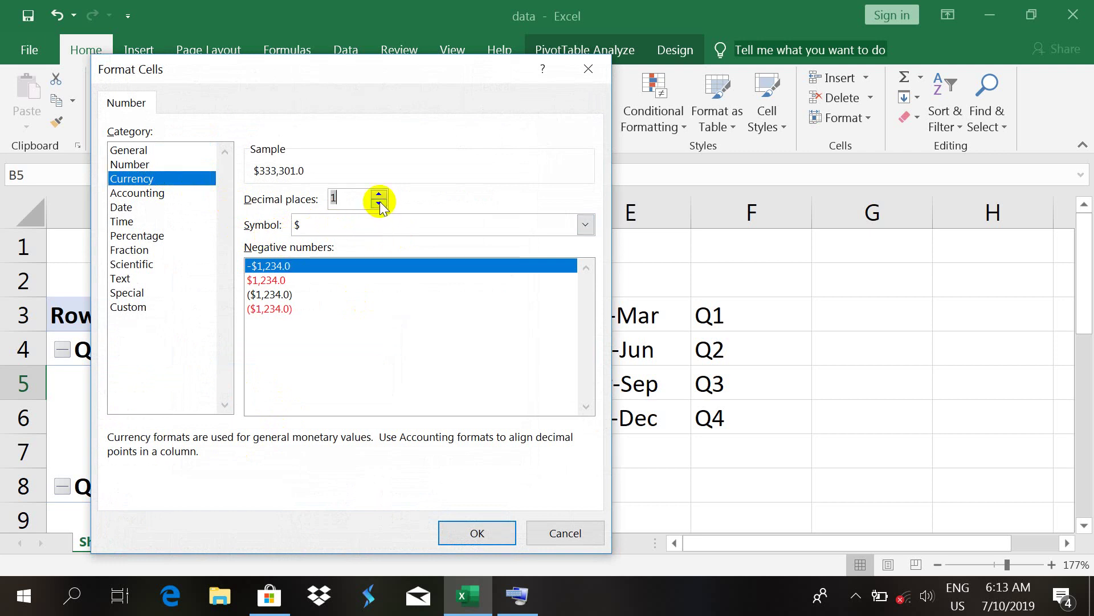
left_click(378, 204)
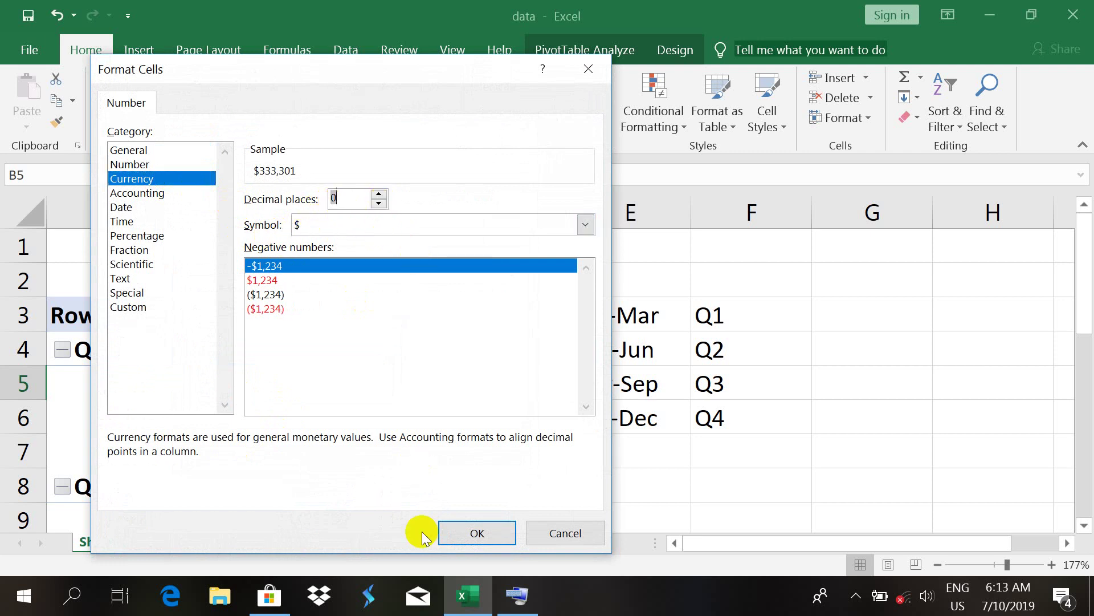
left_click(466, 536)
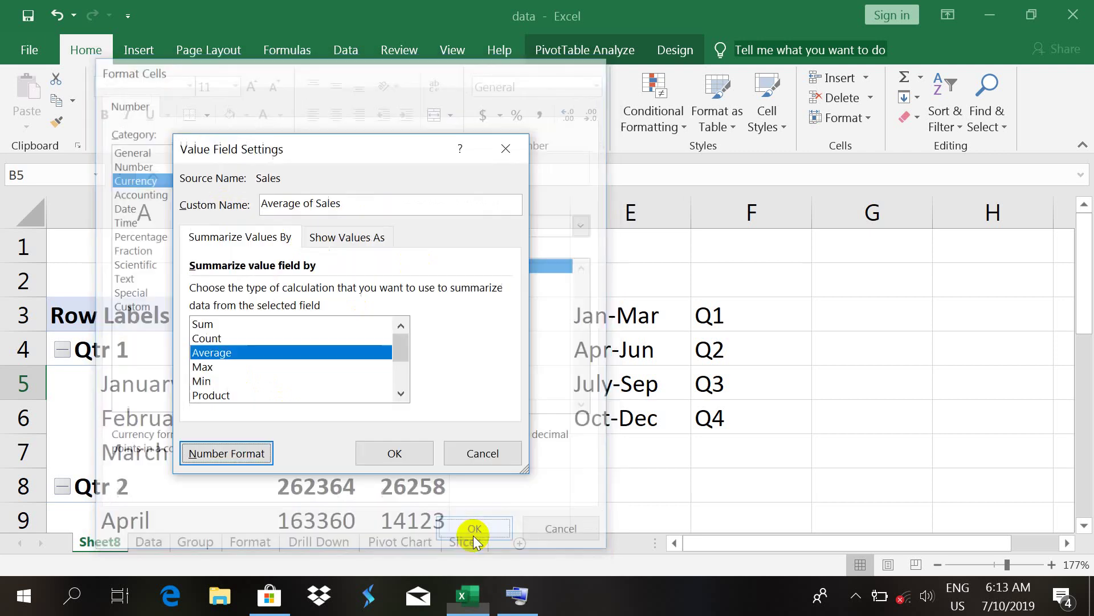
left_click(419, 456)
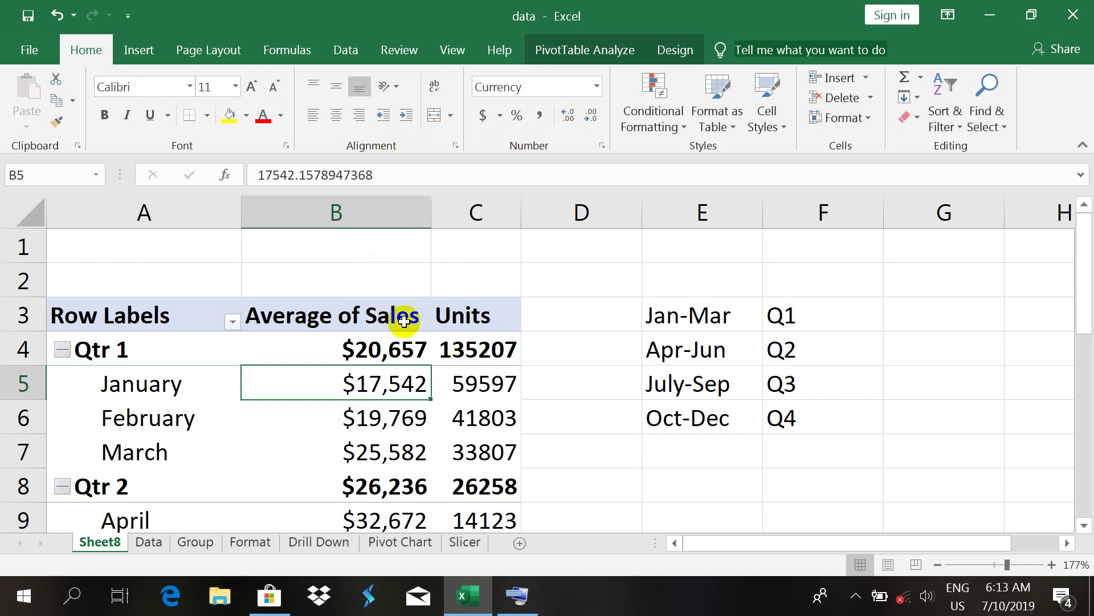
Format January's Units value with a thousands separator and no decimal places.
mouse_move(395, 418)
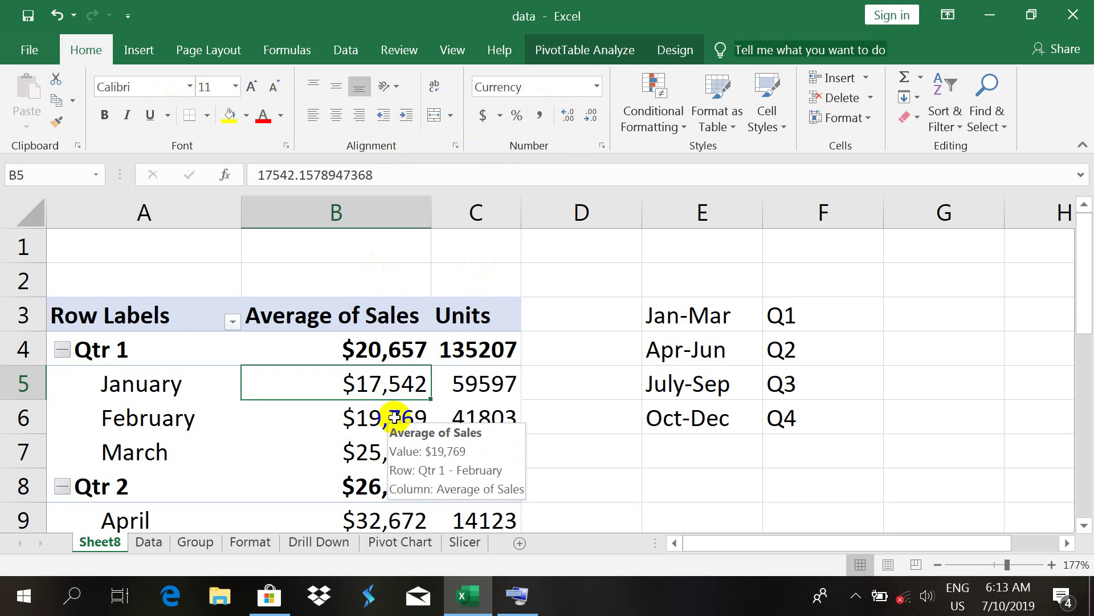
left_click(478, 386)
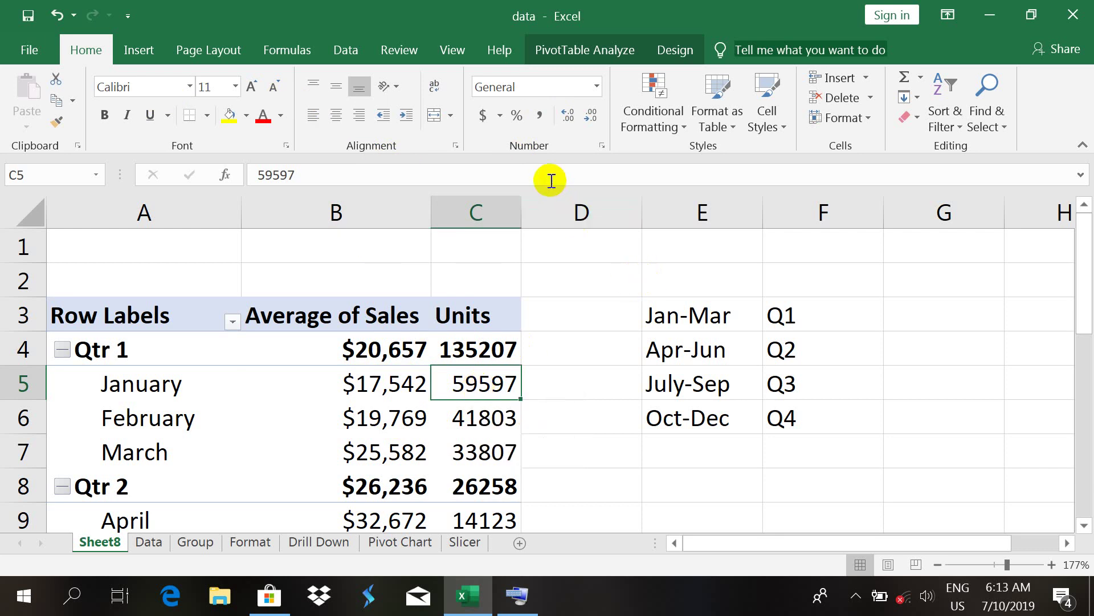
left_click(540, 118)
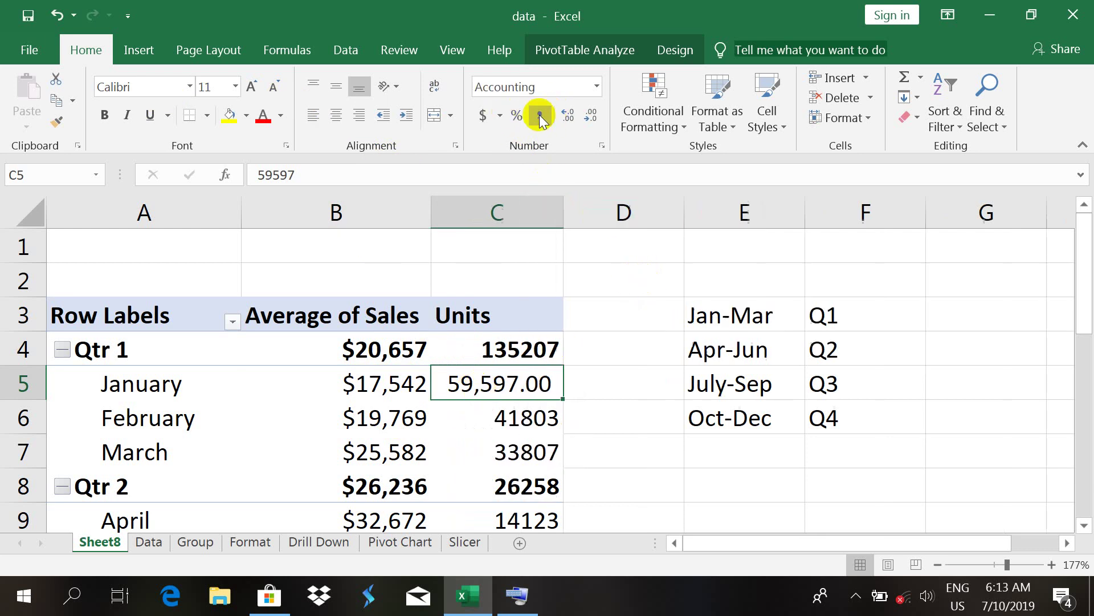
mouse_move(457, 383)
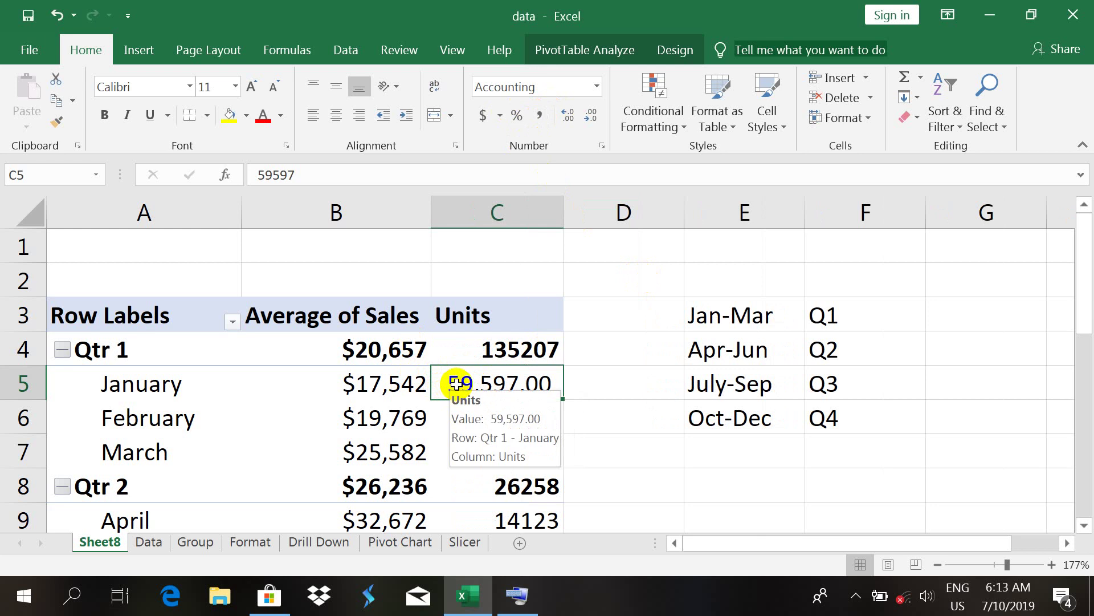
left_click(592, 118)
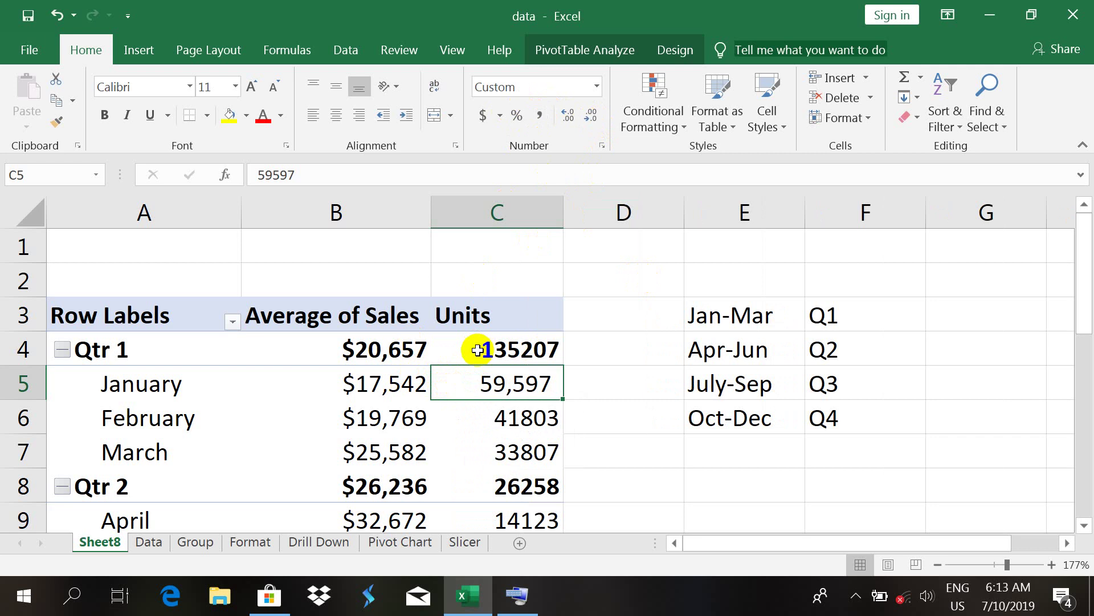
mouse_move(472, 380)
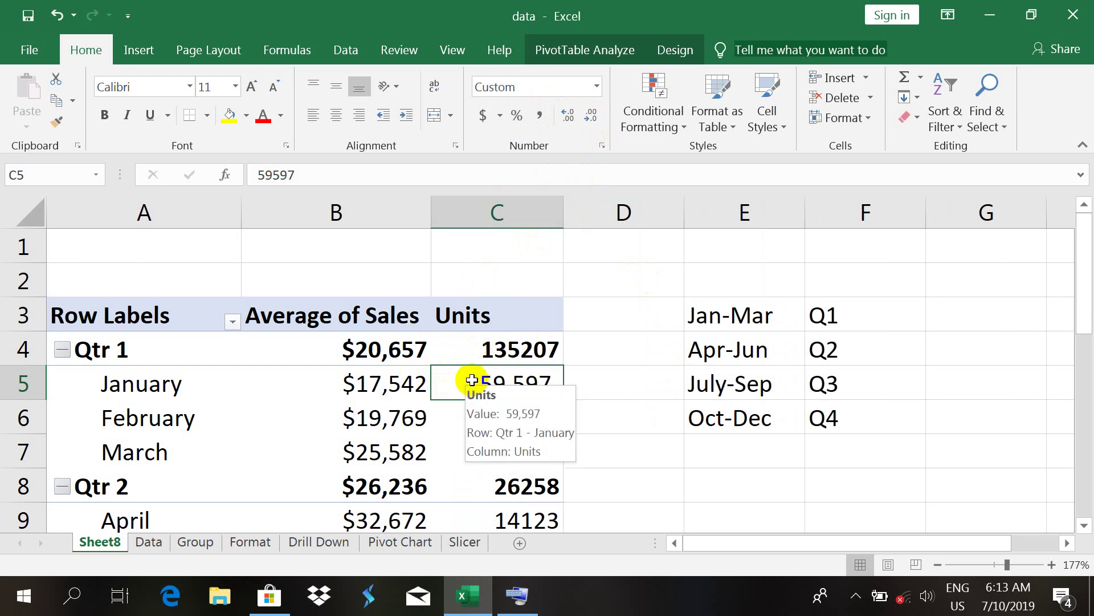
Open the value field settings for Units and choose Average as its summary calculation.
left_click(509, 348)
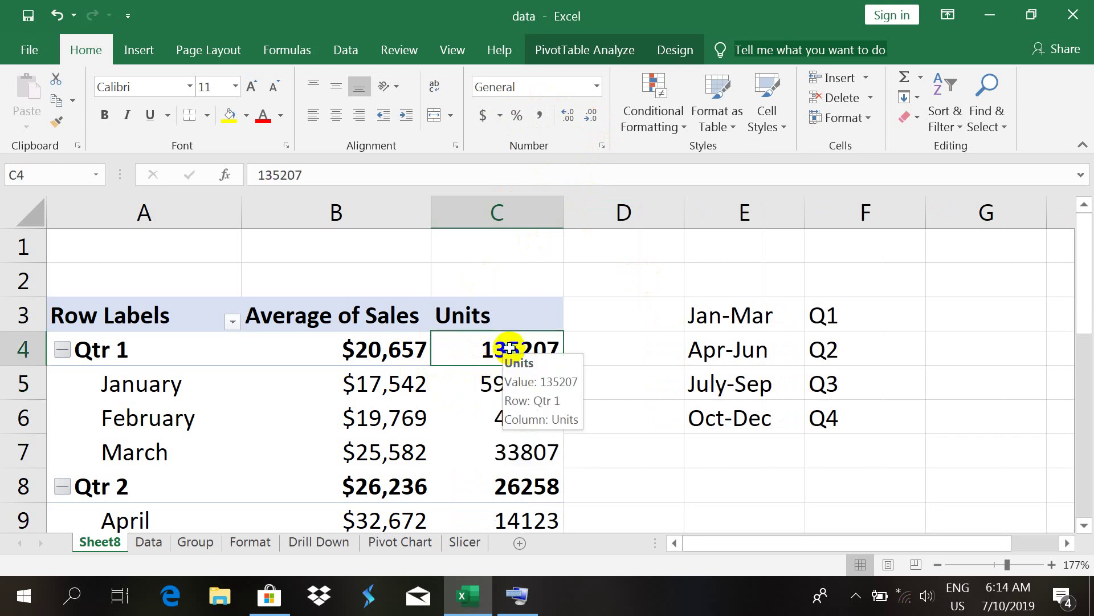
right_click(512, 351)
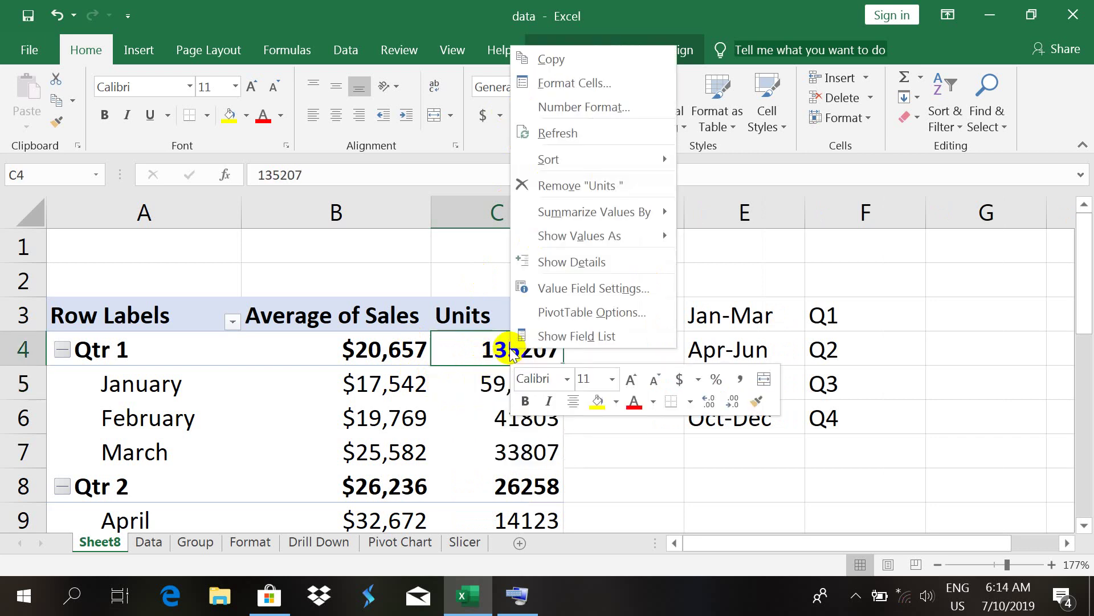
left_click(566, 289)
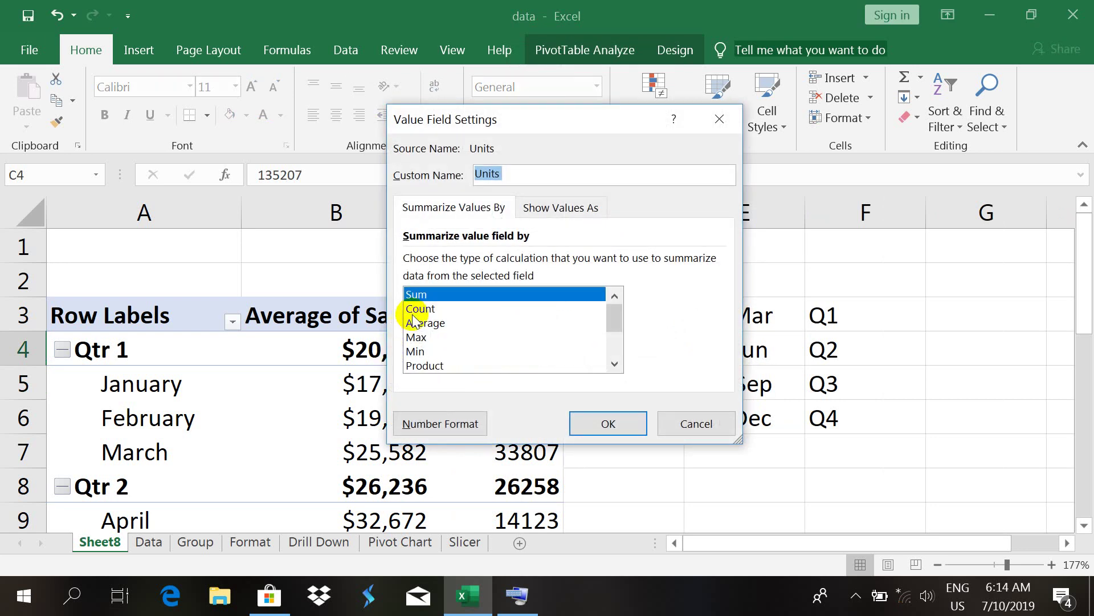
left_click(420, 322)
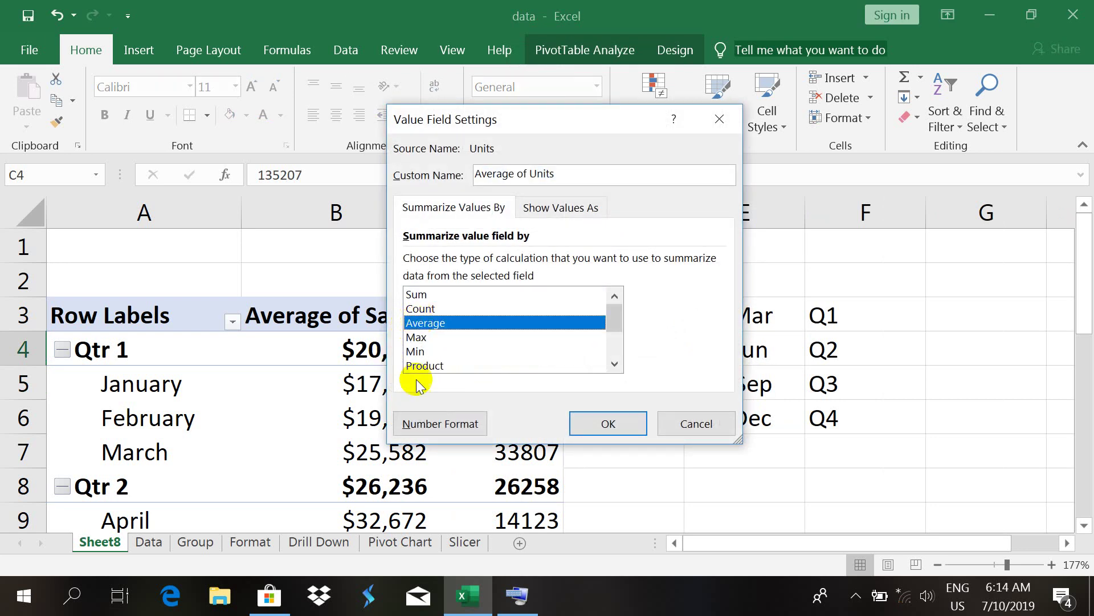
Give the Units value field a Currency number format with the $ symbol and 0 decimal places, and apply the field settings.
left_click(421, 425)
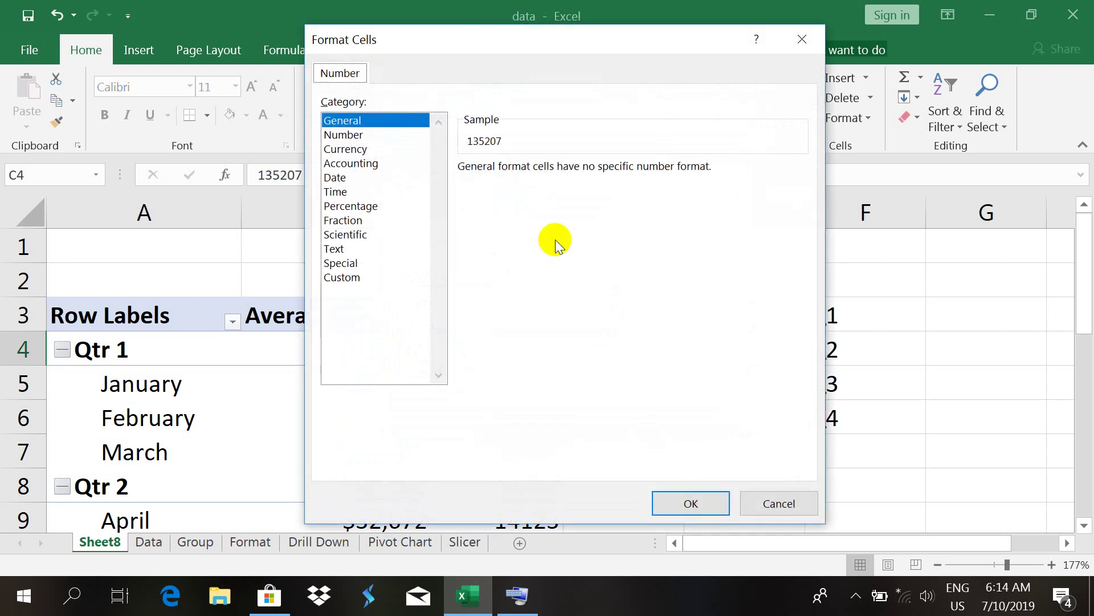
left_click(339, 150)
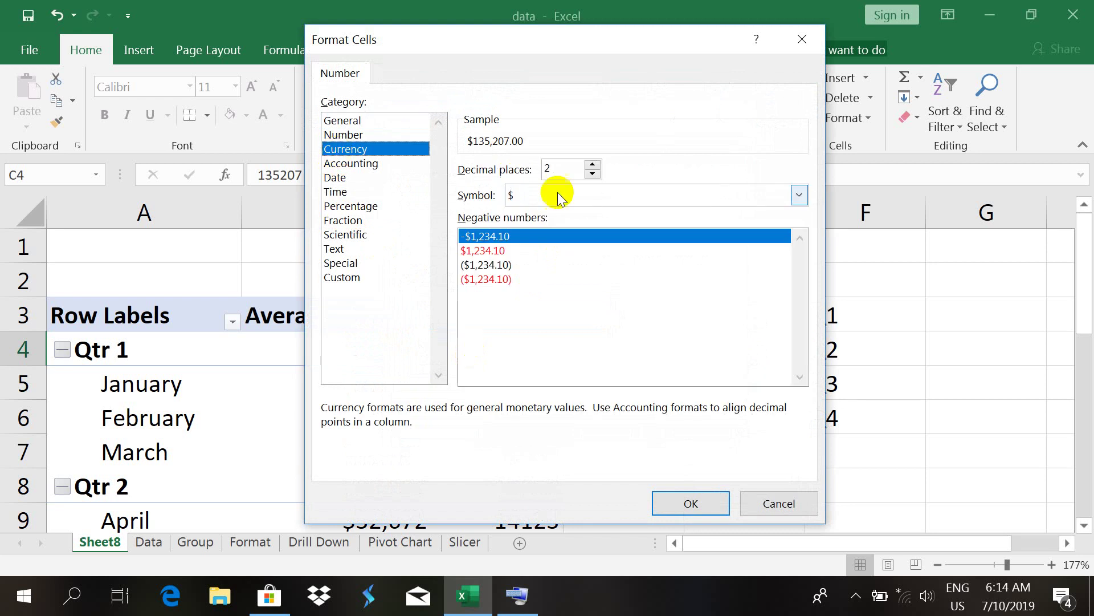
left_click(594, 175)
left_click(593, 174)
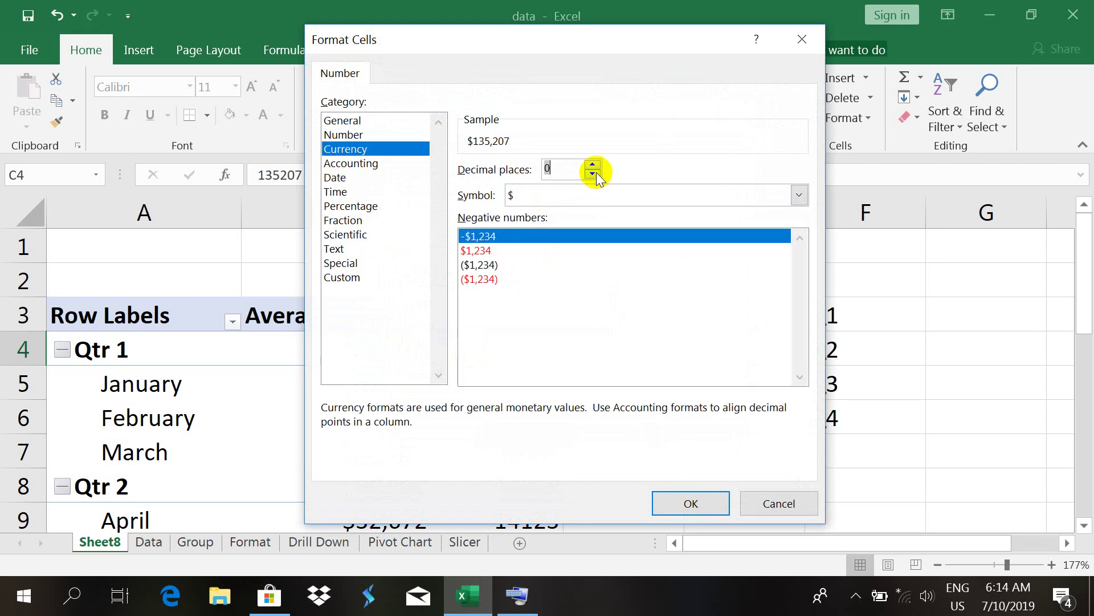
left_click(683, 496)
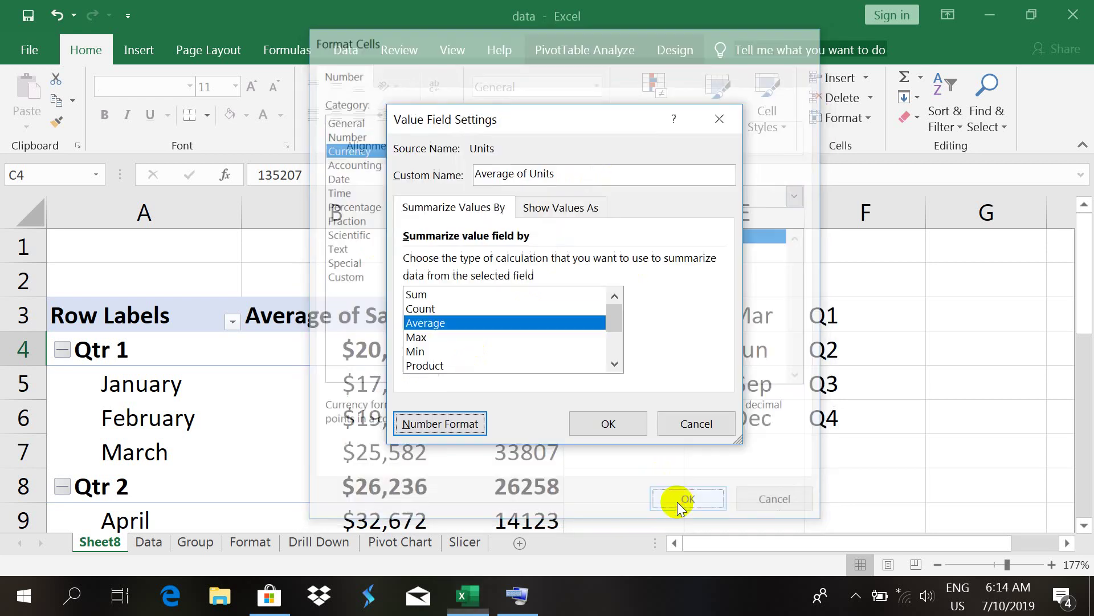
left_click(618, 421)
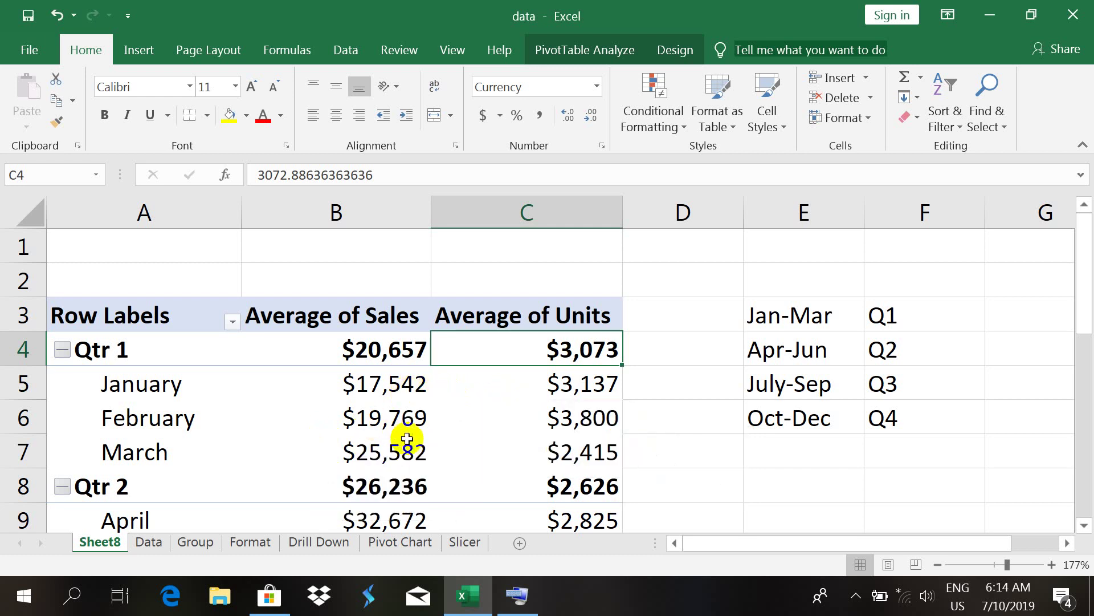
Delete the month-range and quarter notes in cells E3:F6 beside the PivotTable.
mouse_move(408, 450)
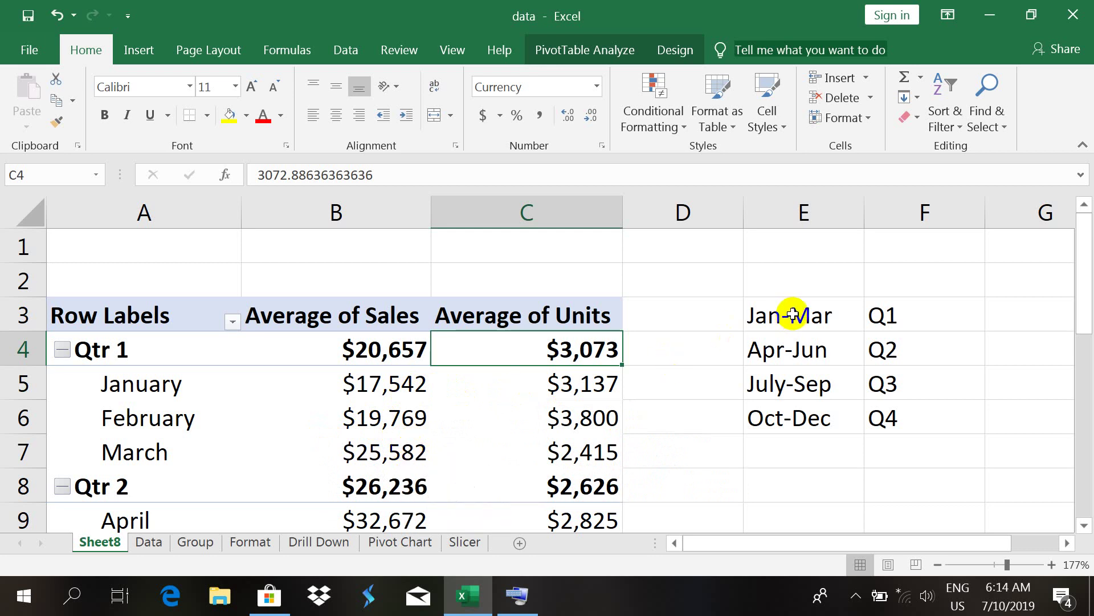
left_click_drag(794, 313, 898, 428)
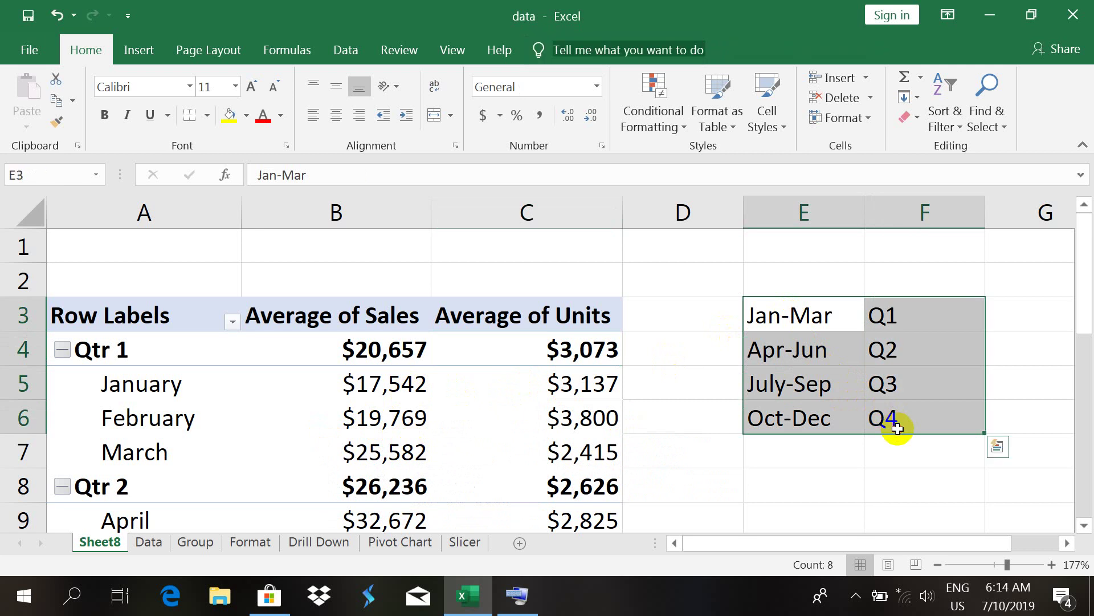
key("Delete")
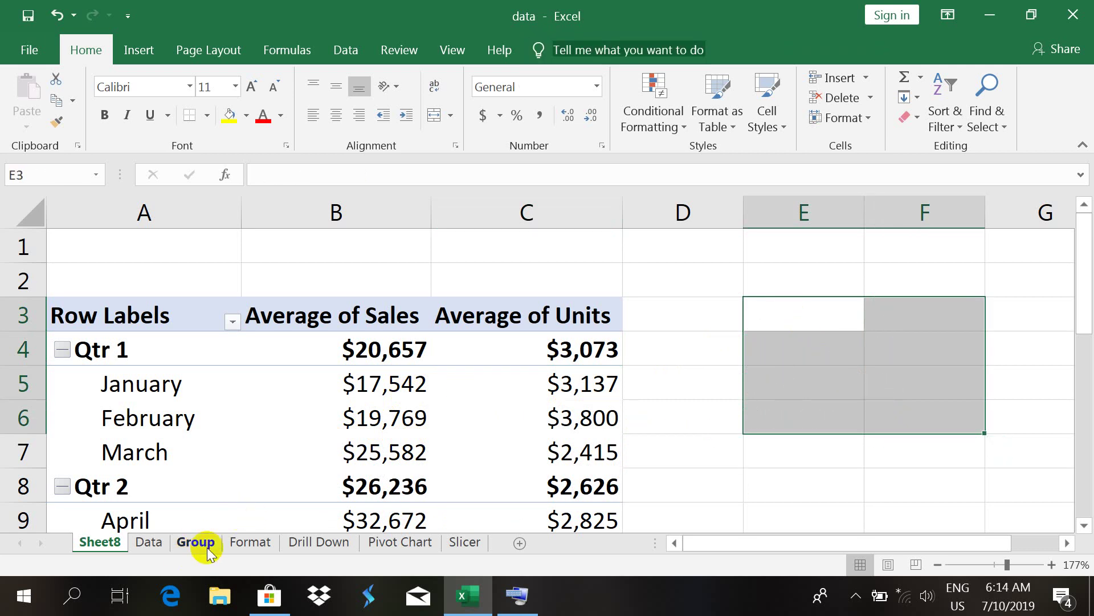
Look at the grouped Sum of Sales PivotTable on the Format sheet and select its Group1 label.
left_click(250, 542)
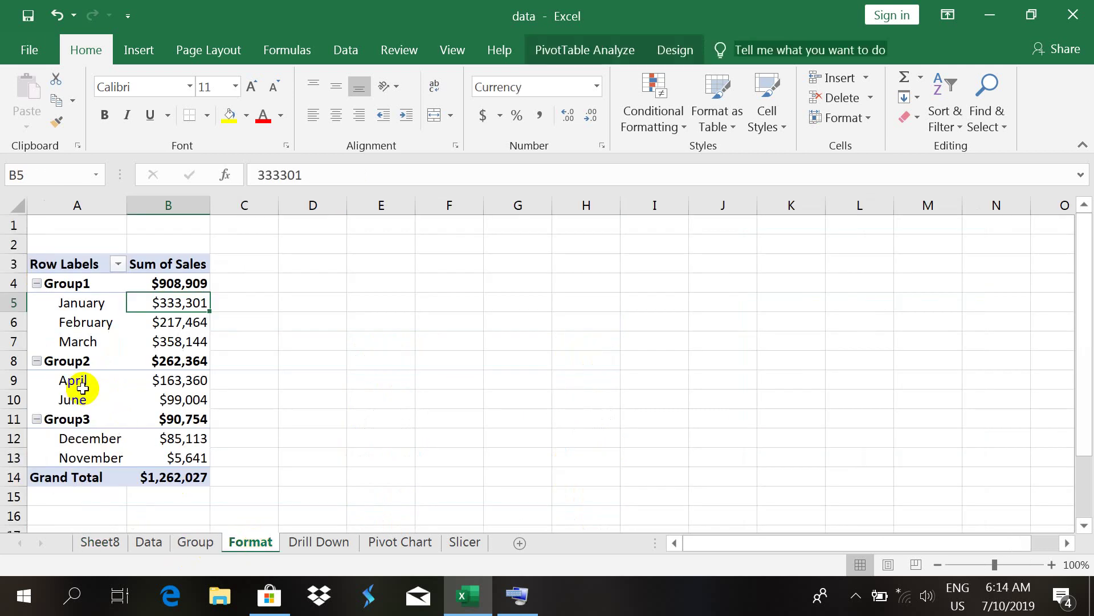
left_click(87, 286)
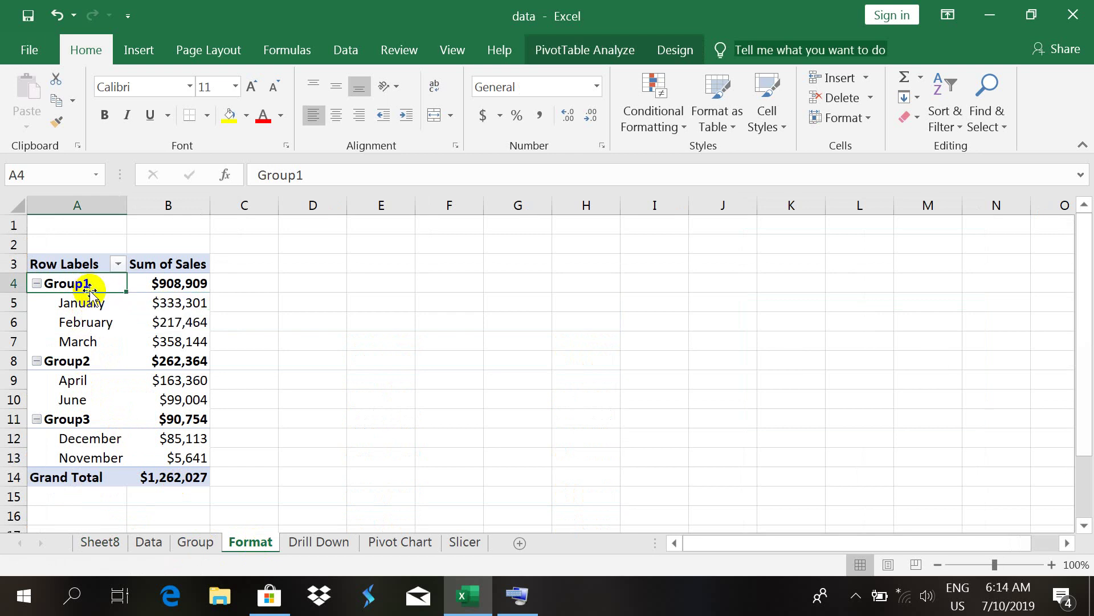
left_click(93, 289)
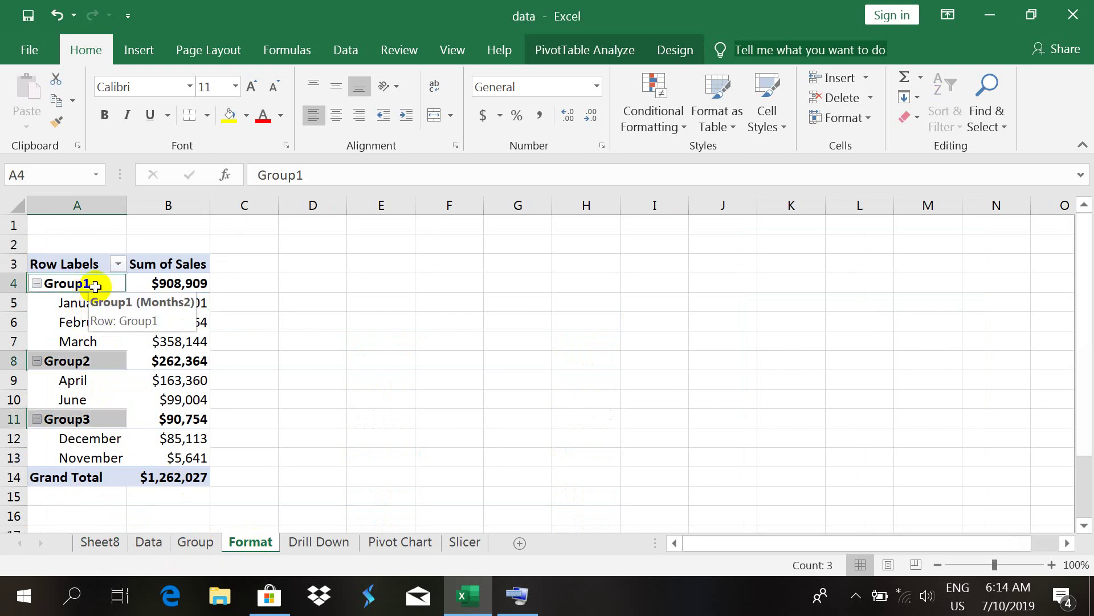
right_click(84, 300)
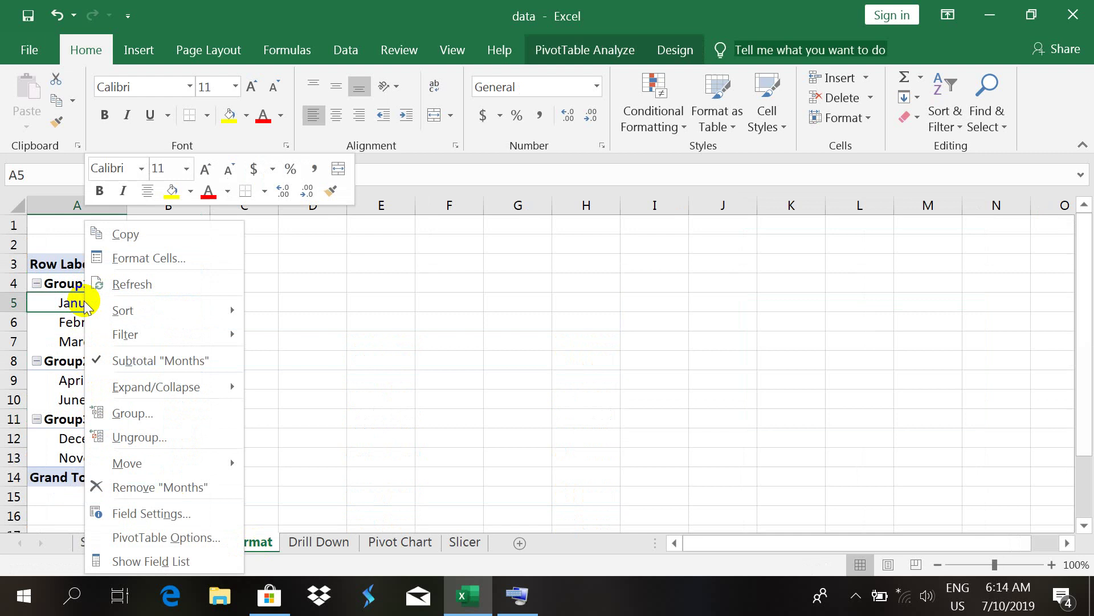
left_click(151, 433)
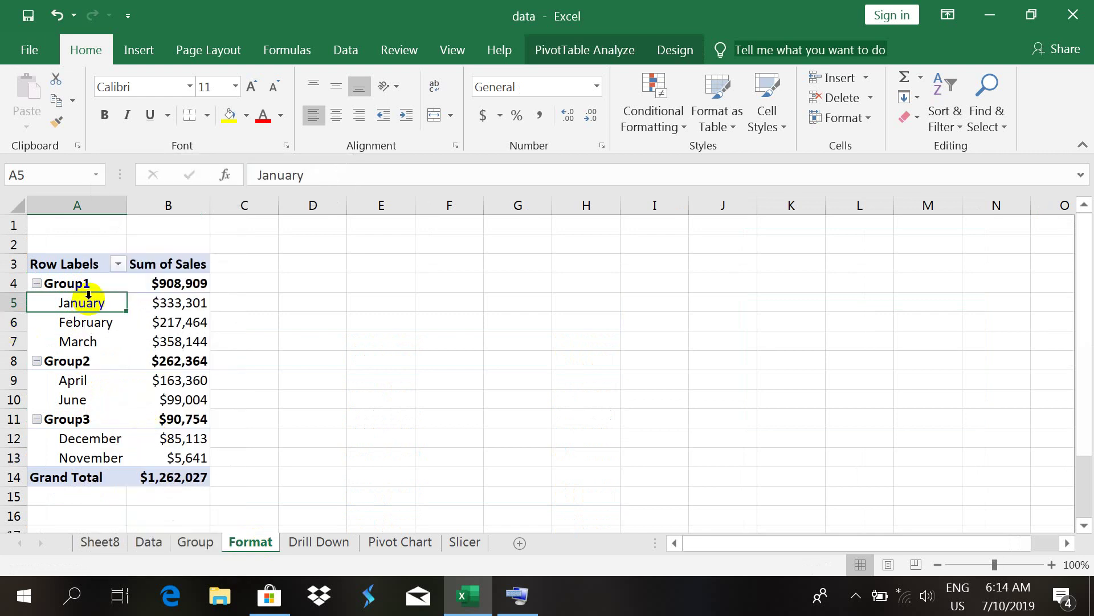
Ungroup the Group1, Group2 and Group3 row labels so the PivotTable lists only individual months.
left_click_drag(87, 288, 73, 459)
right_click(85, 382)
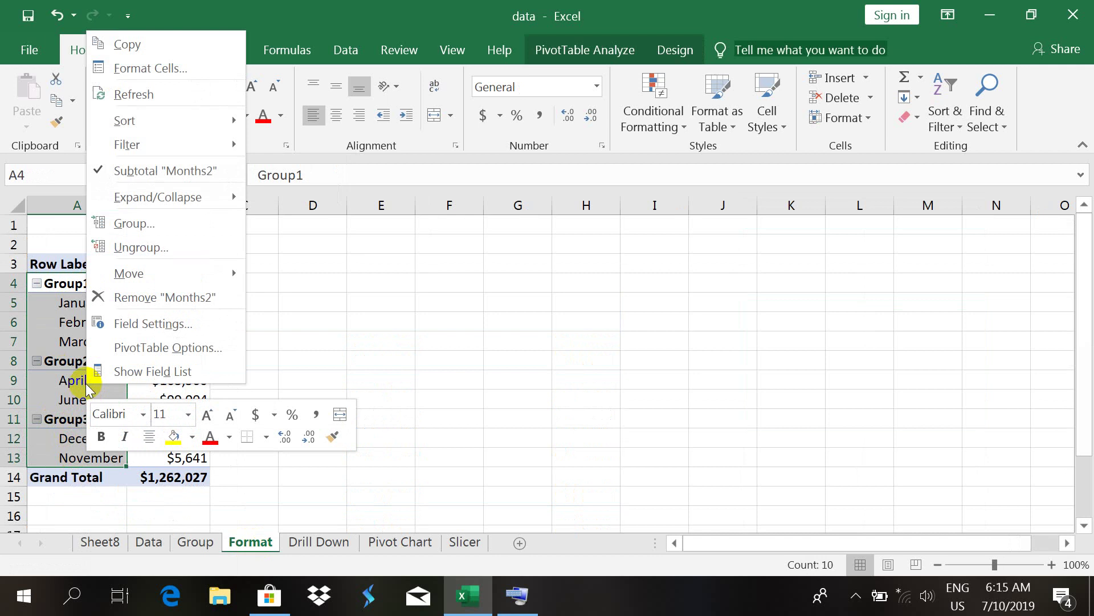
left_click(152, 257)
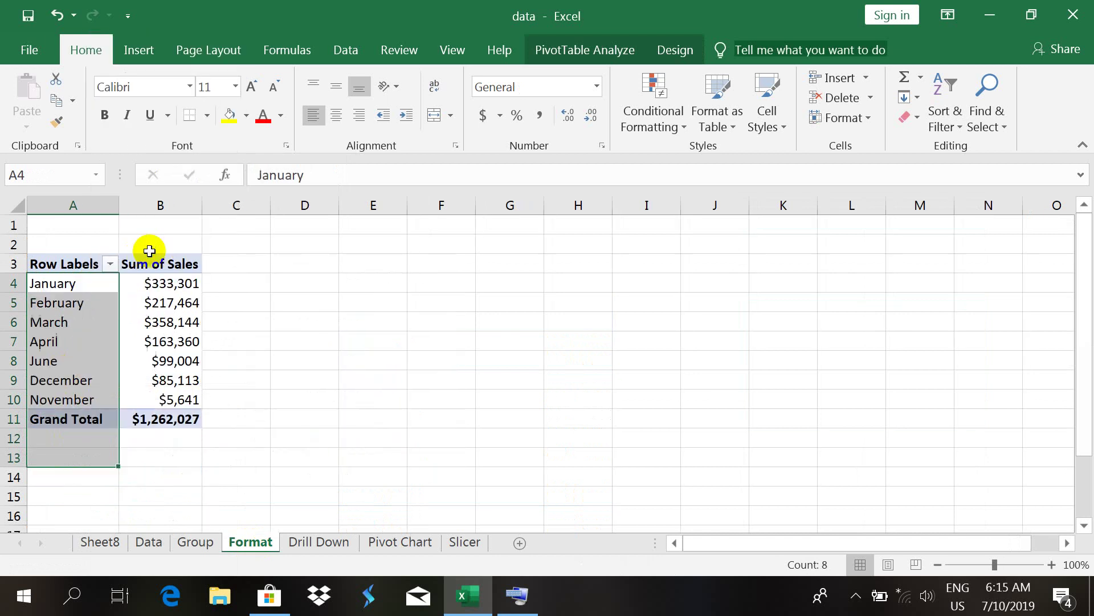
left_click(84, 294)
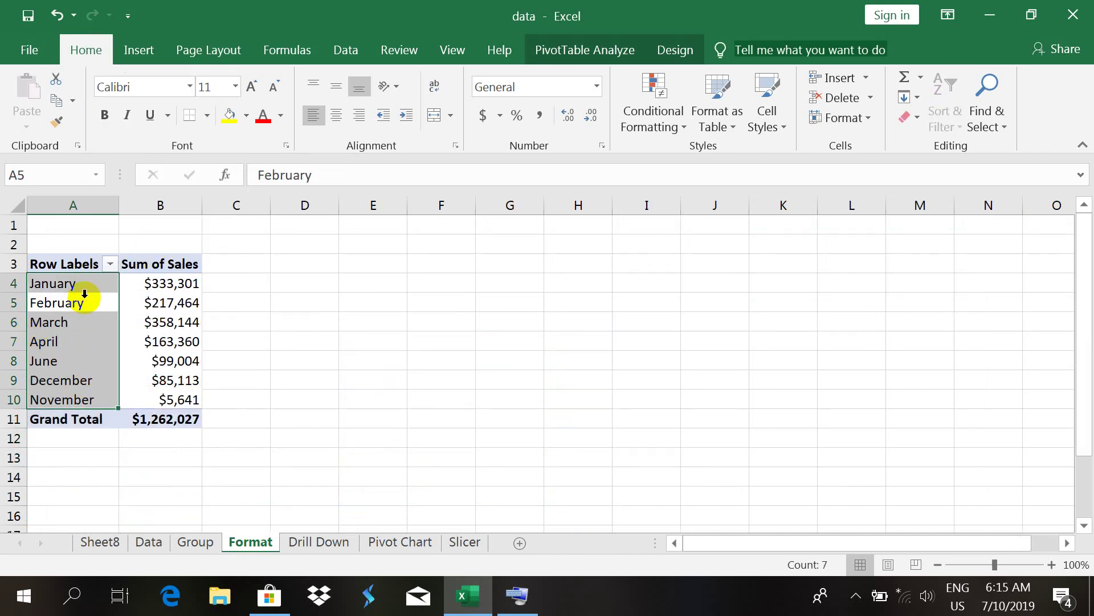
Open the value field settings of Sum of Sales and bring up the options for how its values are shown.
left_click(150, 287)
right_click(150, 288)
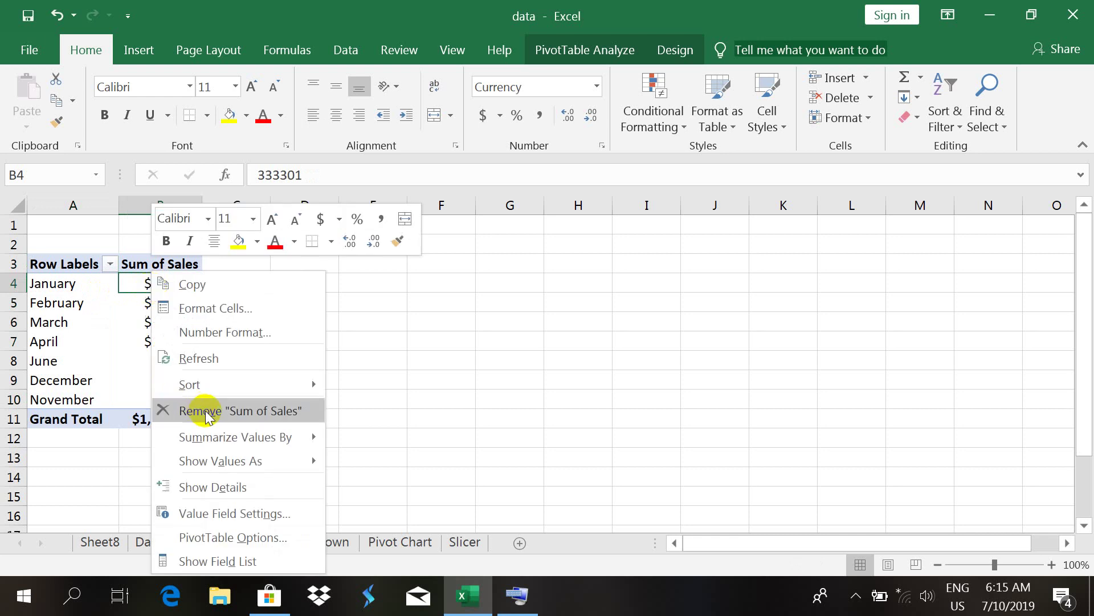
left_click(219, 515)
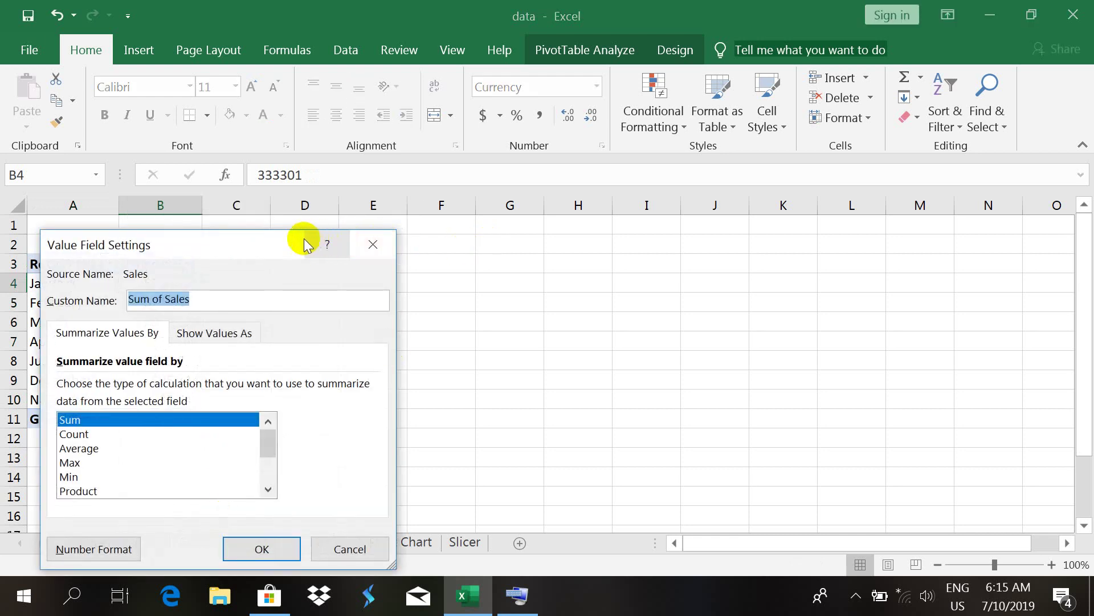
left_click_drag(288, 237, 591, 128)
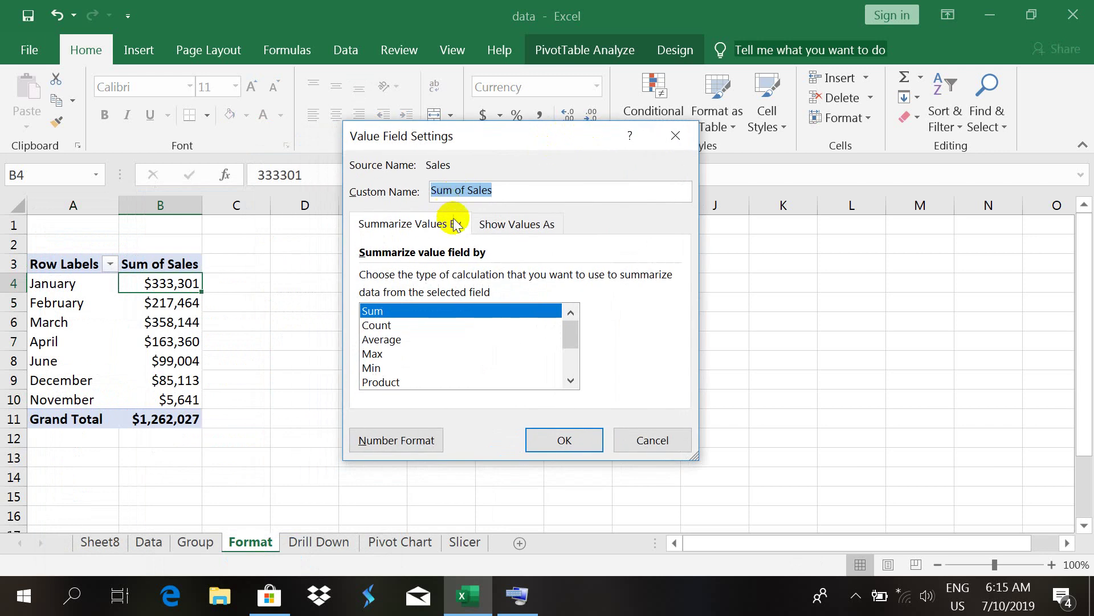
left_click(490, 223)
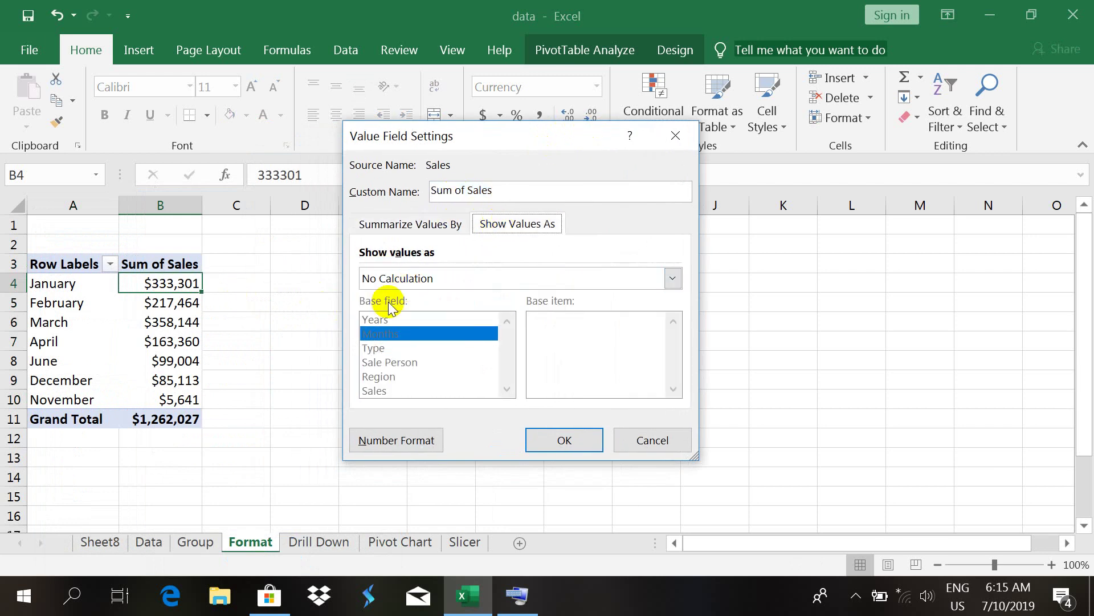
Show Sum of Sales as % Difference From with base field Months and base item (previous), and apply the settings.
left_click(454, 279)
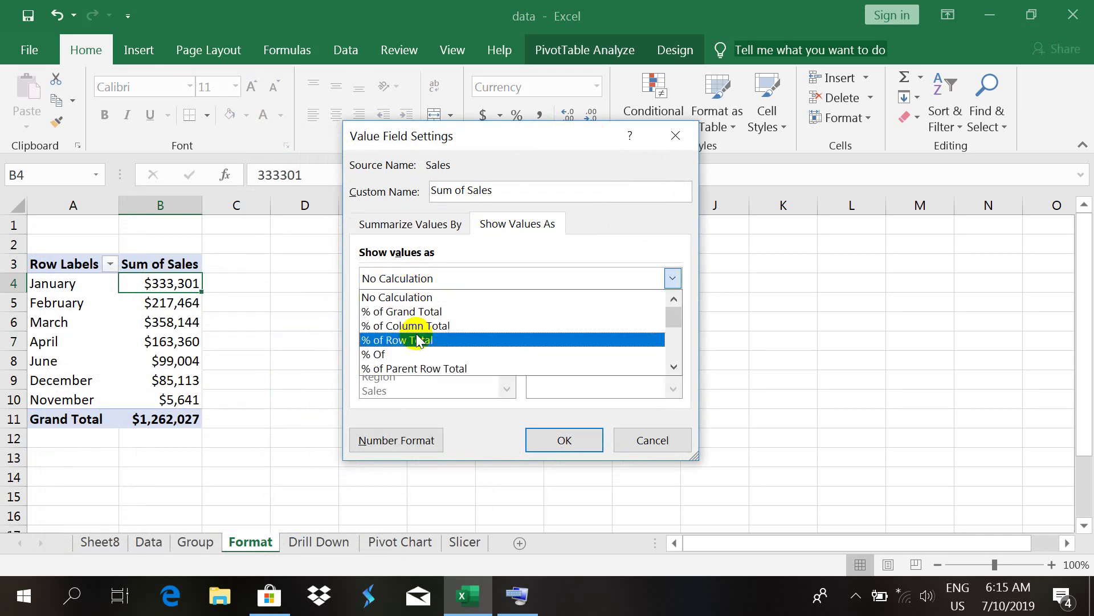
left_click(673, 367)
left_click(673, 368)
left_click(673, 368)
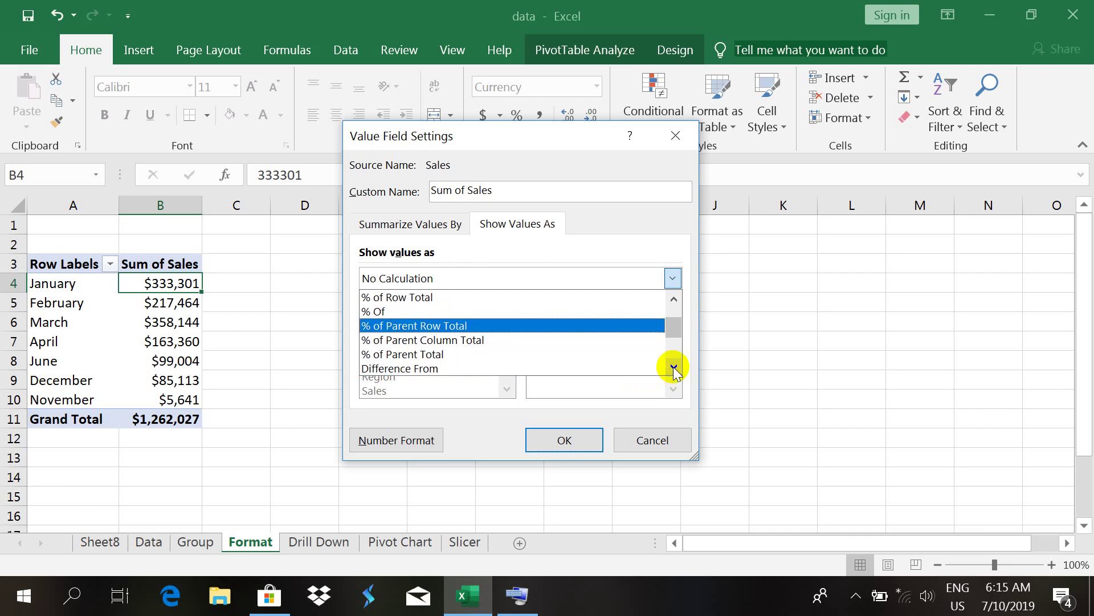
left_click(674, 368)
left_click(673, 367)
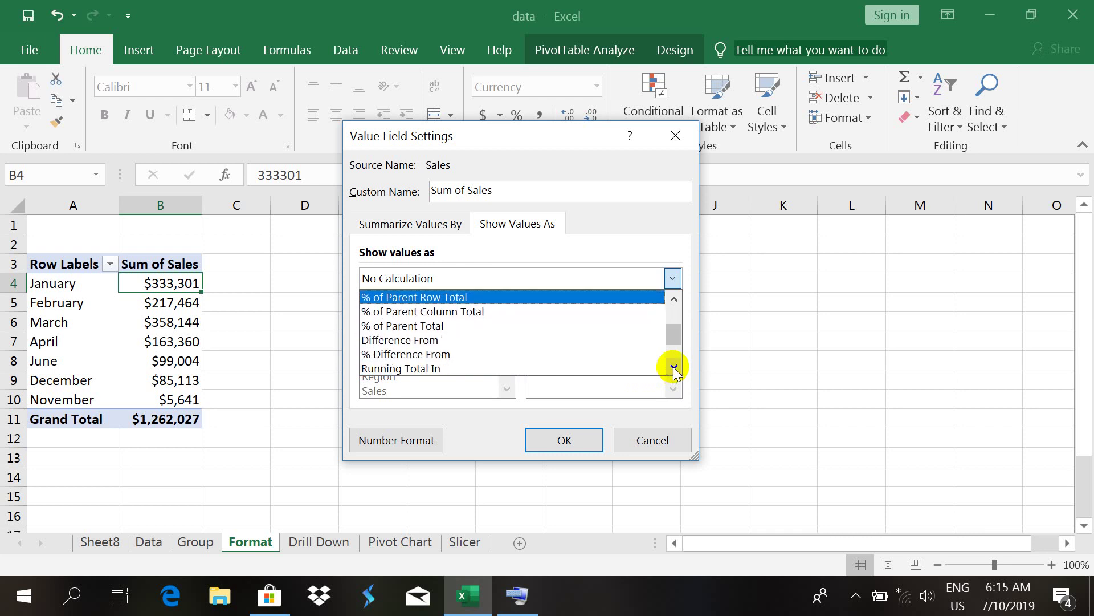
left_click(419, 355)
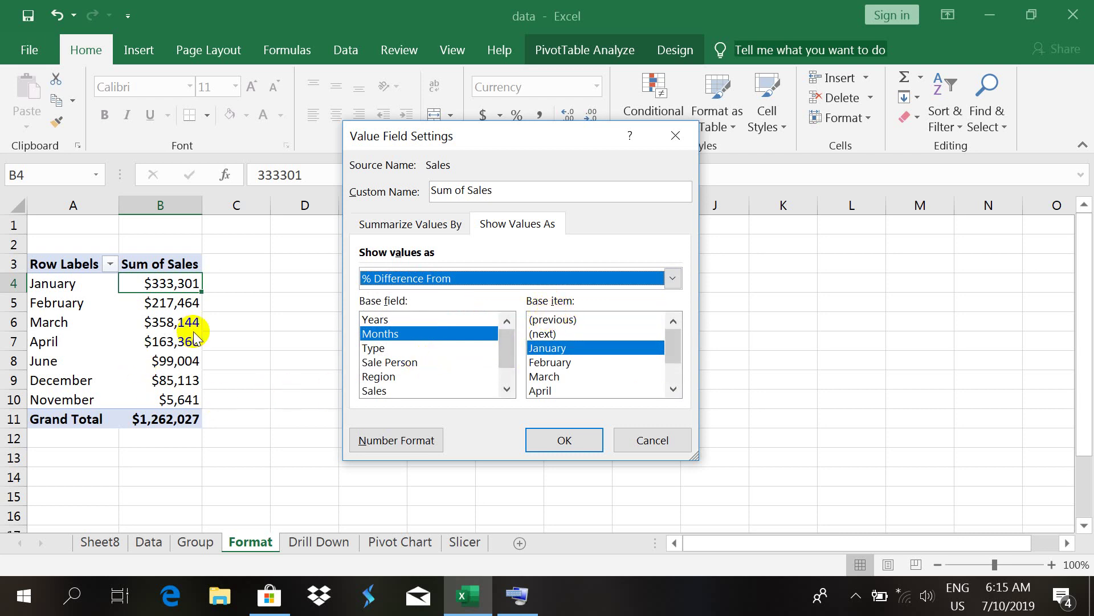
left_click(553, 320)
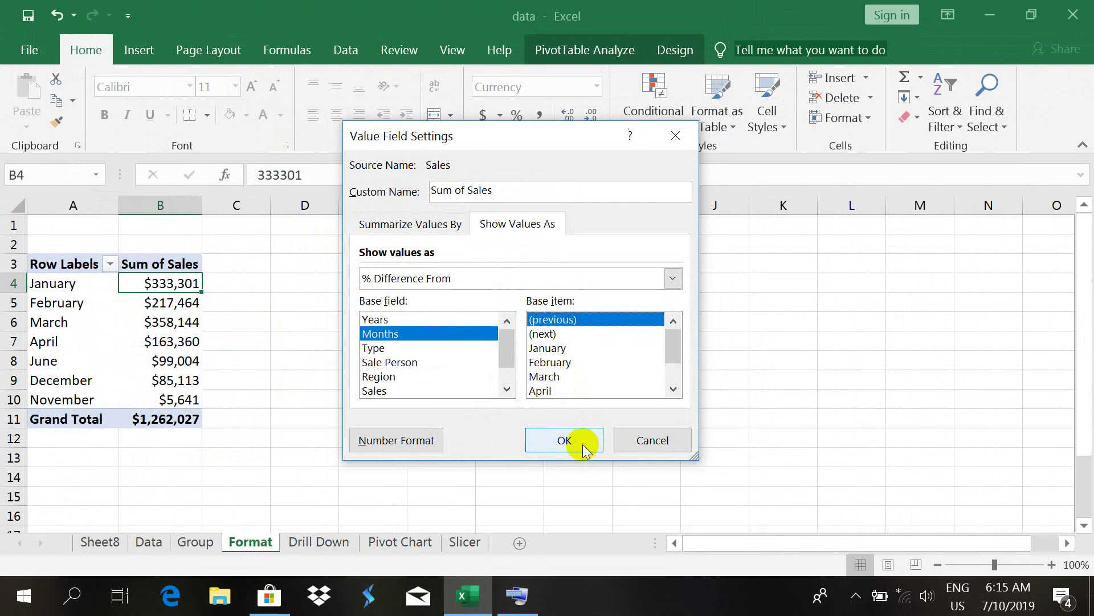
left_click(611, 570)
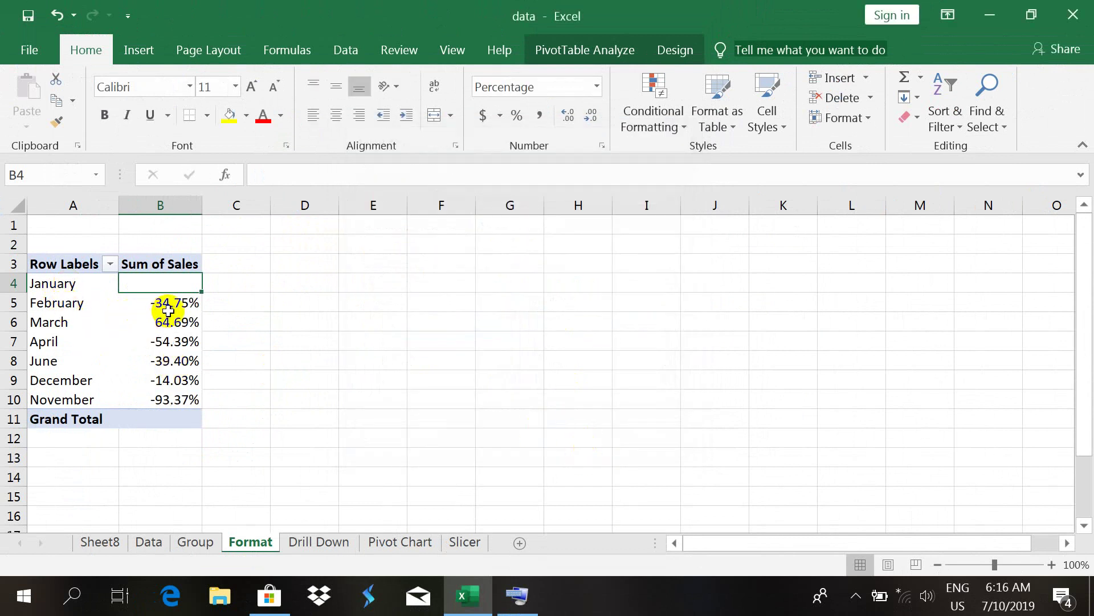
Examine the percentage differences for February through June, and look at the sales-by-person PivotTable on the Drill Down sheet.
left_click(170, 305)
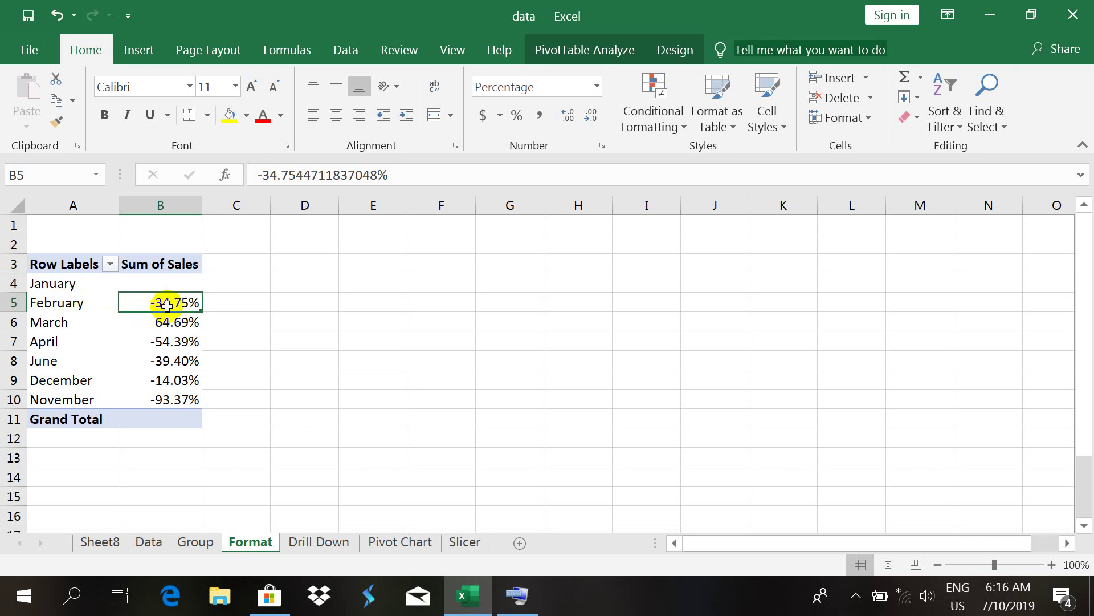
left_click(170, 329)
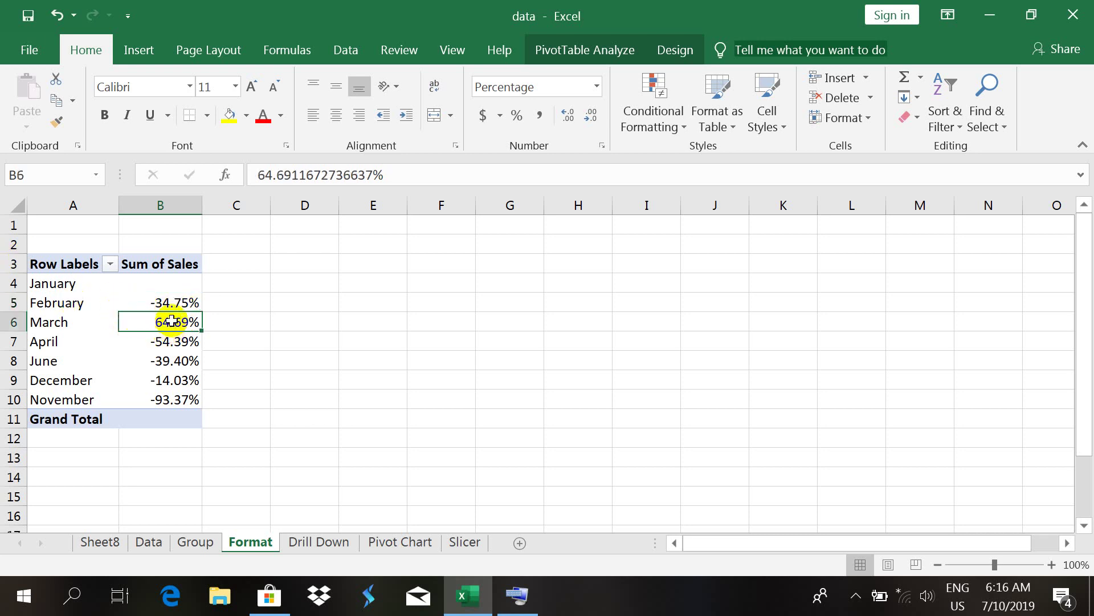
left_click(159, 345)
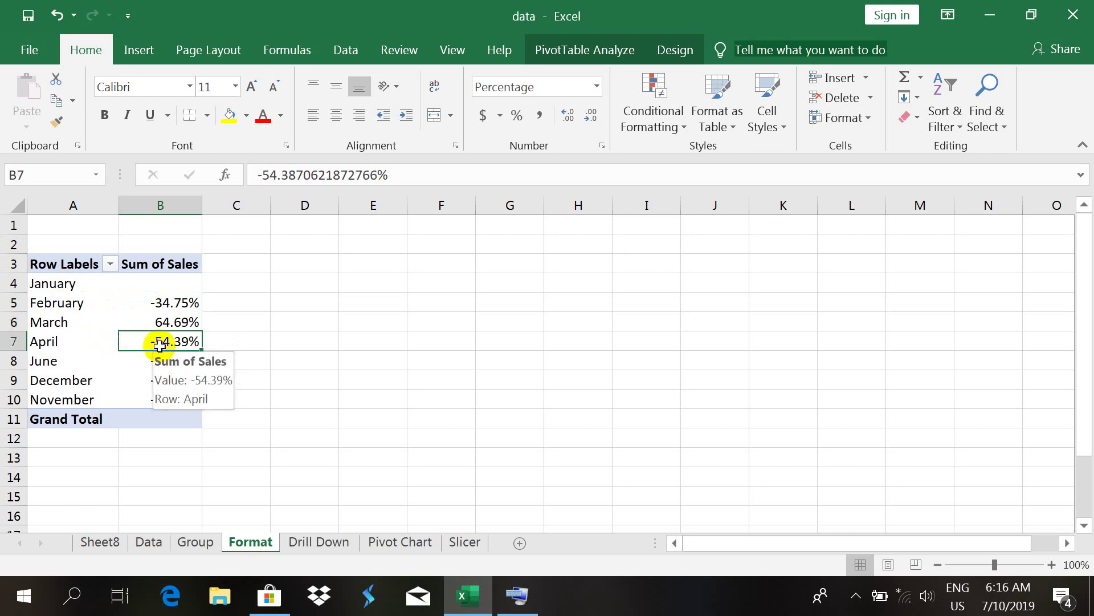
left_click(158, 365)
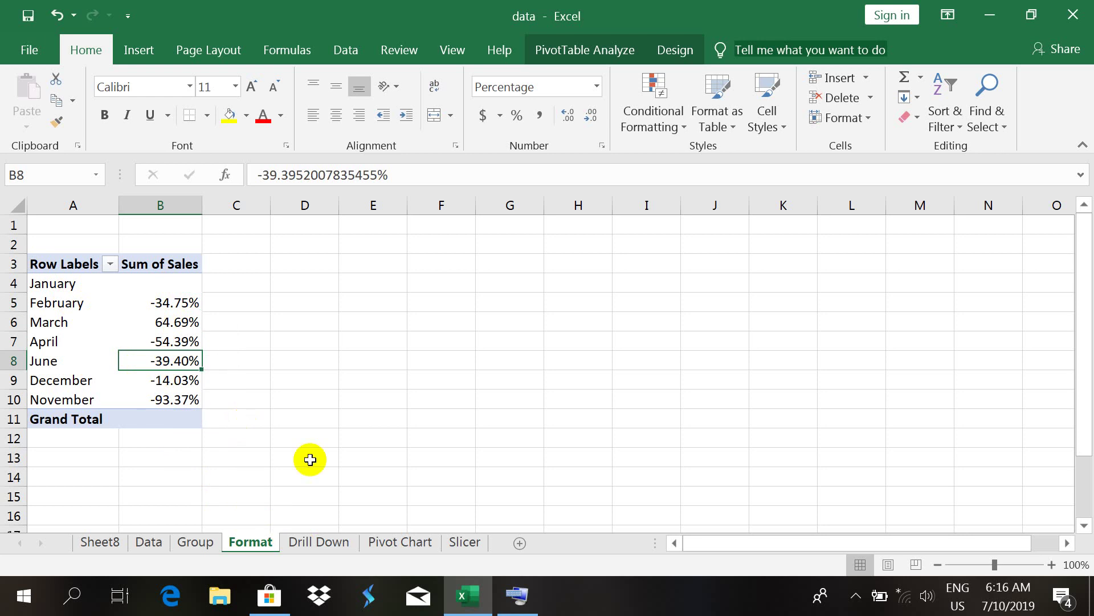
left_click(328, 547)
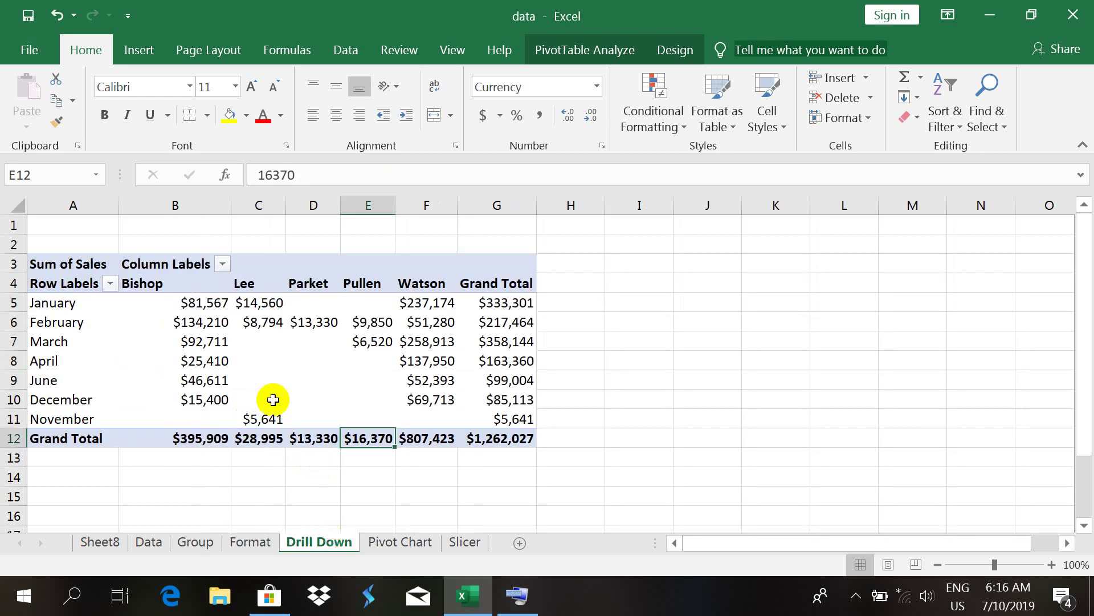
mouse_move(368, 323)
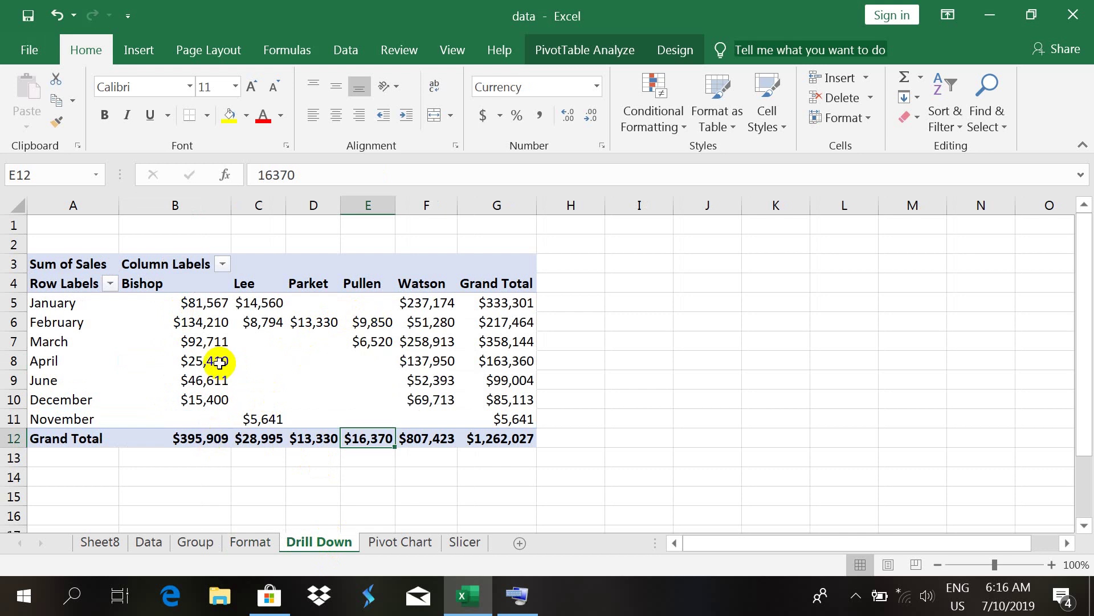
mouse_move(211, 362)
Return to the Format sheet and set Sum of Sales to be shown with No Calculation, applying the field settings.
left_click(252, 542)
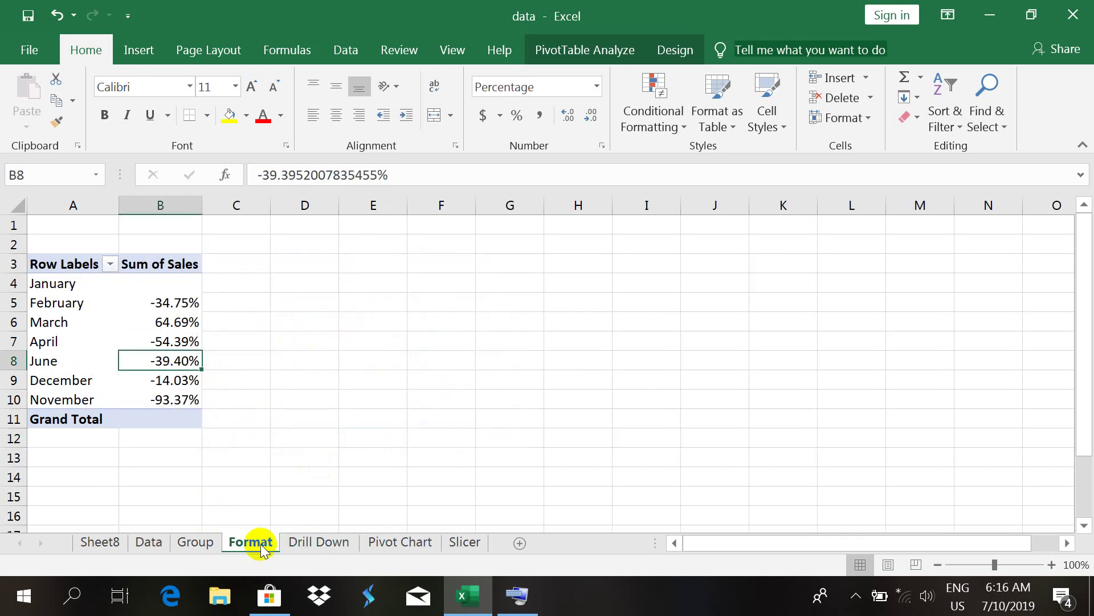
right_click(145, 321)
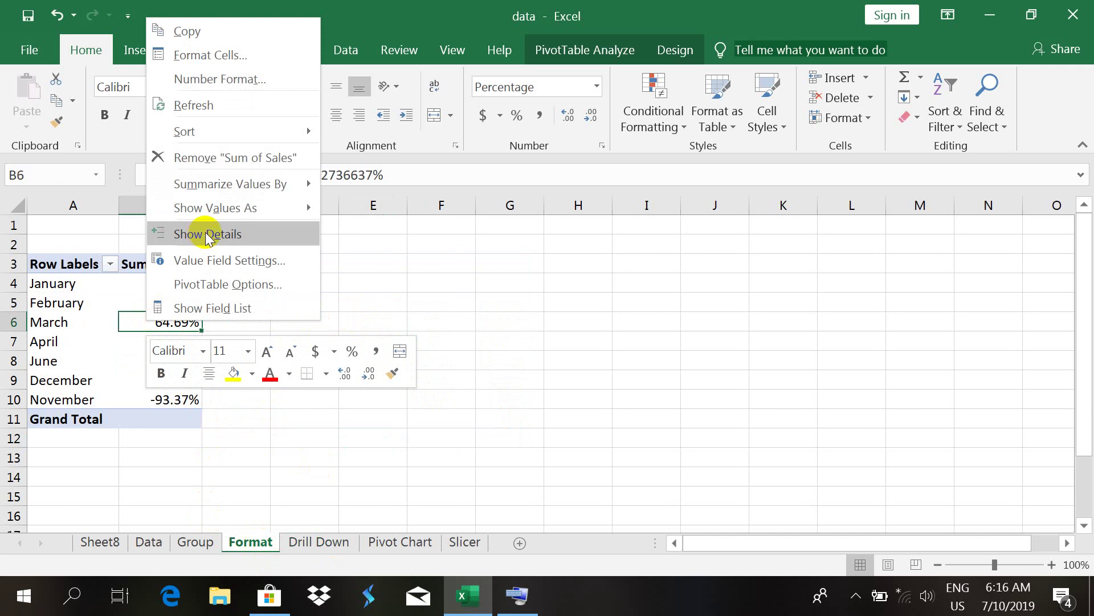
left_click(200, 260)
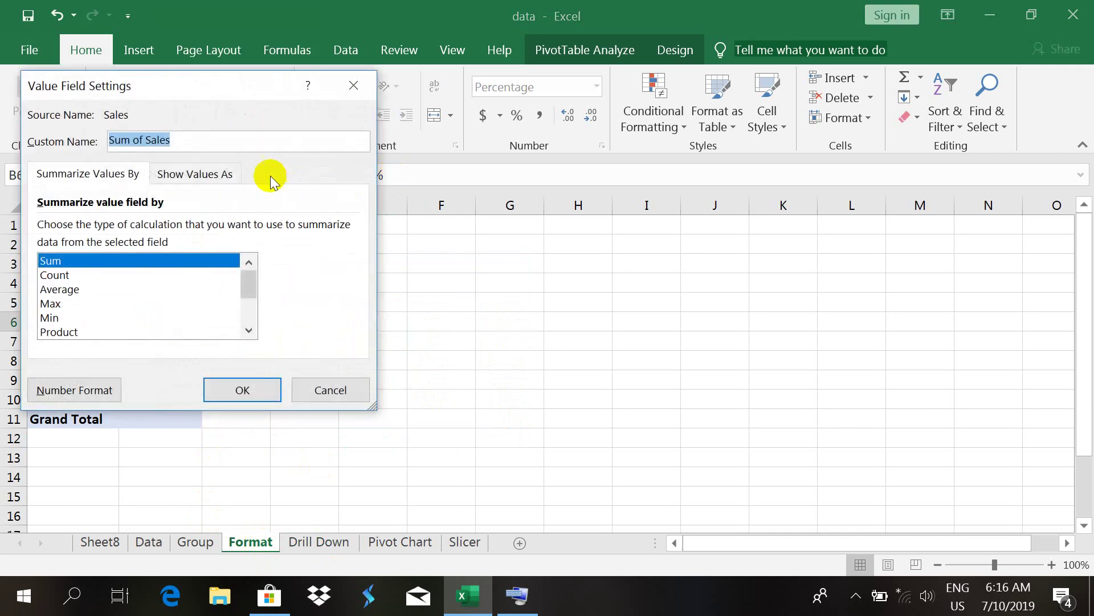
left_click(222, 175)
left_click(190, 227)
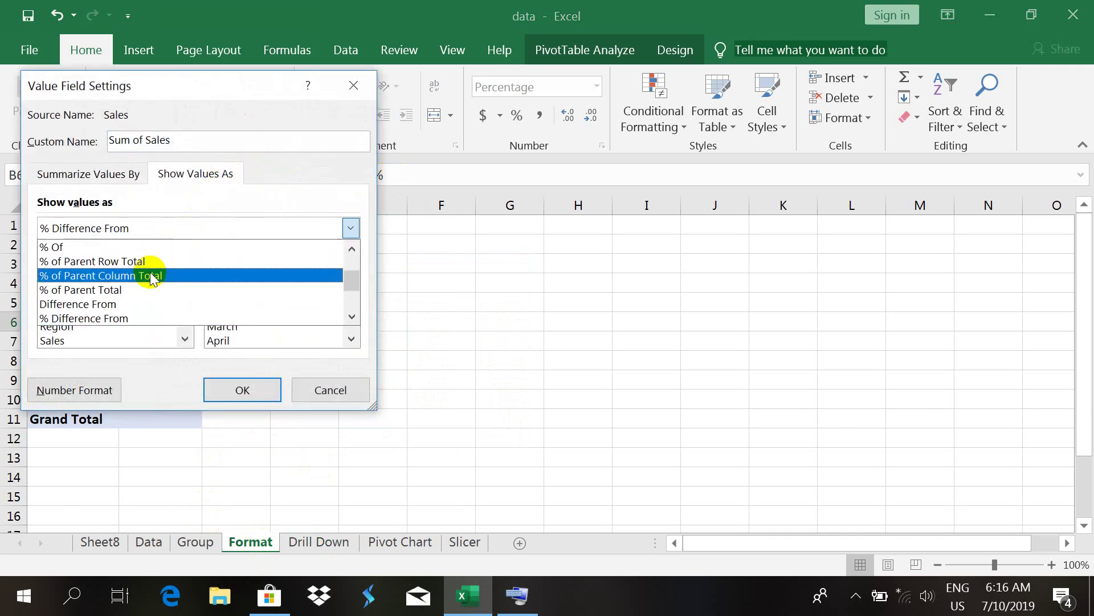
left_click_drag(349, 284, 353, 231)
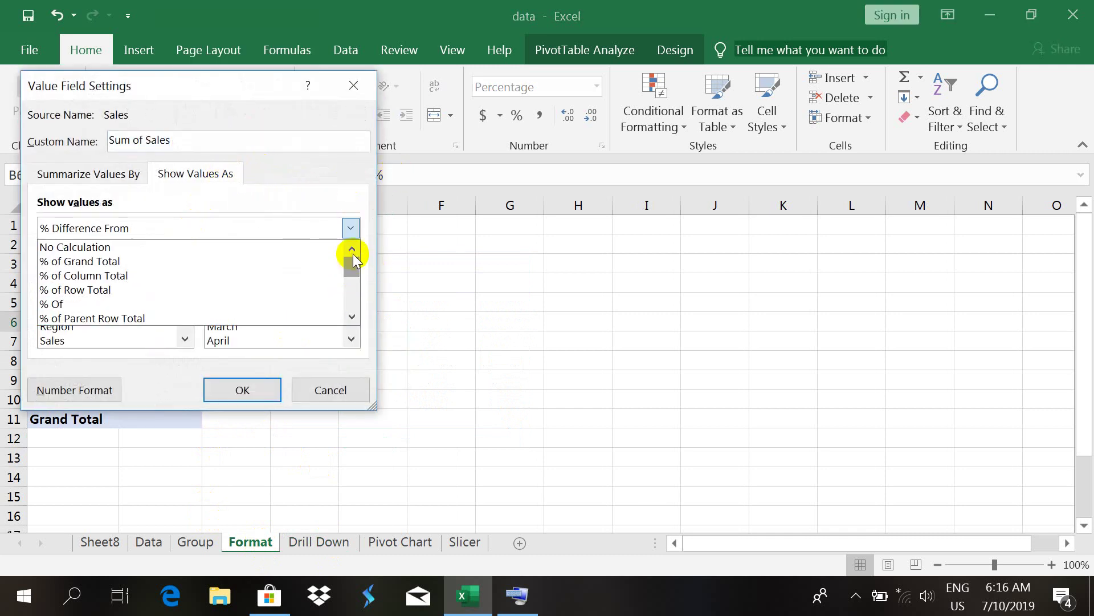
left_click(285, 251)
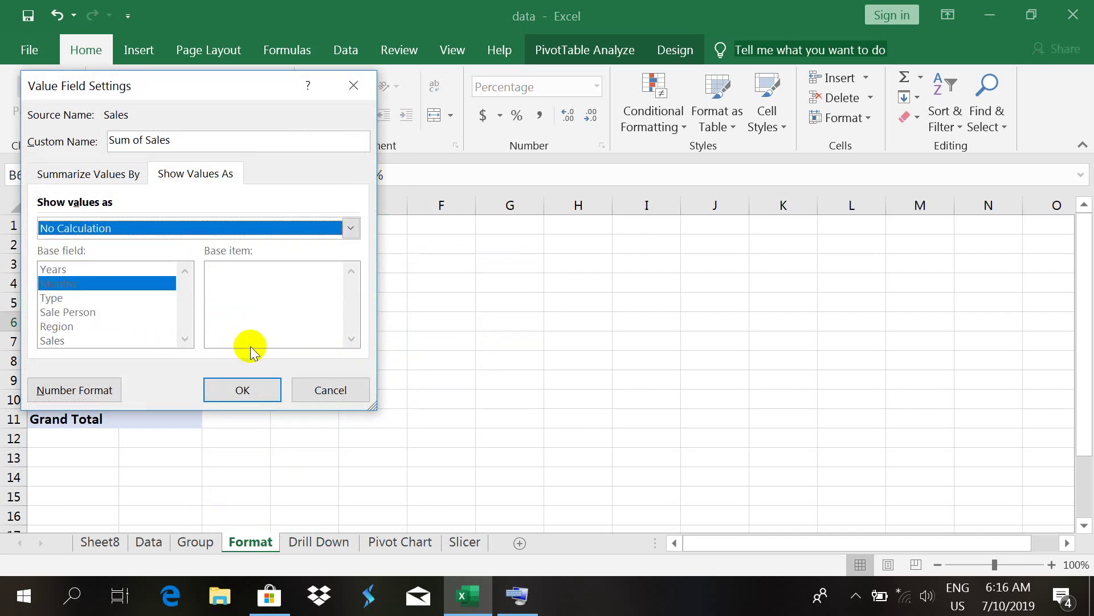
left_click(231, 390)
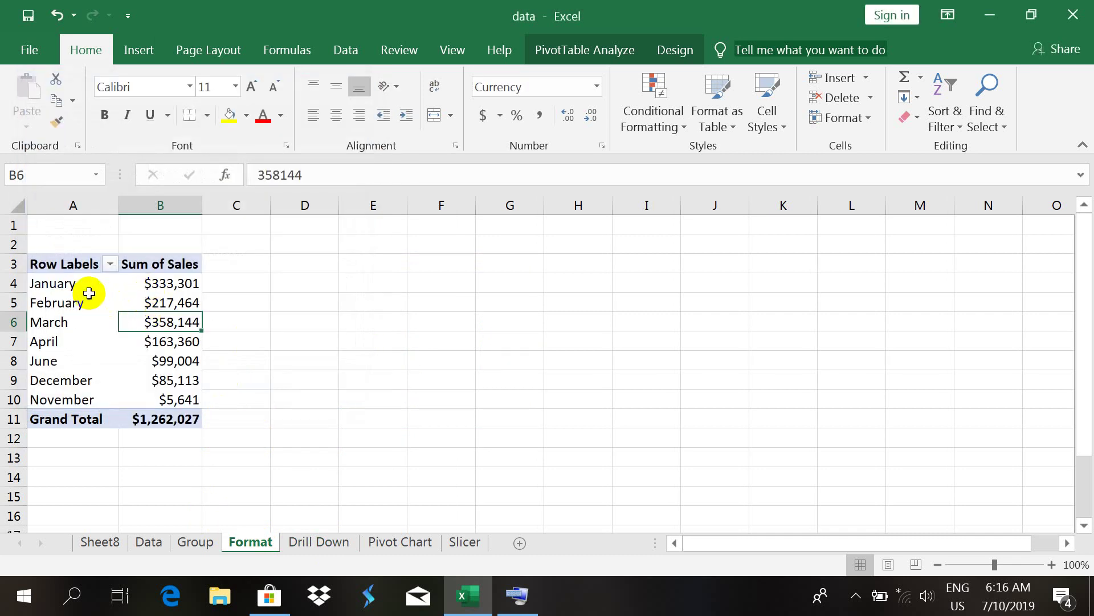
Display the PivotTable field list for the Format sheet's PivotTable, move it aside, and bring the Type, Sale Person and Region fields into view.
left_click(720, 50)
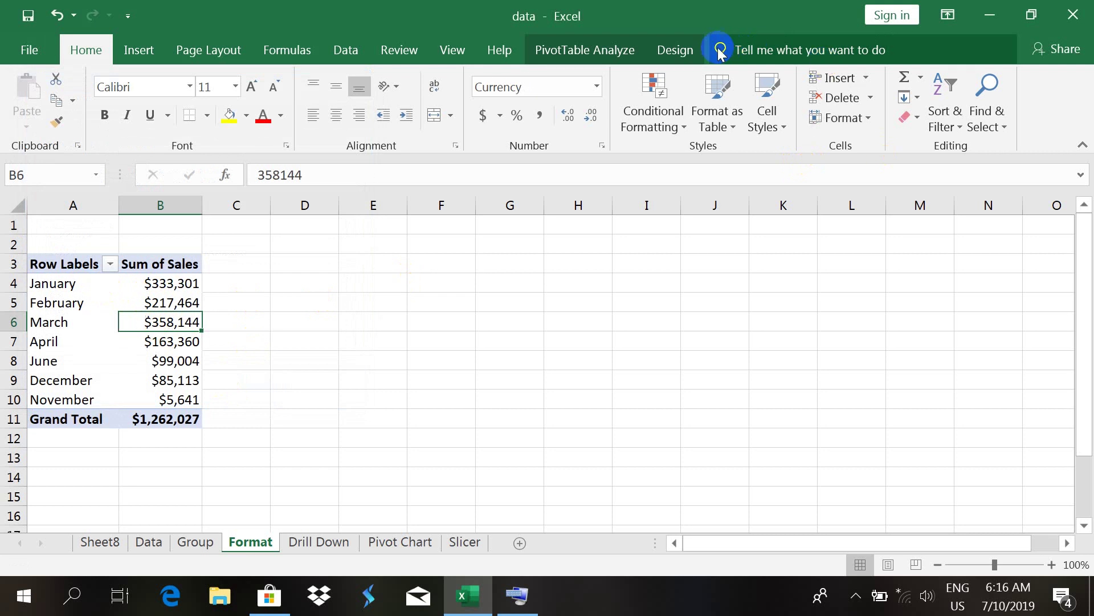
left_click(583, 49)
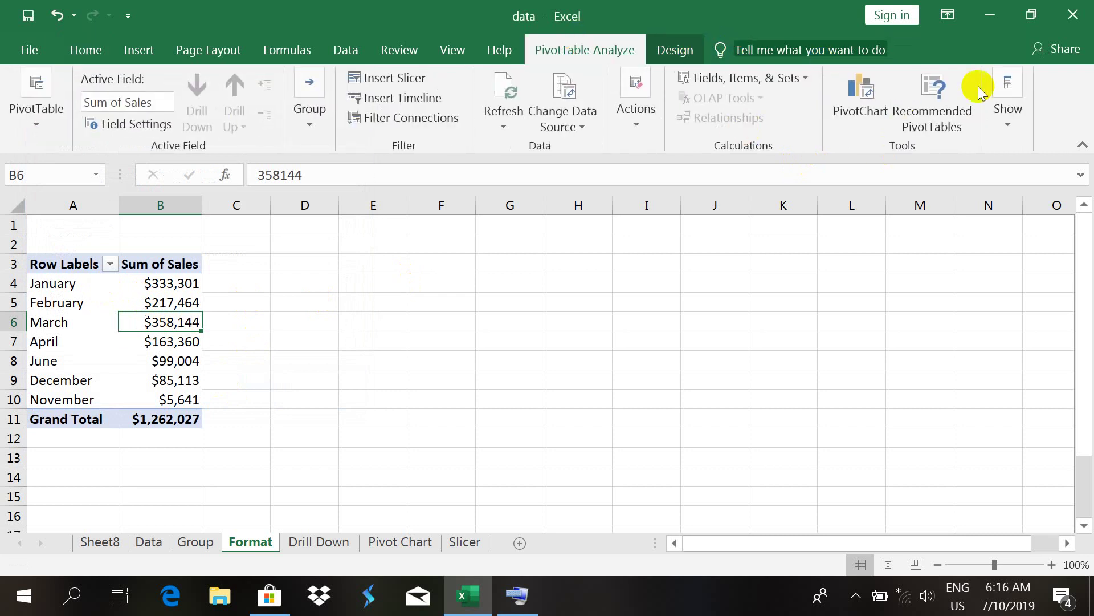
left_click(1005, 106)
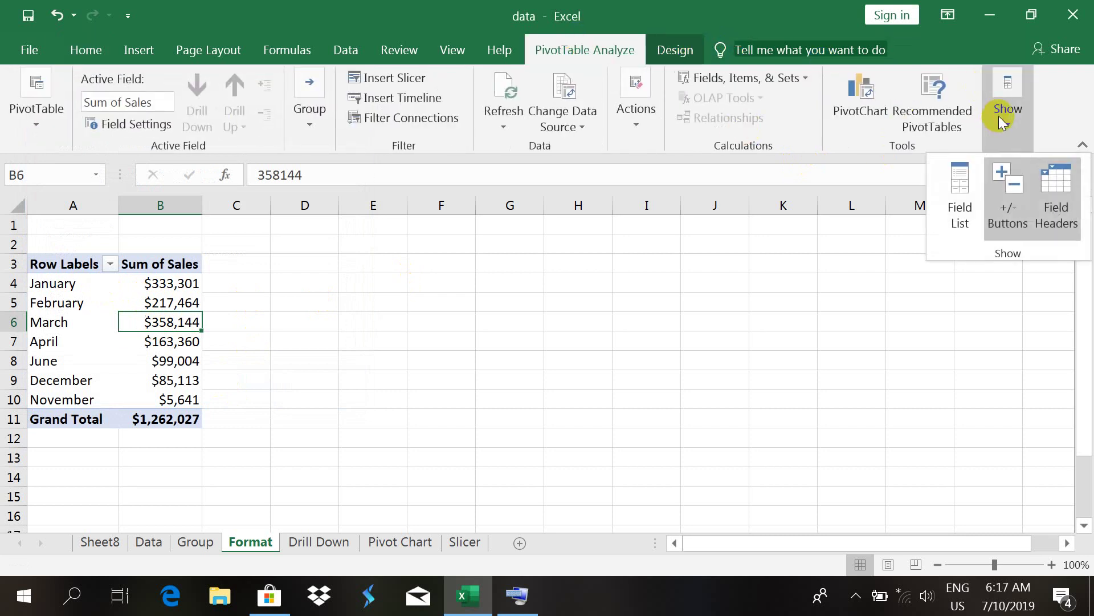
left_click(962, 204)
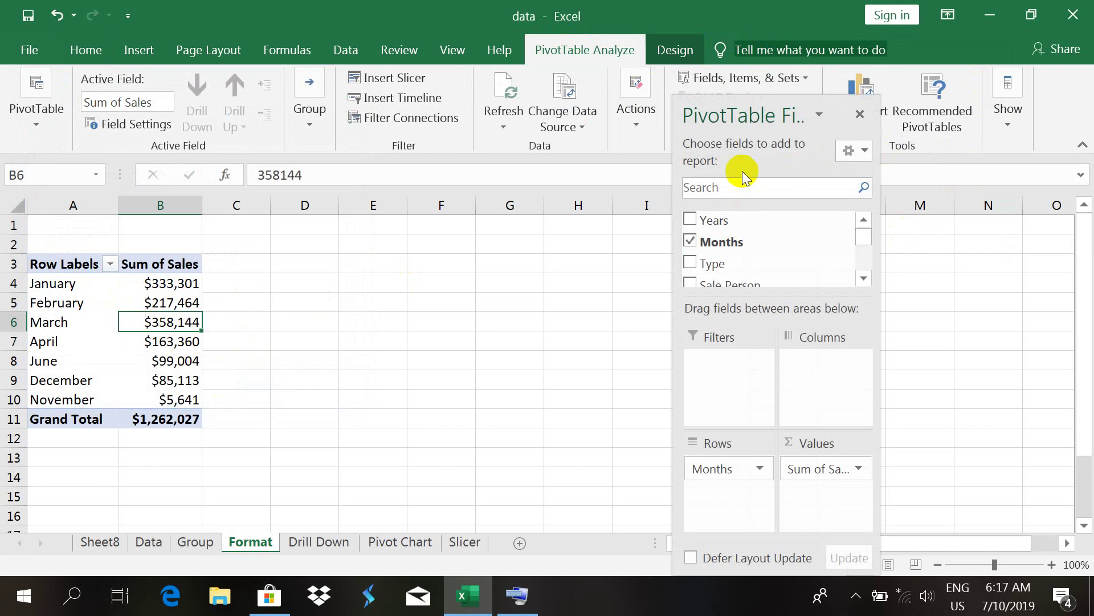
left_click_drag(741, 116, 929, 64)
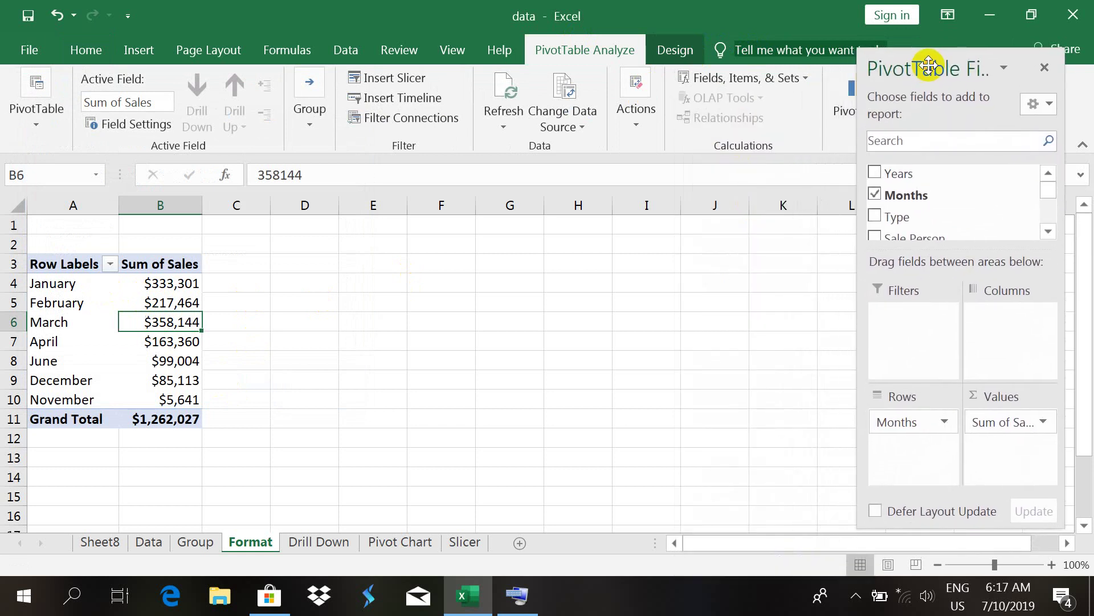
left_click(1047, 231)
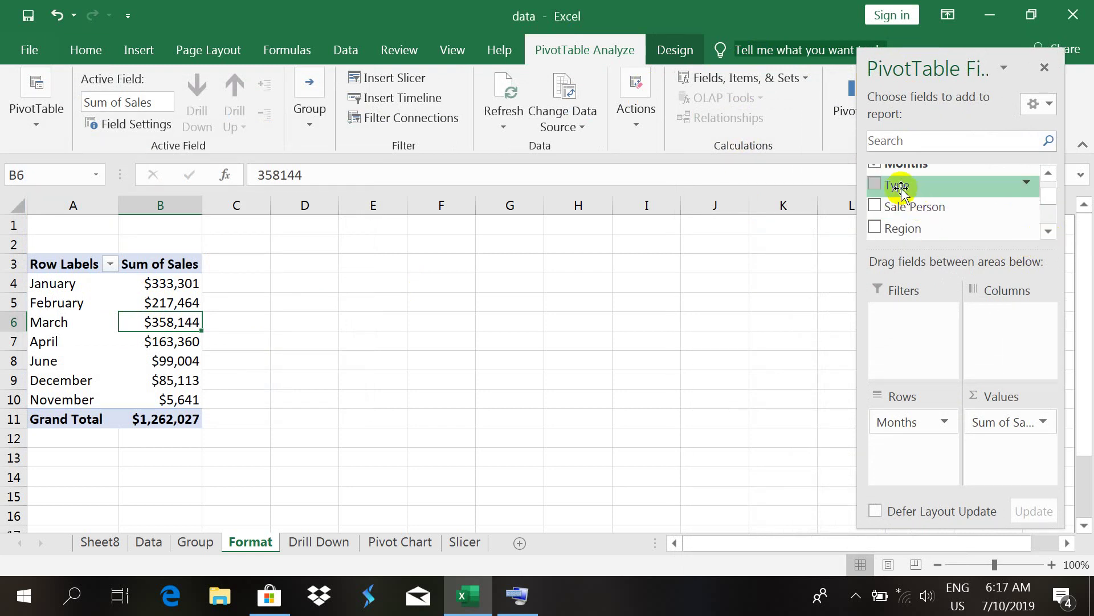
Place the Type field in the PivotTable's Columns area and look over the Frozen-Yogurt and Ice-Cream columns.
left_click_drag(901, 191, 1010, 341)
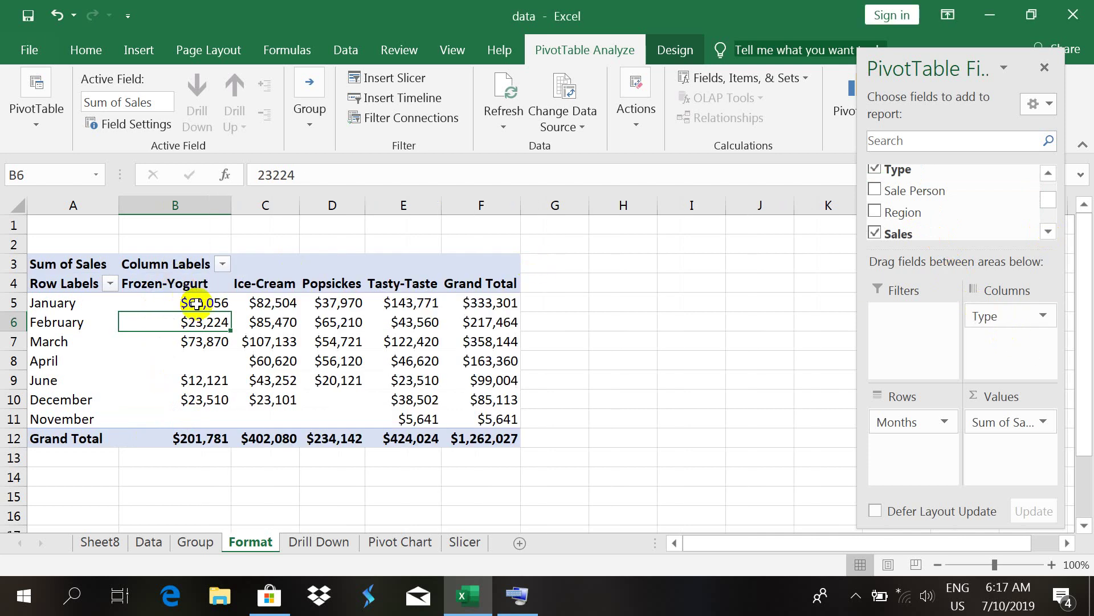
left_click(171, 285)
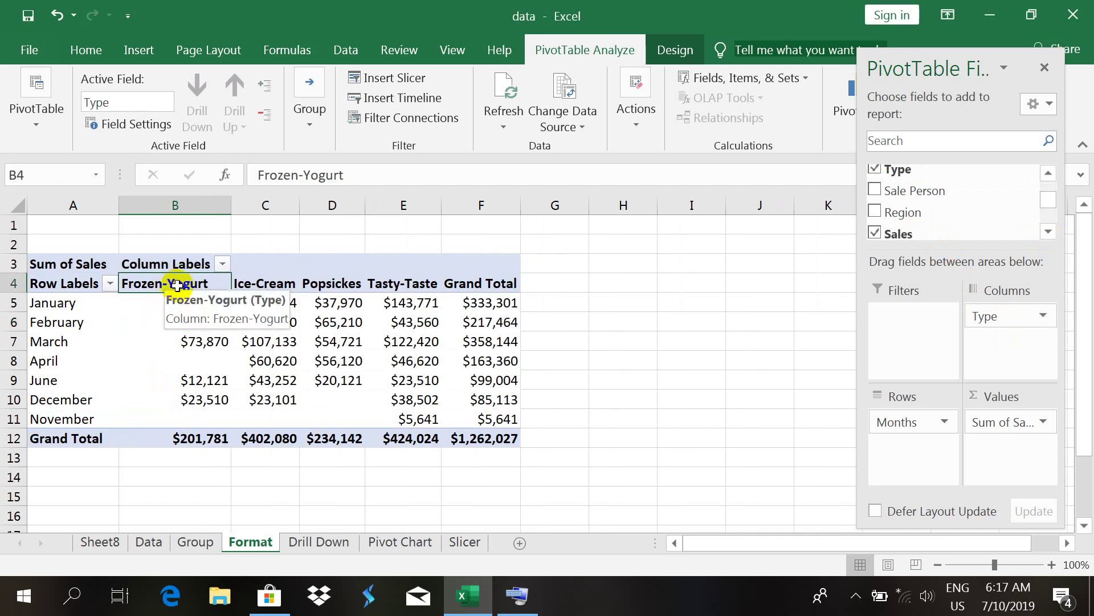
left_click(275, 285)
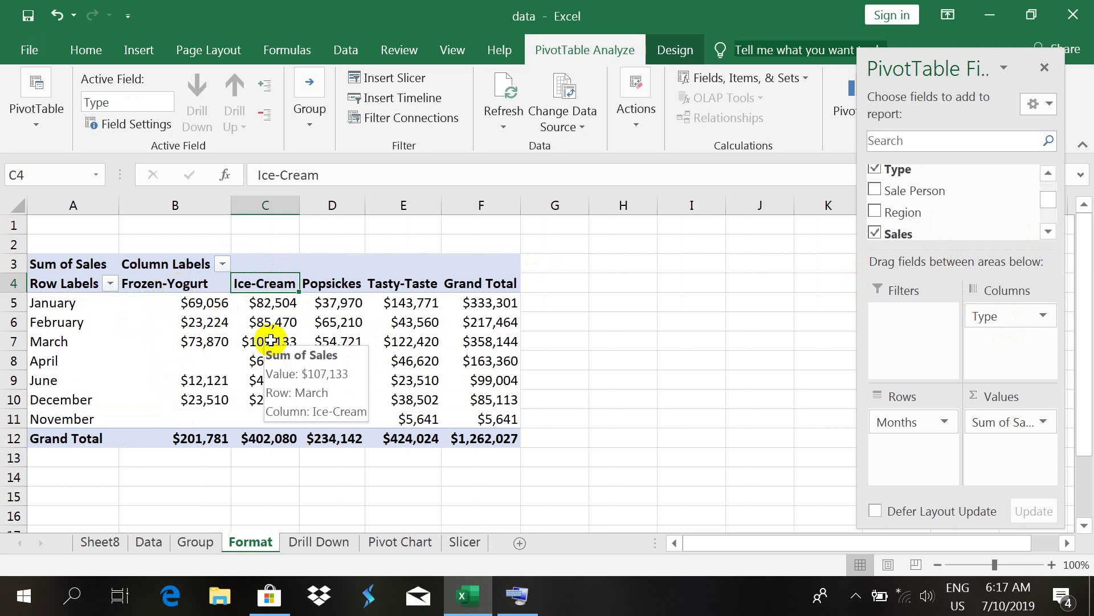
mouse_move(193, 312)
mouse_move(189, 293)
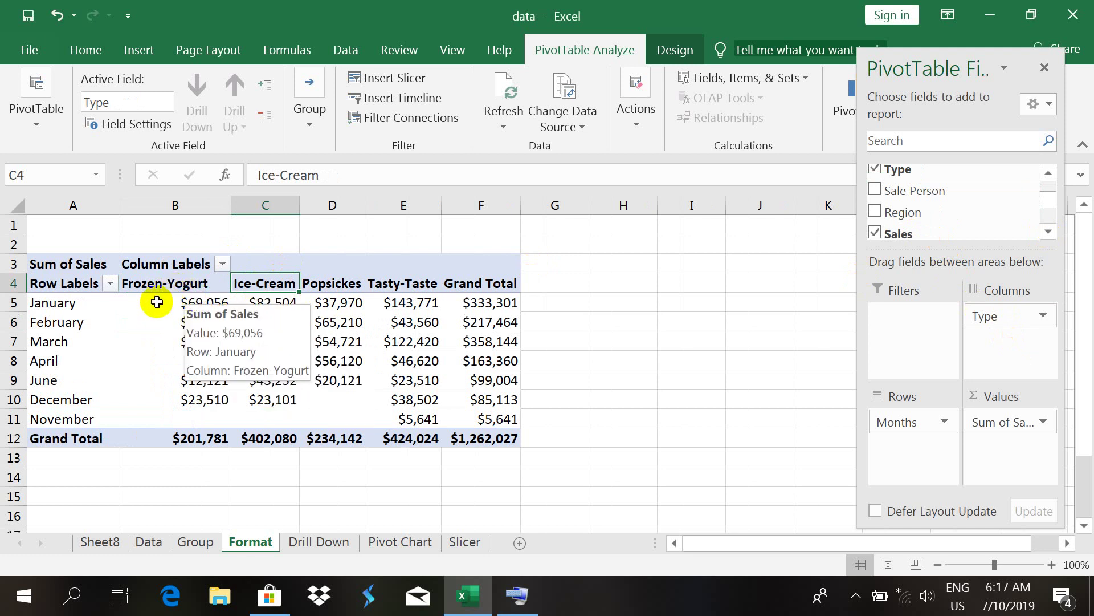
Examine the January sales for each product type and the January grand total.
left_click(94, 301)
left_click(184, 305)
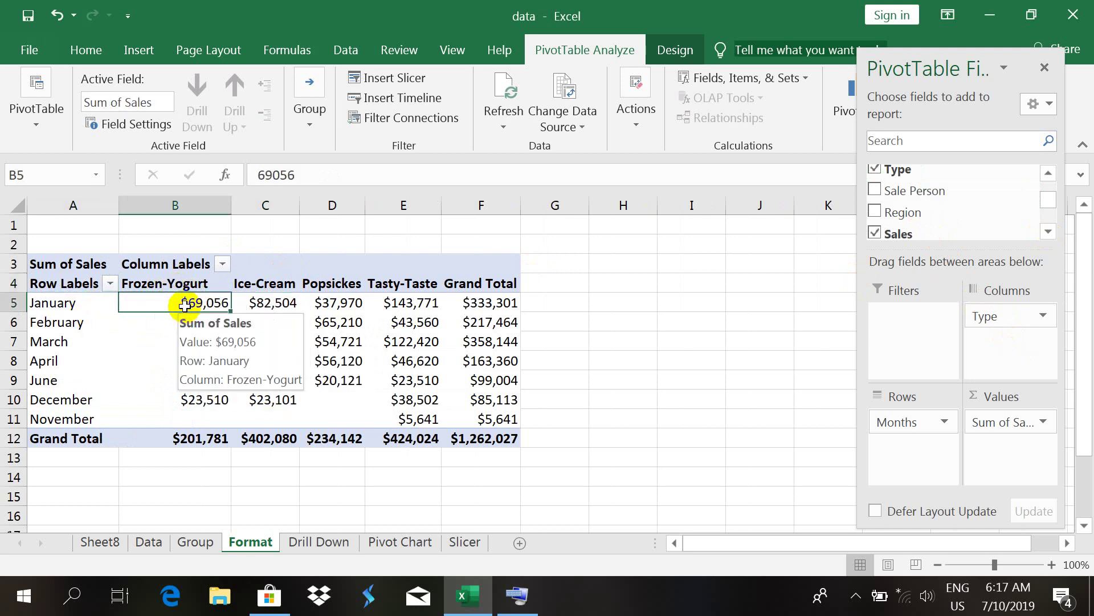
left_click(258, 308)
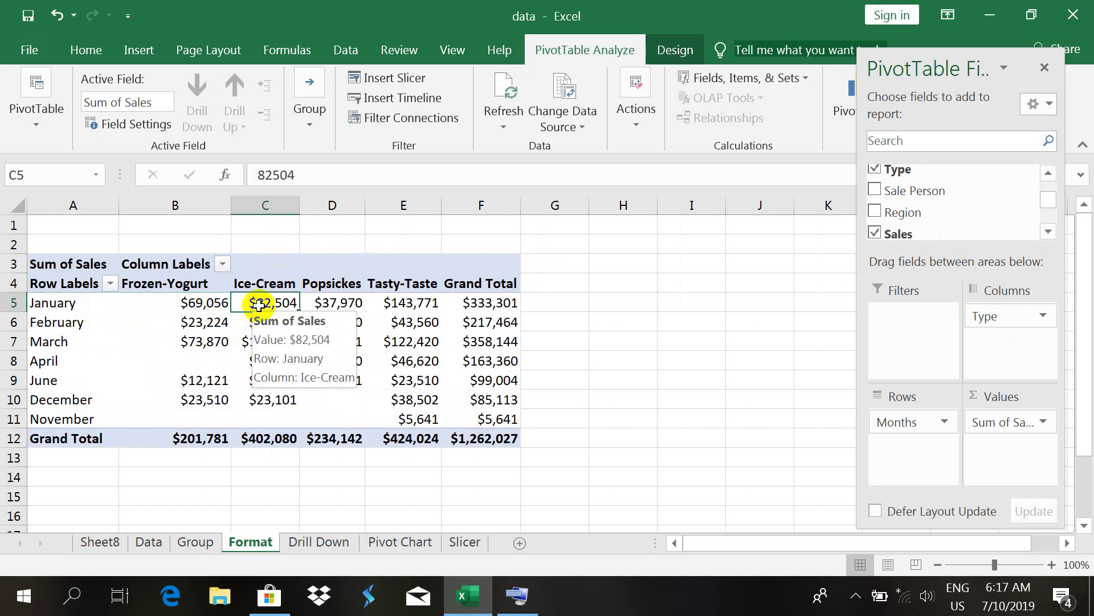
left_click(331, 303)
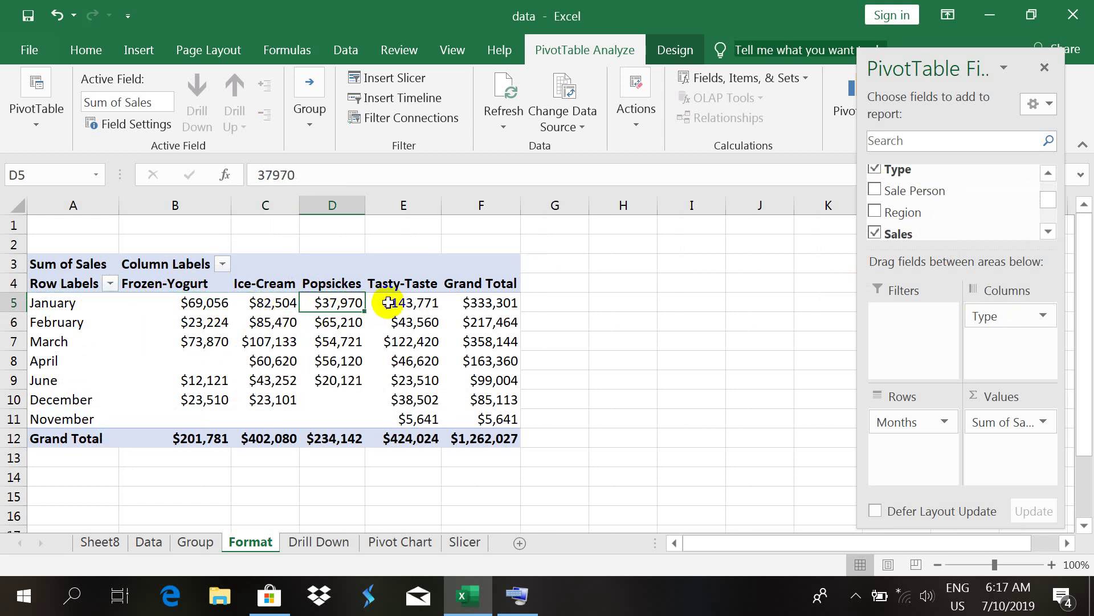
left_click(413, 302)
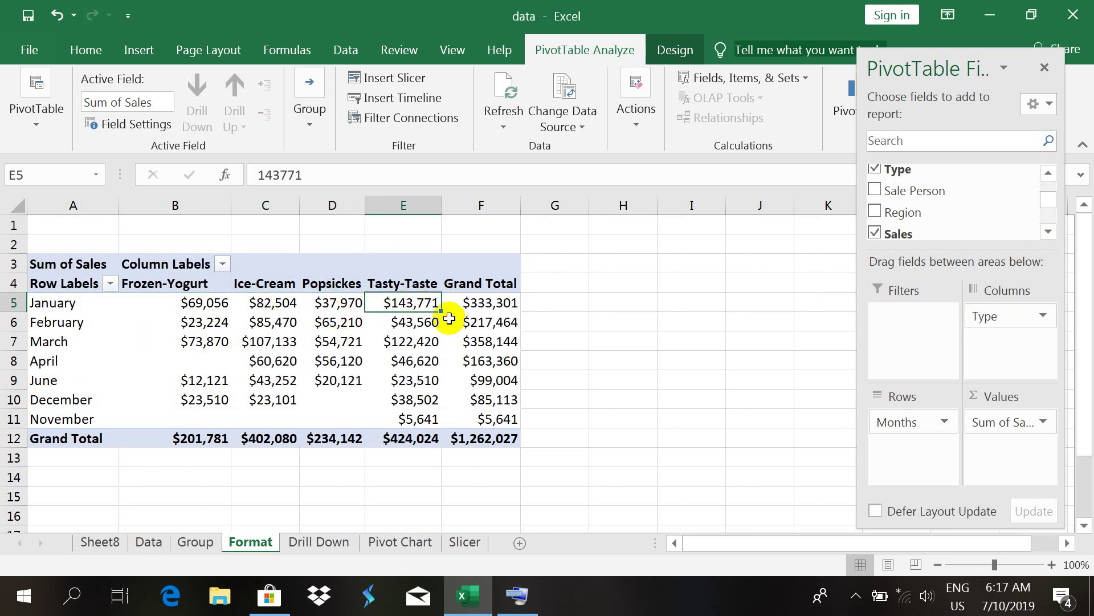
left_click(489, 299)
mouse_move(489, 299)
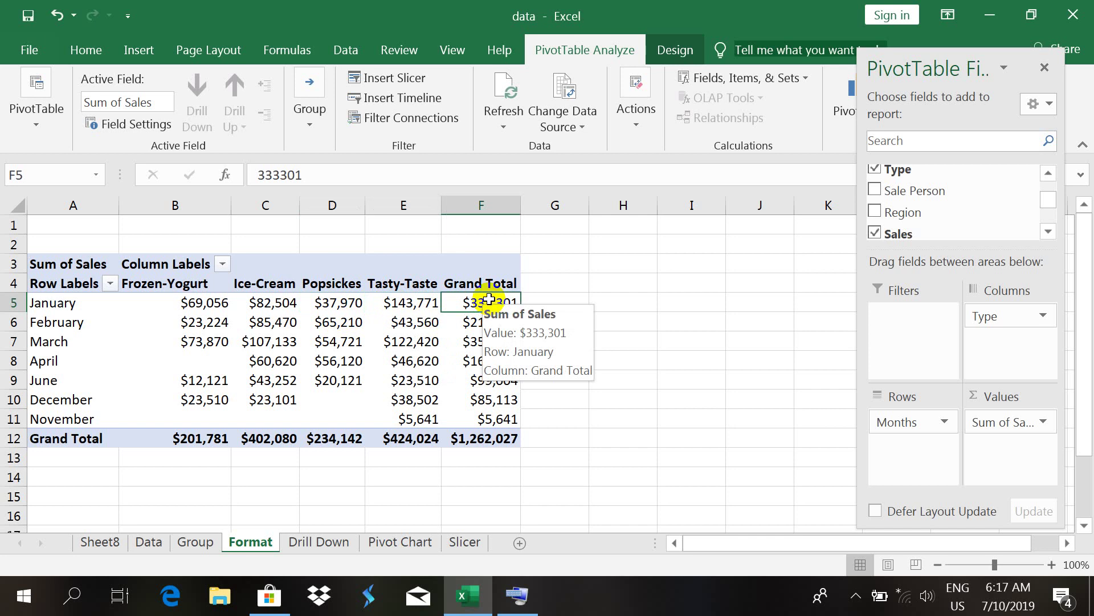
Close the PivotTable field list and insert a Clustered Column PivotChart from the PivotTable.
left_click(1045, 68)
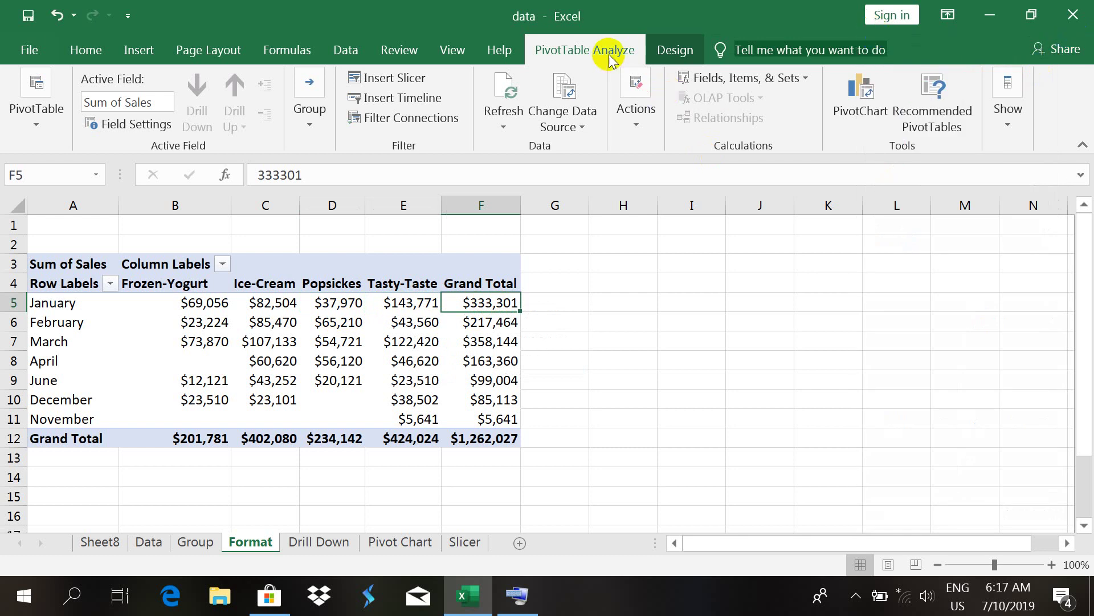
left_click(851, 102)
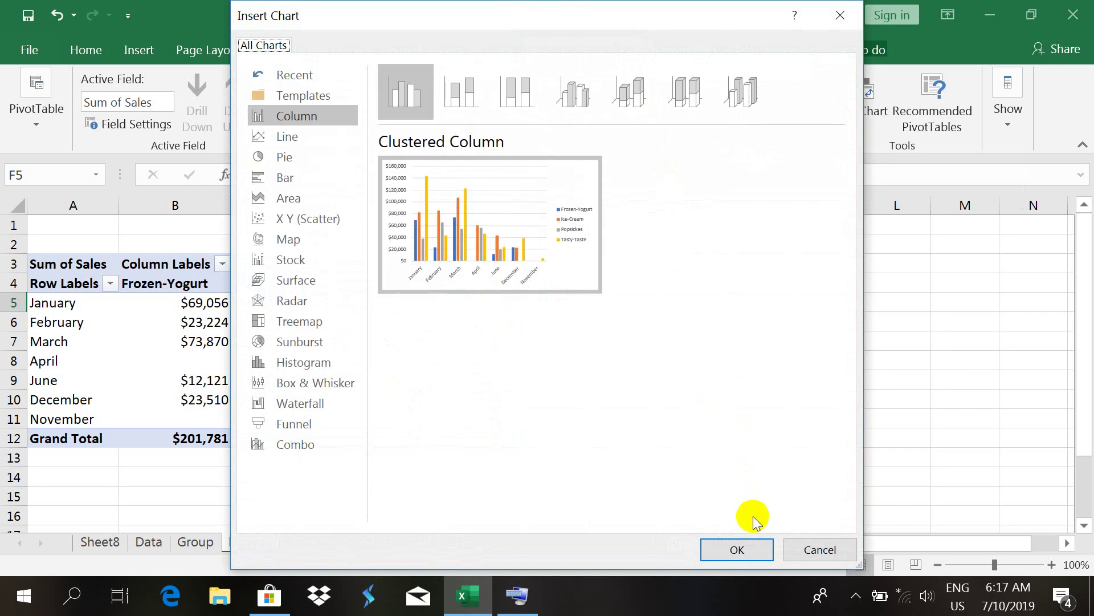
left_click(723, 556)
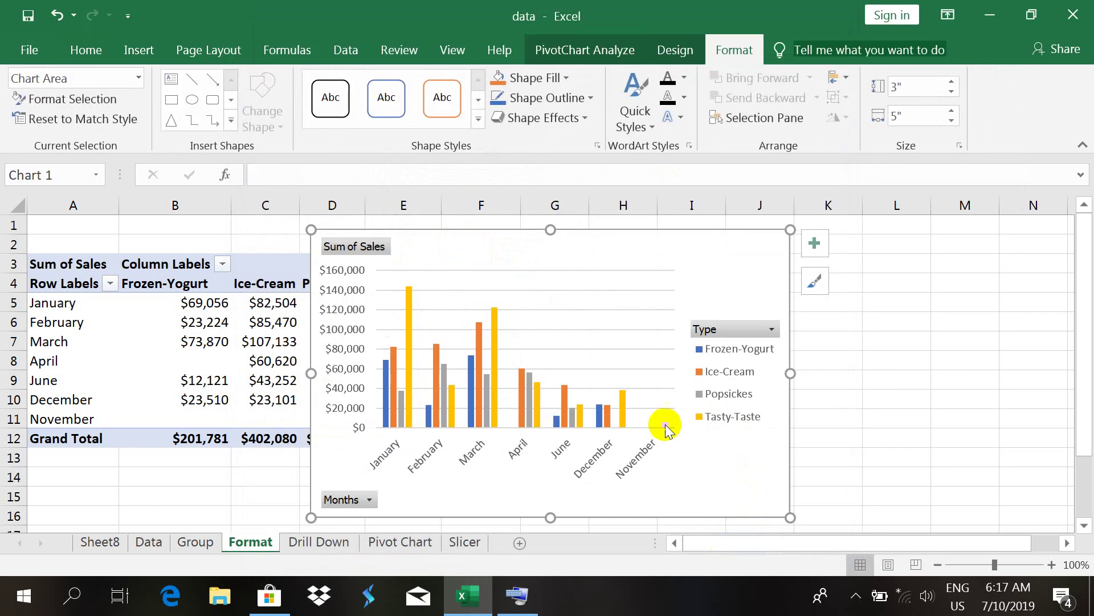
Enlarge the PivotChart to about 4.51" high by 6.45" wide and move it further to the right of the month labels.
left_click_drag(760, 277, 797, 285)
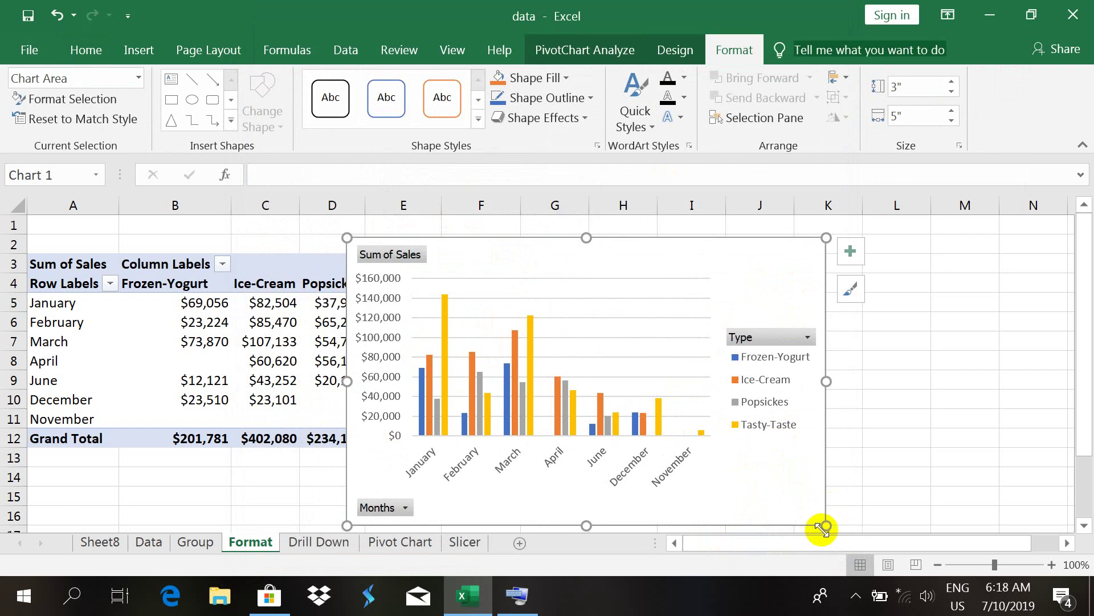
left_click_drag(821, 529, 964, 495)
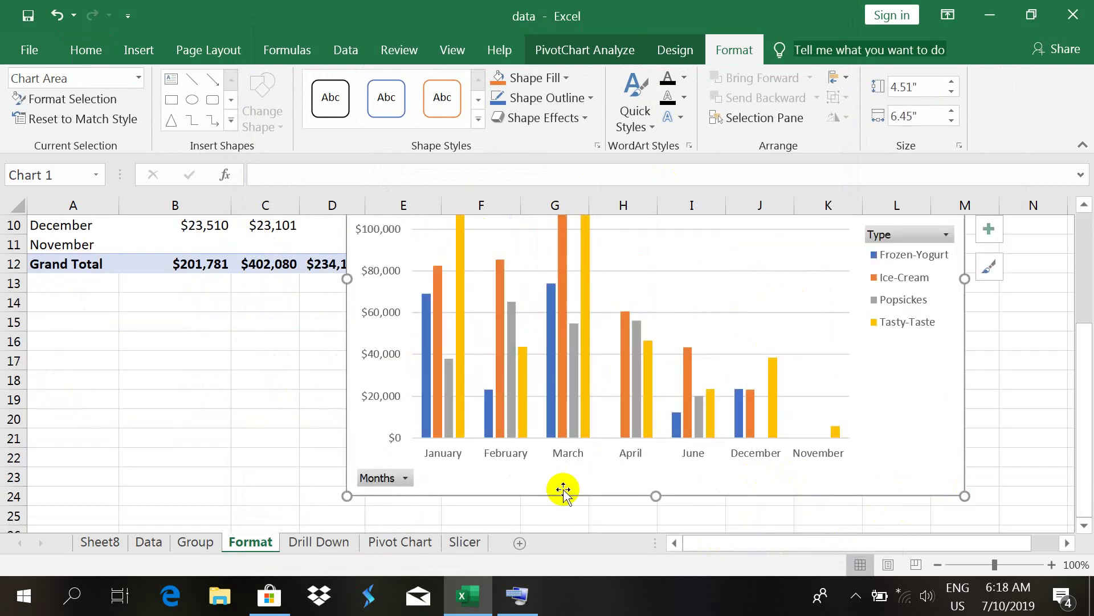
left_click_drag(1089, 368, 1085, 228)
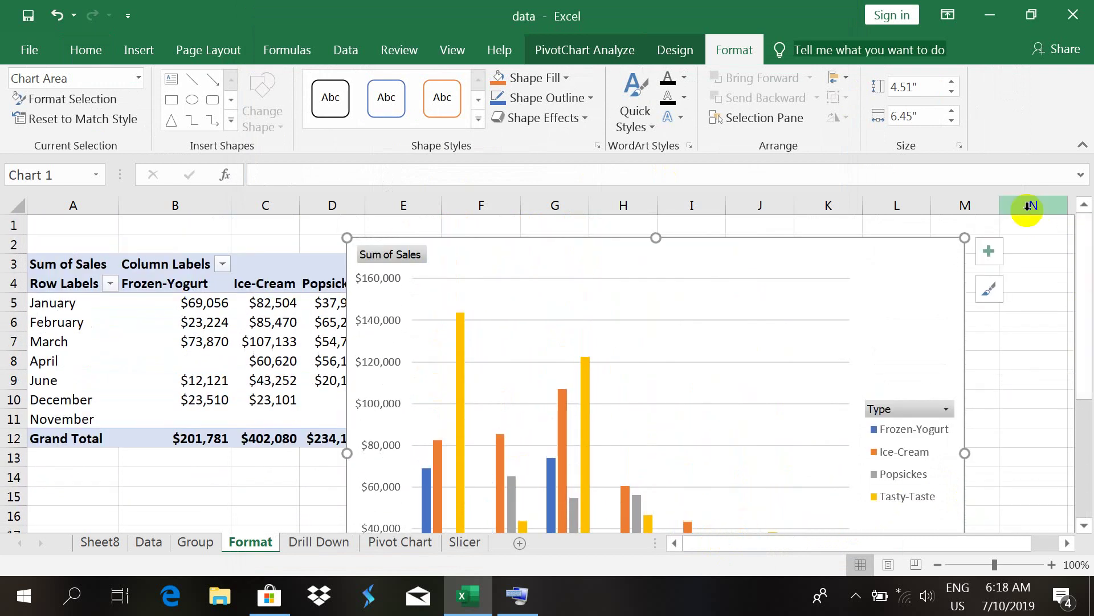
left_click_drag(909, 257, 995, 251)
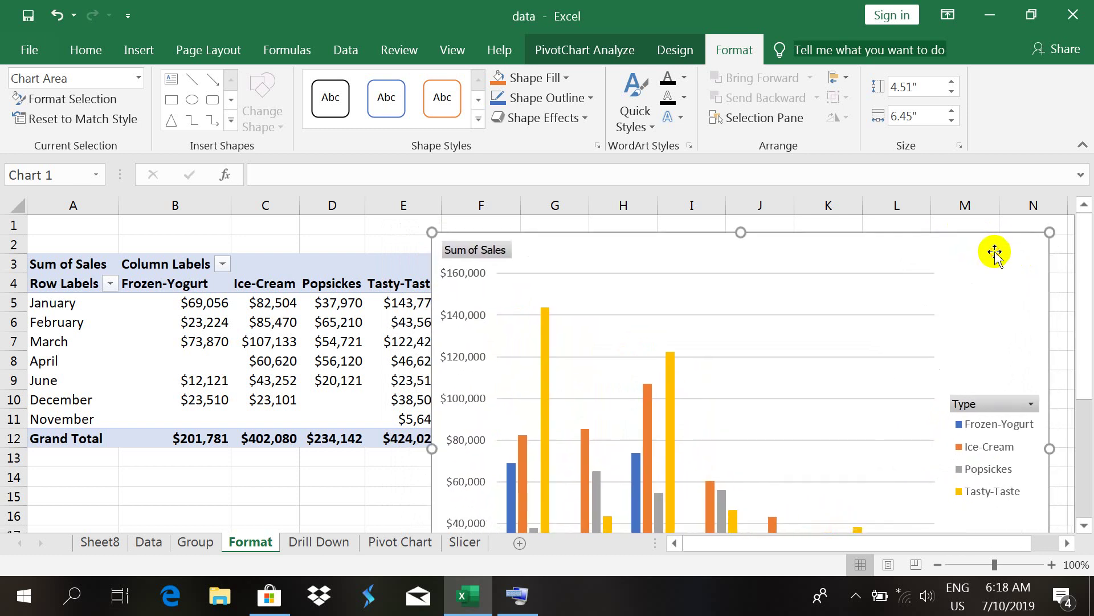
Display the field list for the PivotTable again and place the Years field in the Filters area.
left_click(89, 314)
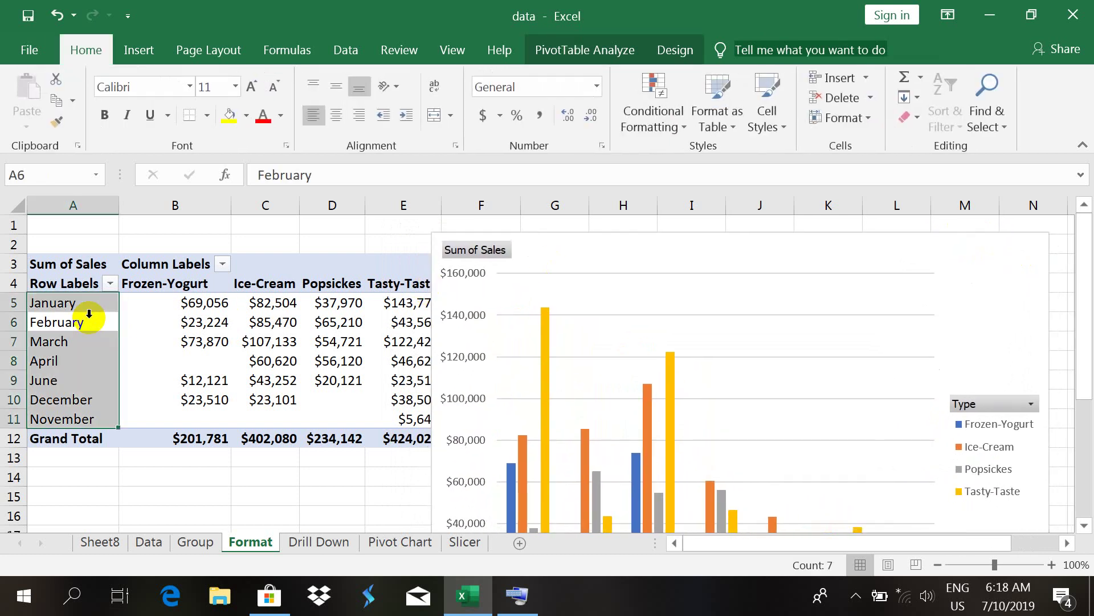
left_click(172, 304)
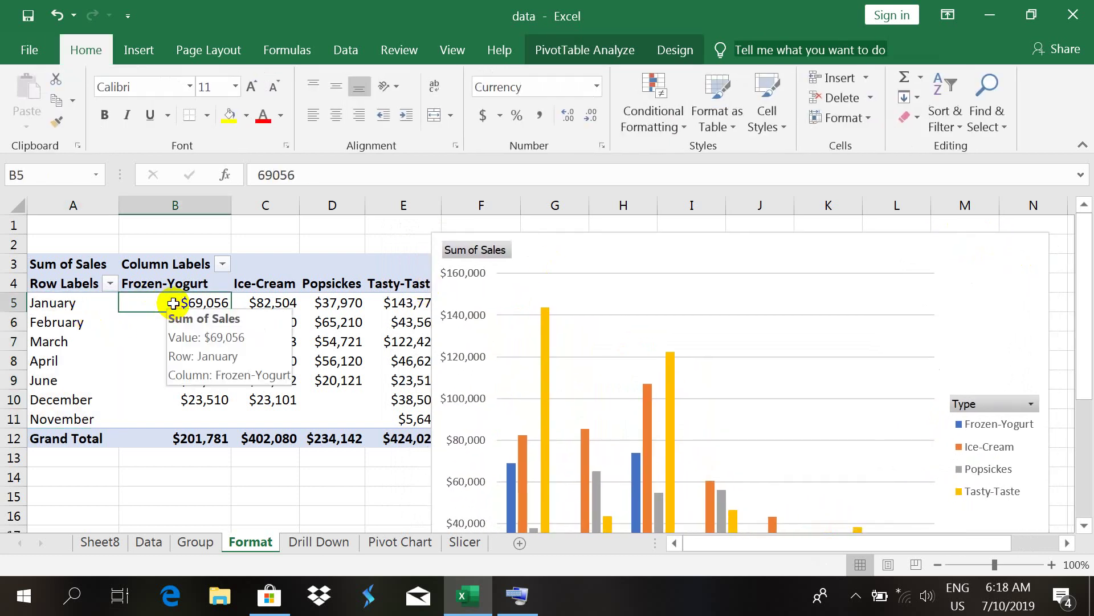
left_click(62, 303)
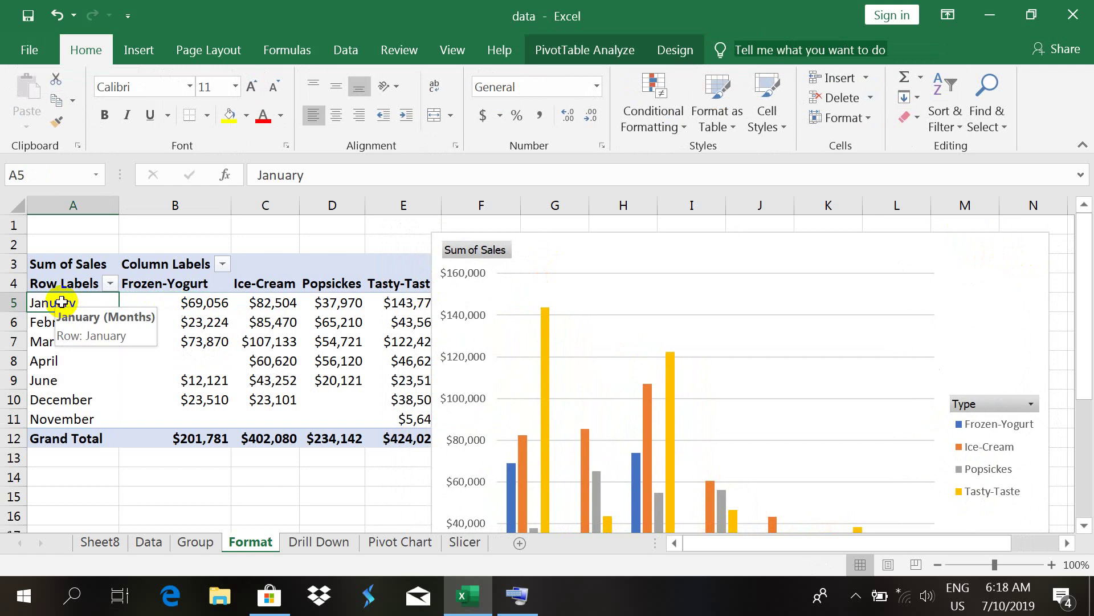
left_click(554, 62)
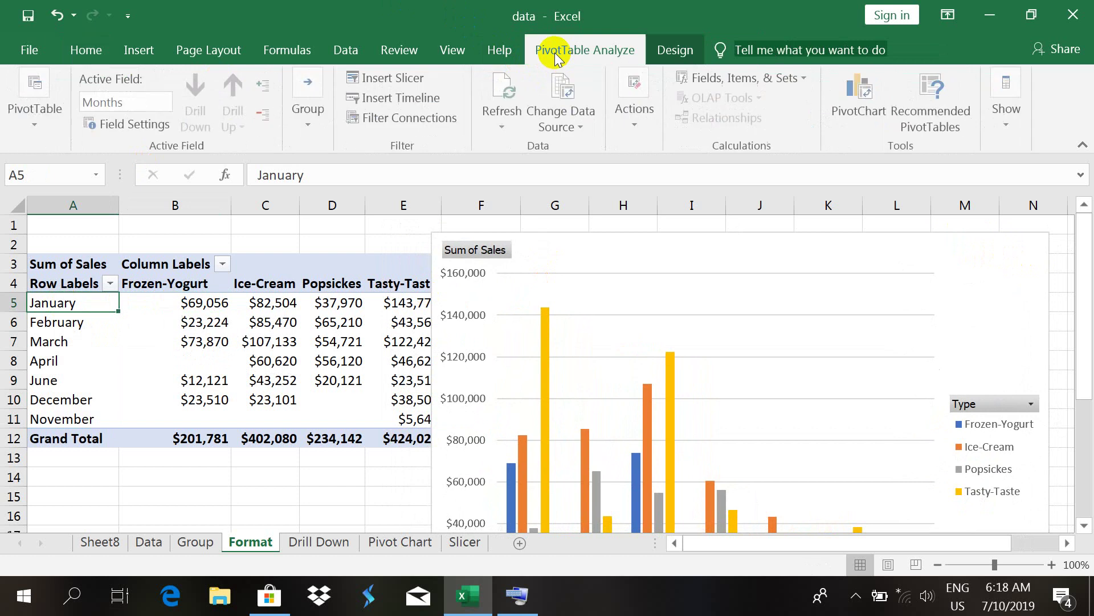
left_click(1004, 114)
left_click(960, 206)
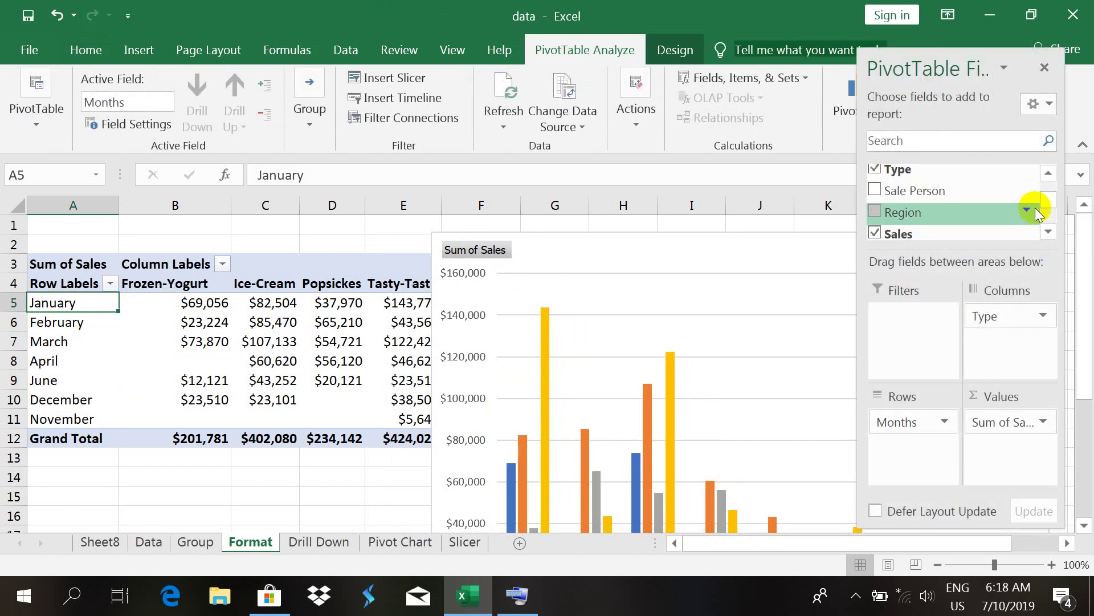
left_click_drag(1044, 206, 1038, 191)
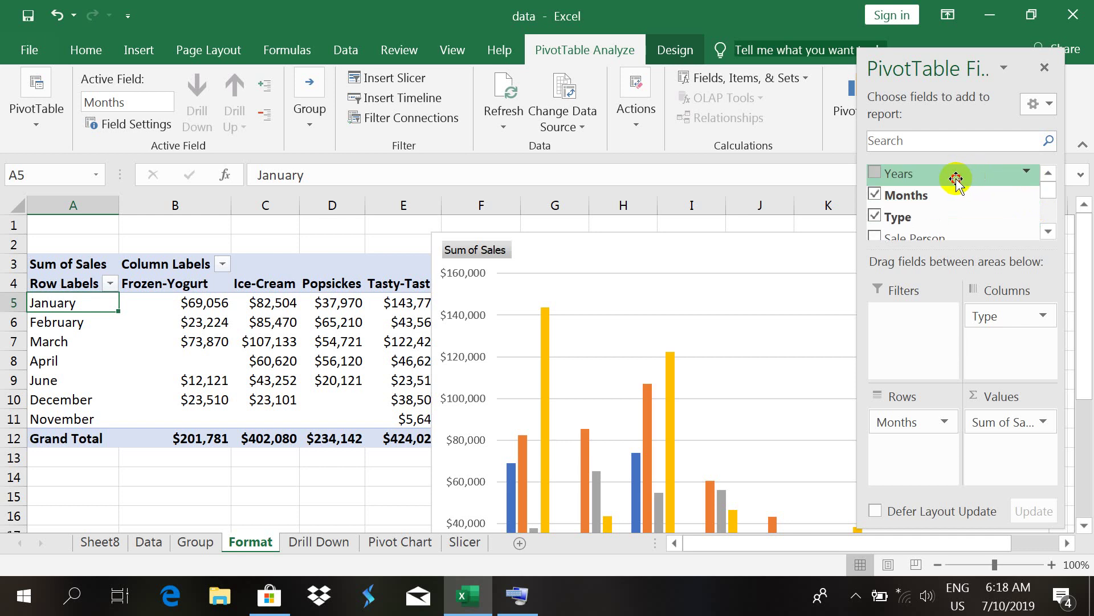
left_click_drag(956, 179, 901, 311)
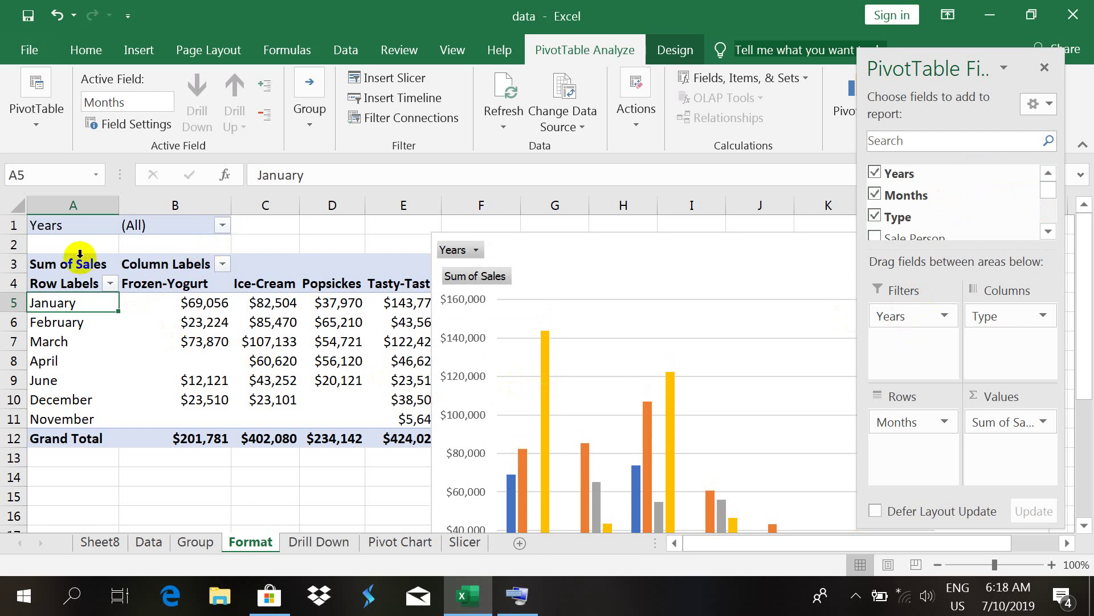
Filter the PivotTable and its chart to the year 2013 and close the field list to view the chart.
left_click(223, 224)
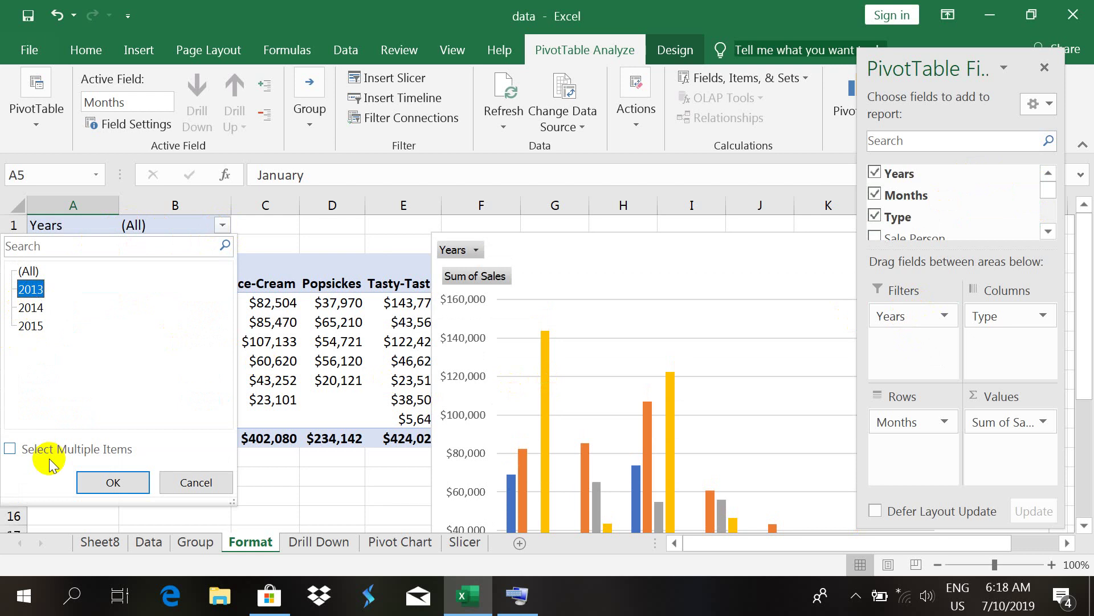
left_click(111, 479)
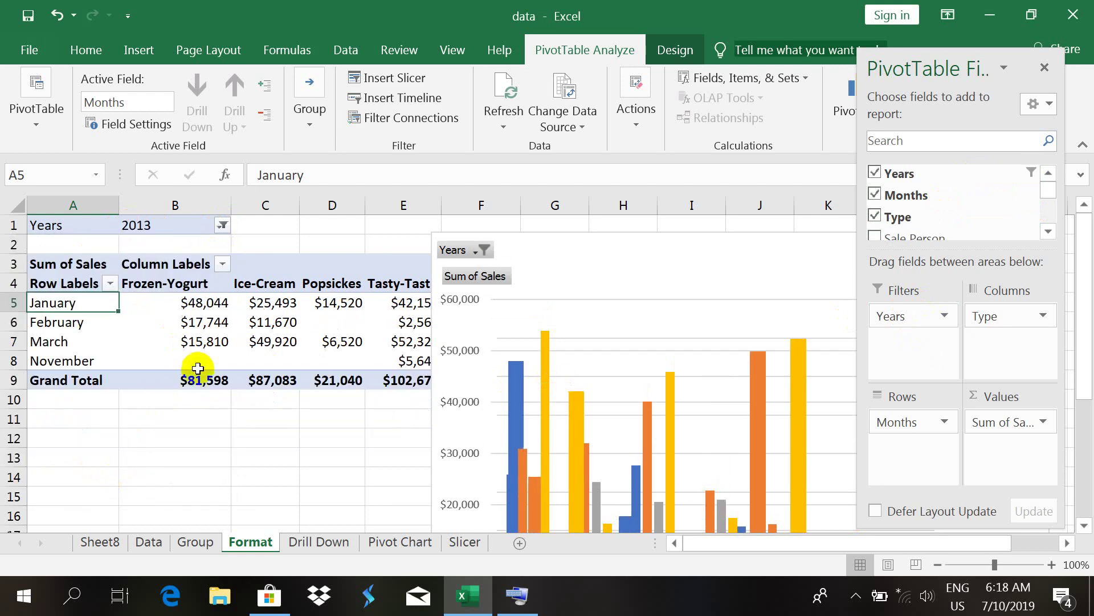
left_click(1044, 70)
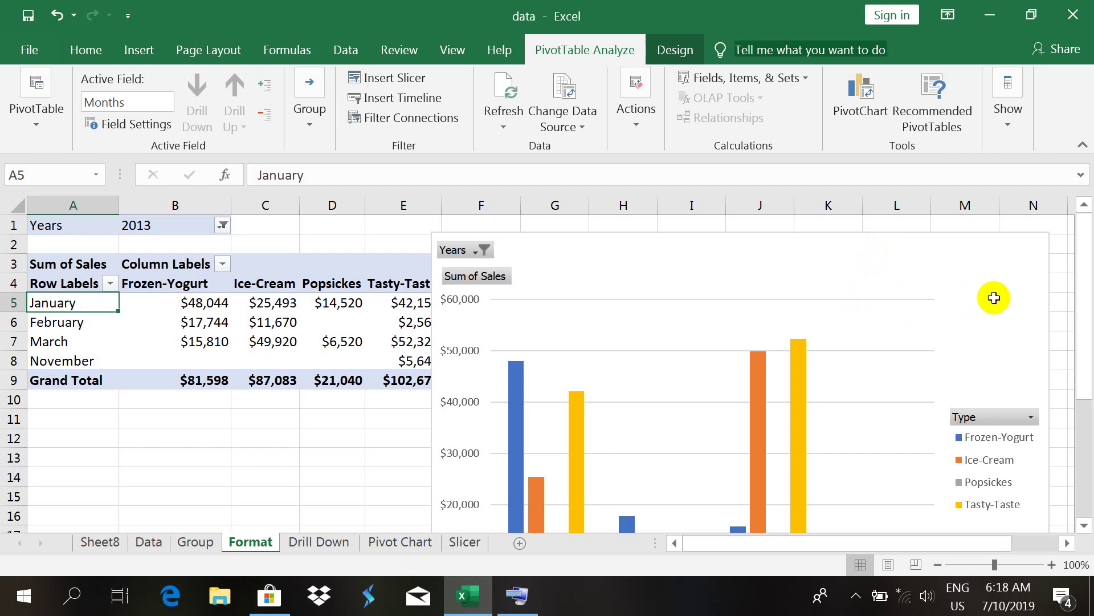
mouse_move(1083, 331)
left_mouse_down()
mouse_move(1088, 433)
mouse_move(1088, 339)
left_mouse_up()
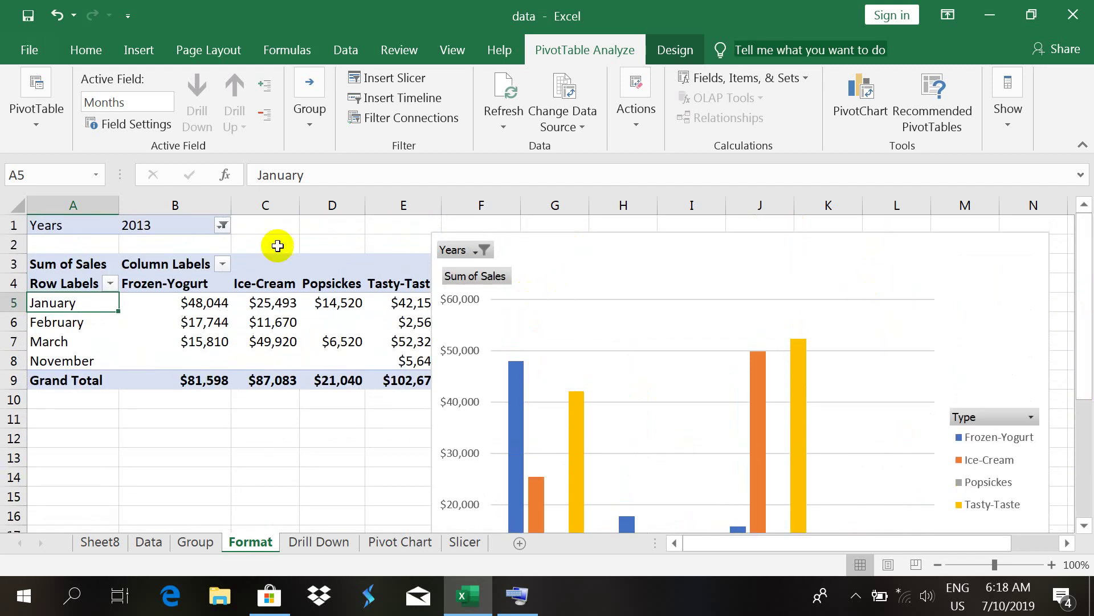
Change the Years report filter to 2014.
left_click(216, 225)
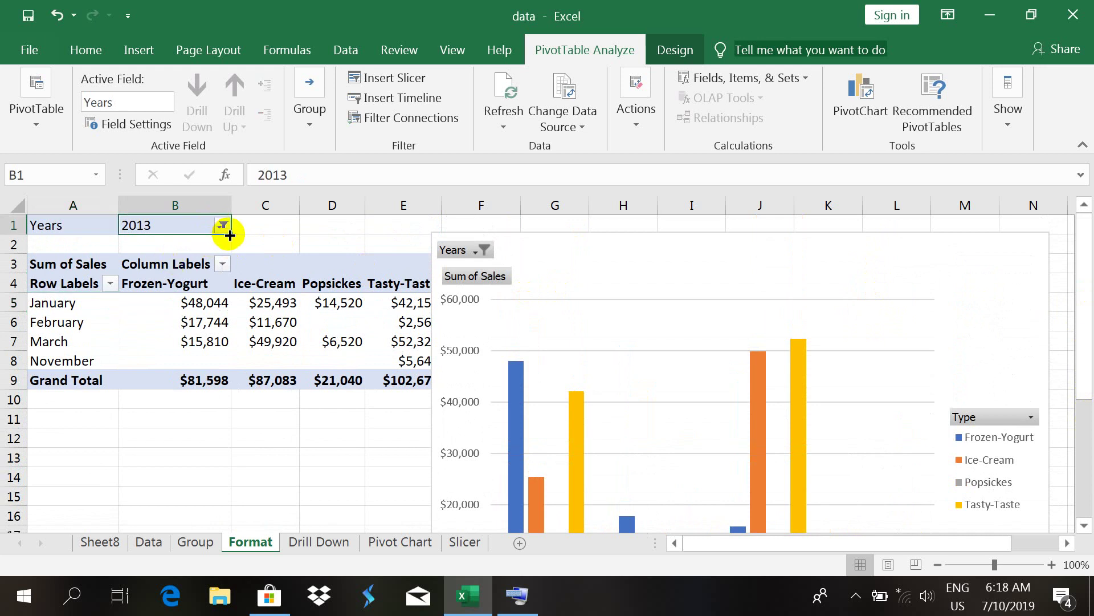
left_click(223, 226)
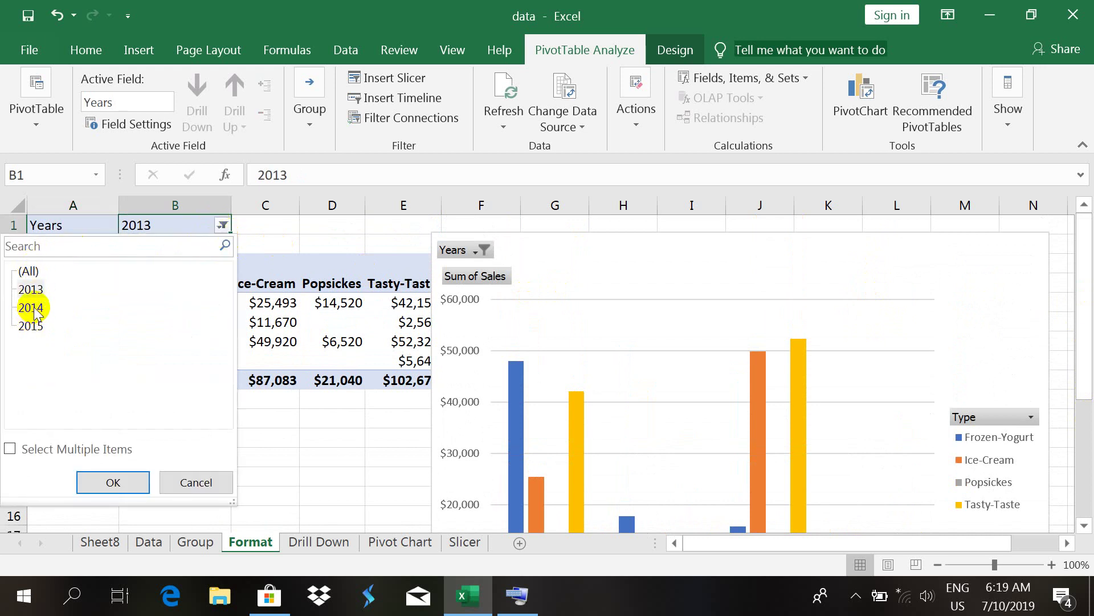
left_click(106, 483)
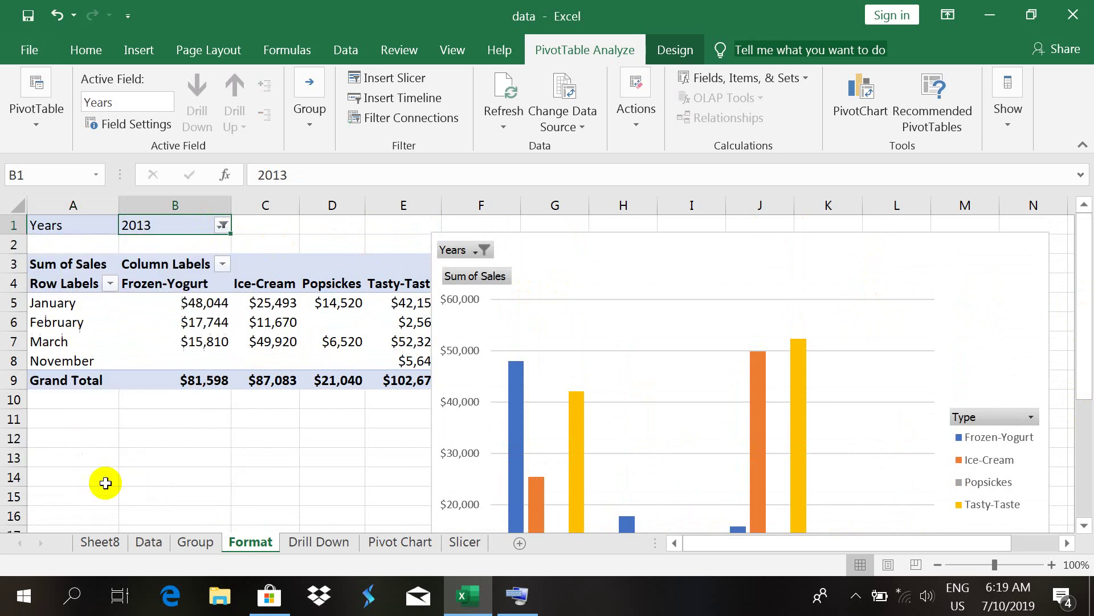
left_click(222, 225)
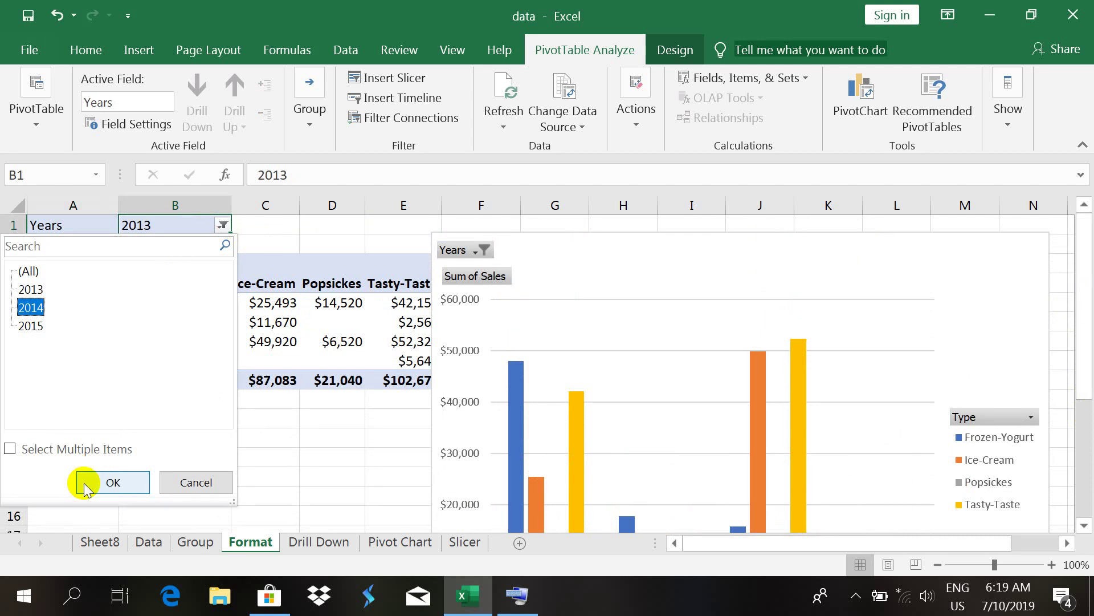
left_click(113, 482)
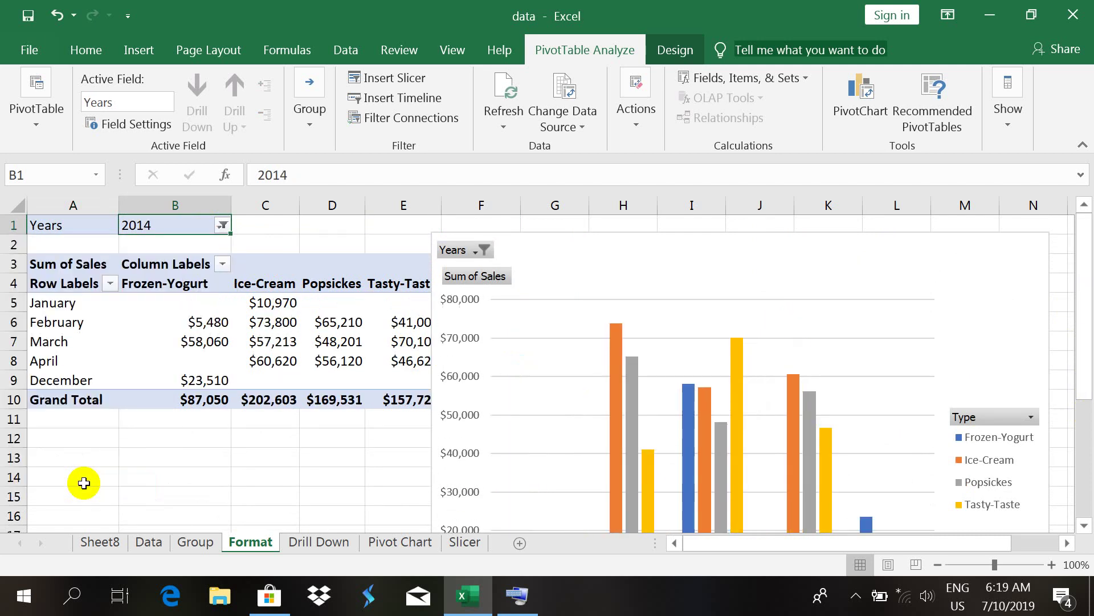
Insert slicers for the Years and Sale Person fields of the PivotTable.
mouse_move(1080, 285)
left_mouse_down()
mouse_move(1085, 362)
mouse_move(1083, 272)
left_mouse_up()
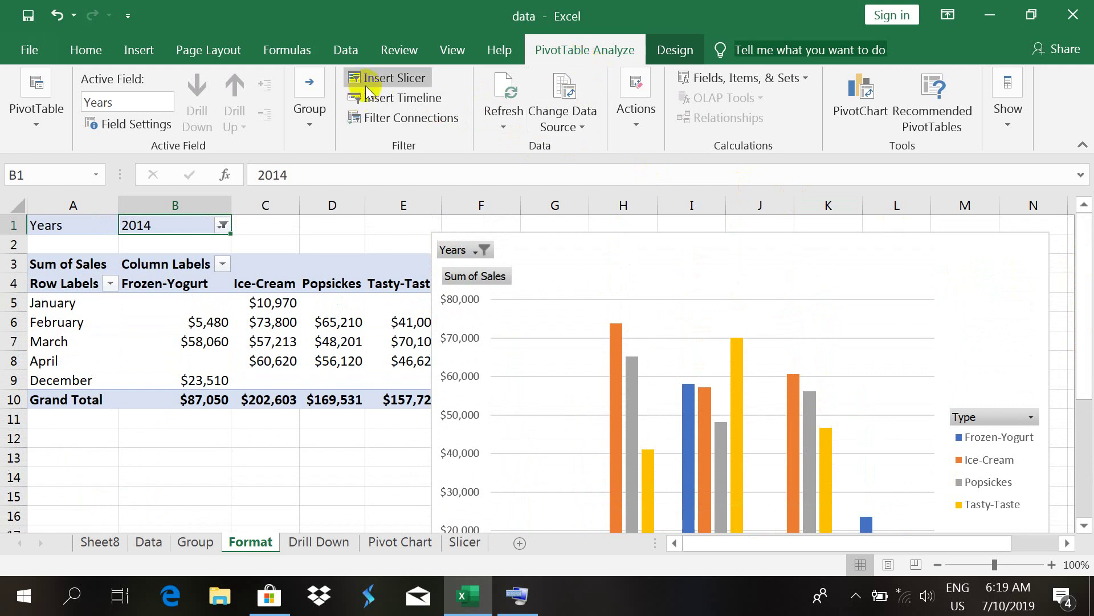
left_click(384, 80)
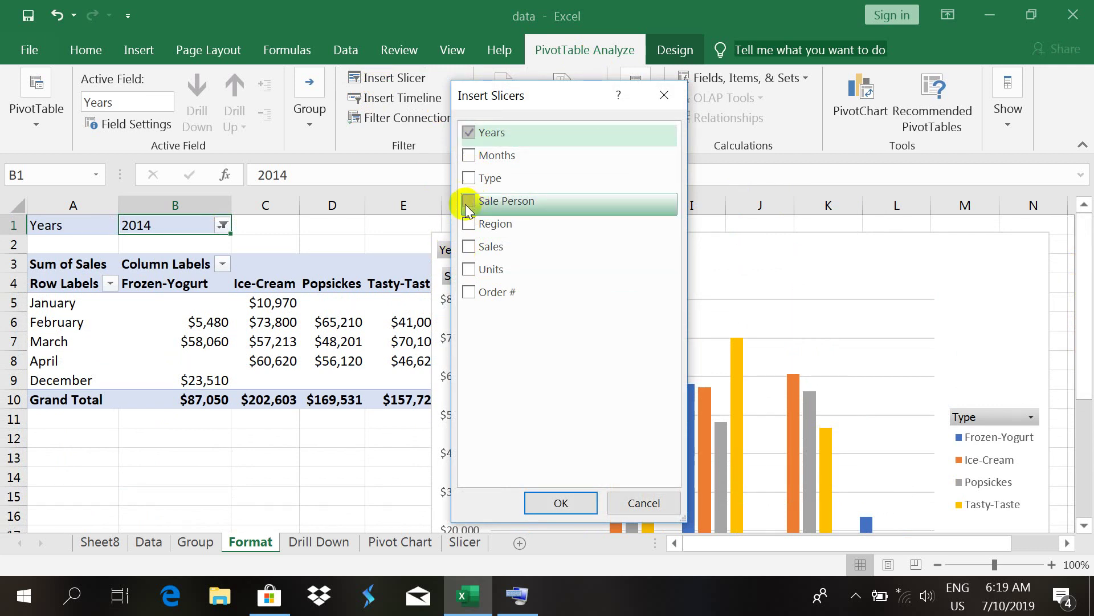
left_click(465, 204)
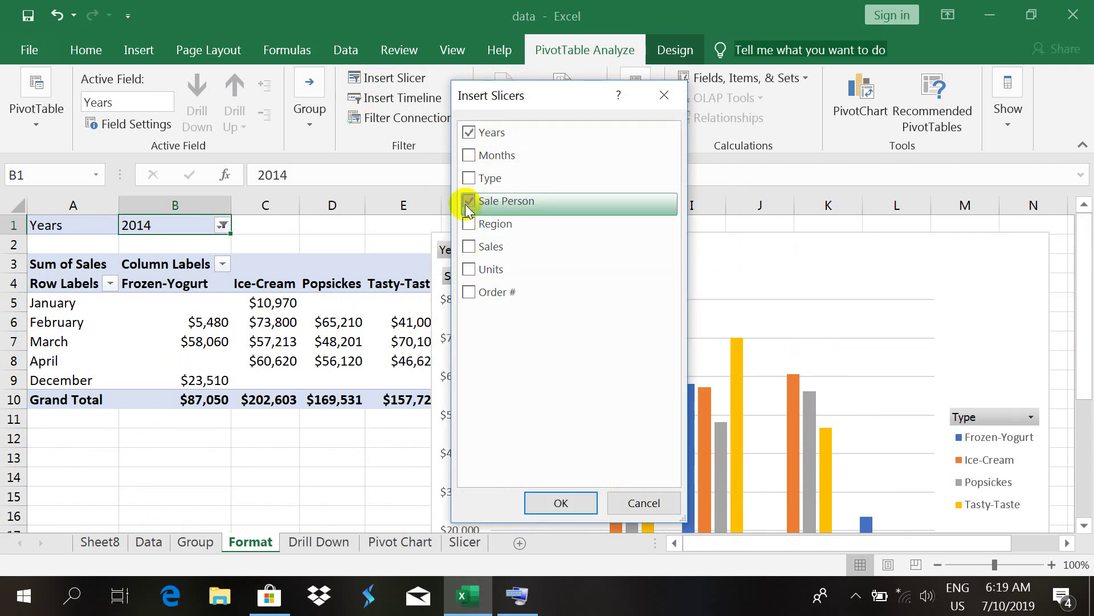
left_click(547, 502)
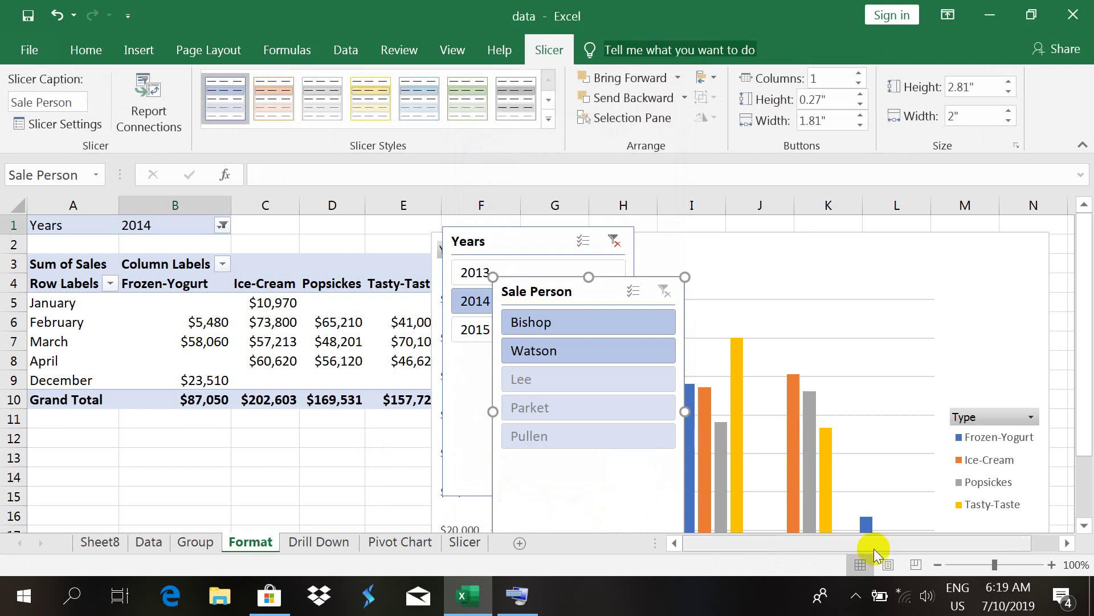
Move the Sale Person slicer off the chart to the empty cells below the PivotTable.
left_click_drag(990, 562, 988, 564)
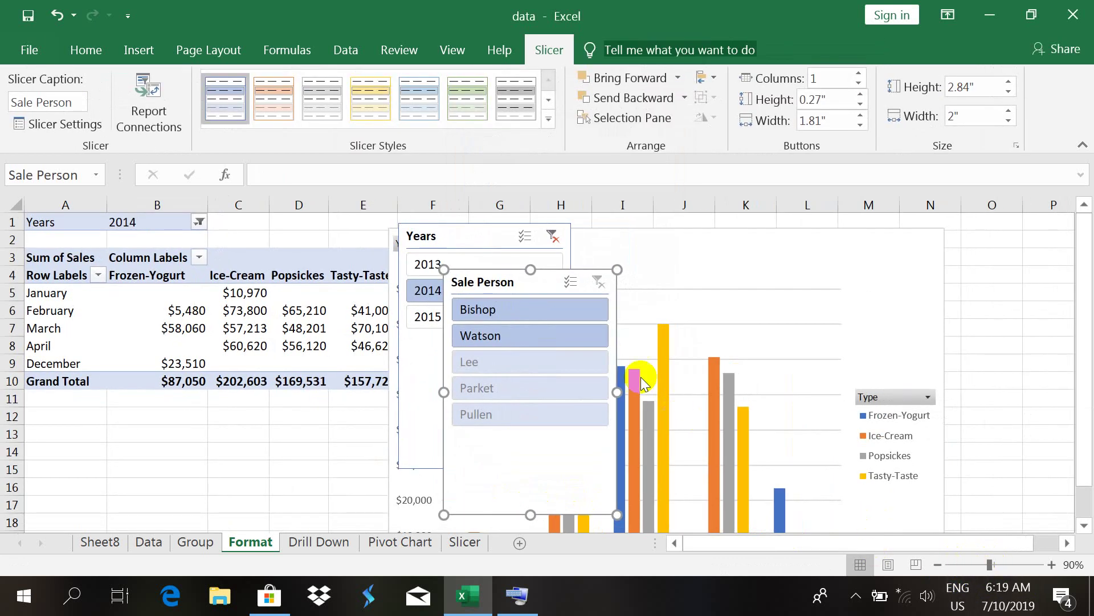
left_click_drag(509, 283, 178, 425)
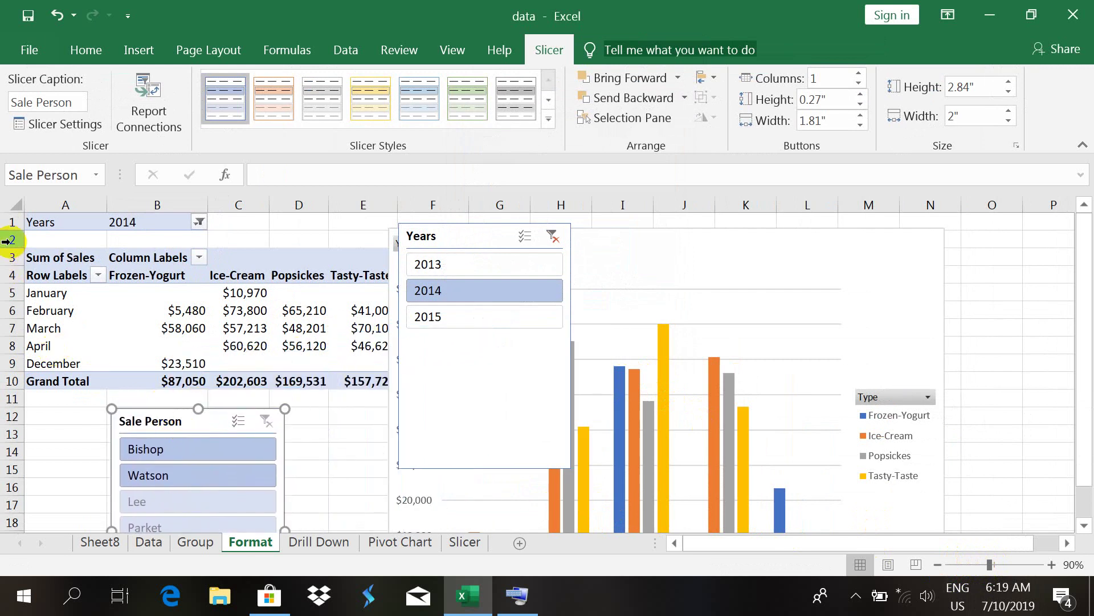
Try to delete row 3 and the blank row 2 of the PivotTable sheet.
left_click(10, 259)
key("ctrl+minus")
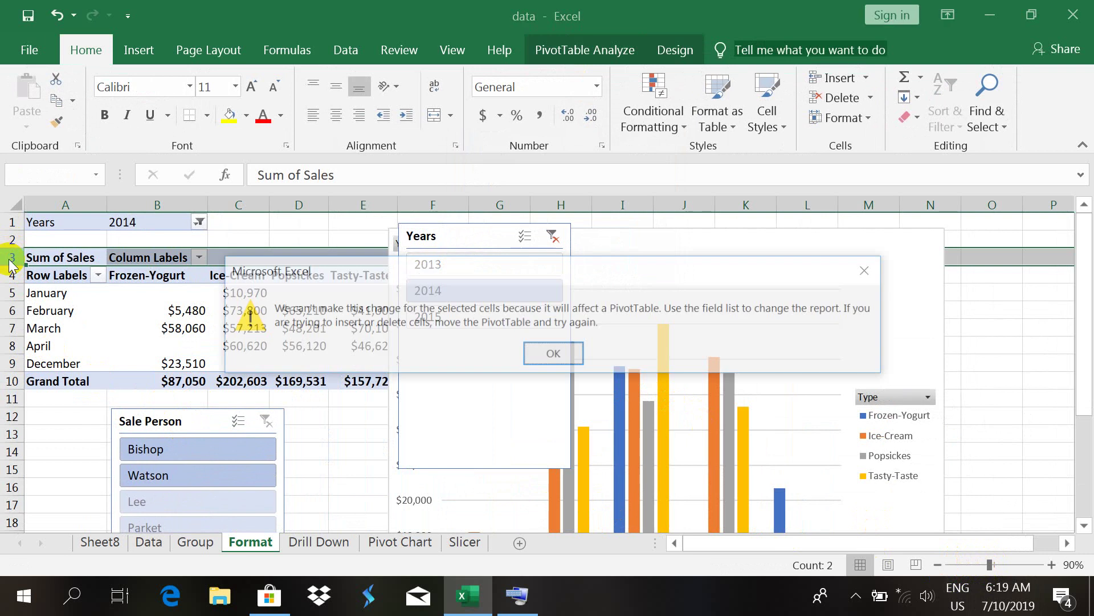
key("Return")
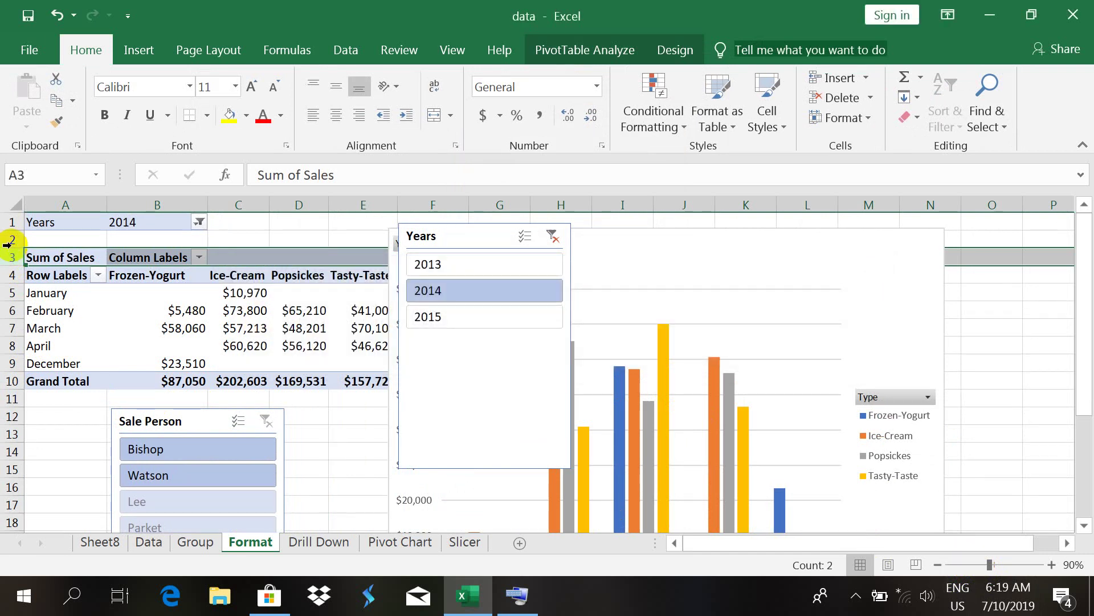
left_click(10, 240)
key("ctrl+minus")
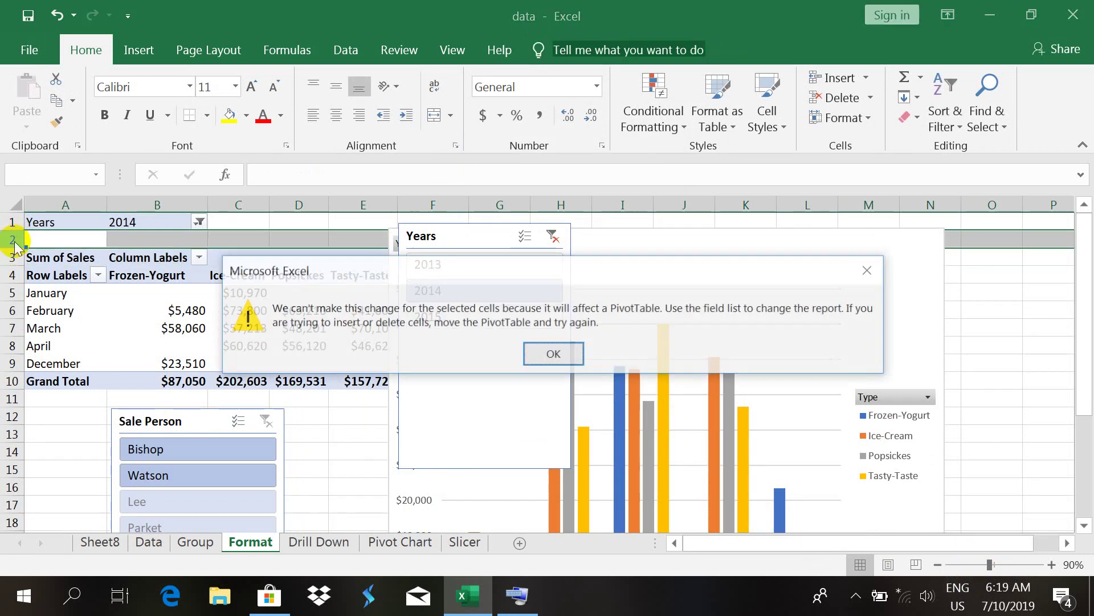
key("Return")
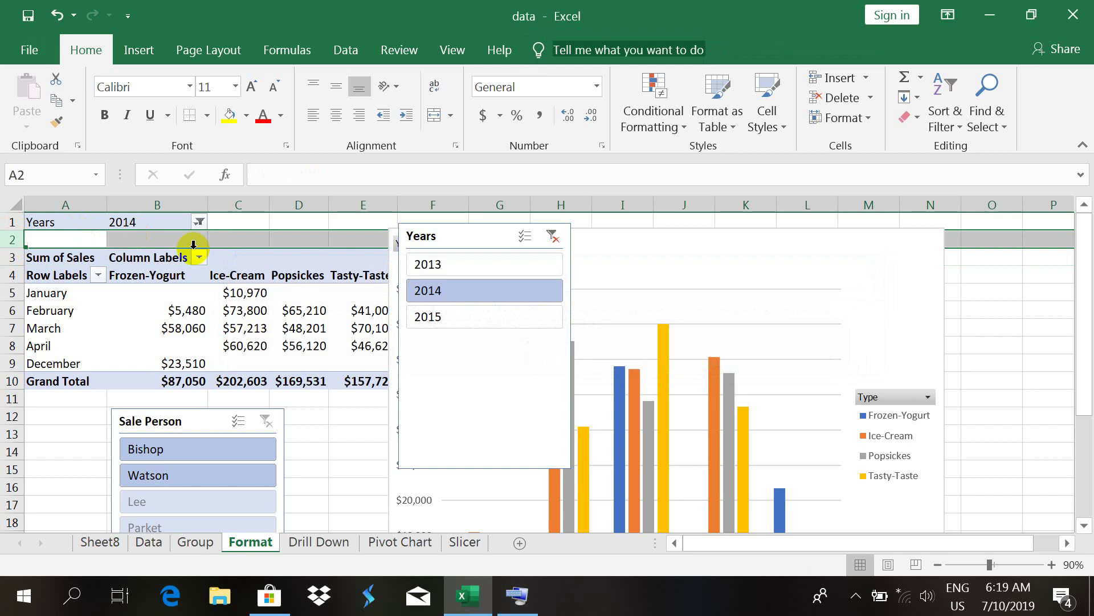
Move the Years slicer off the chart beside the Sale Person slicer and reset the Years report filter to (All).
left_click_drag(439, 236, 250, 379)
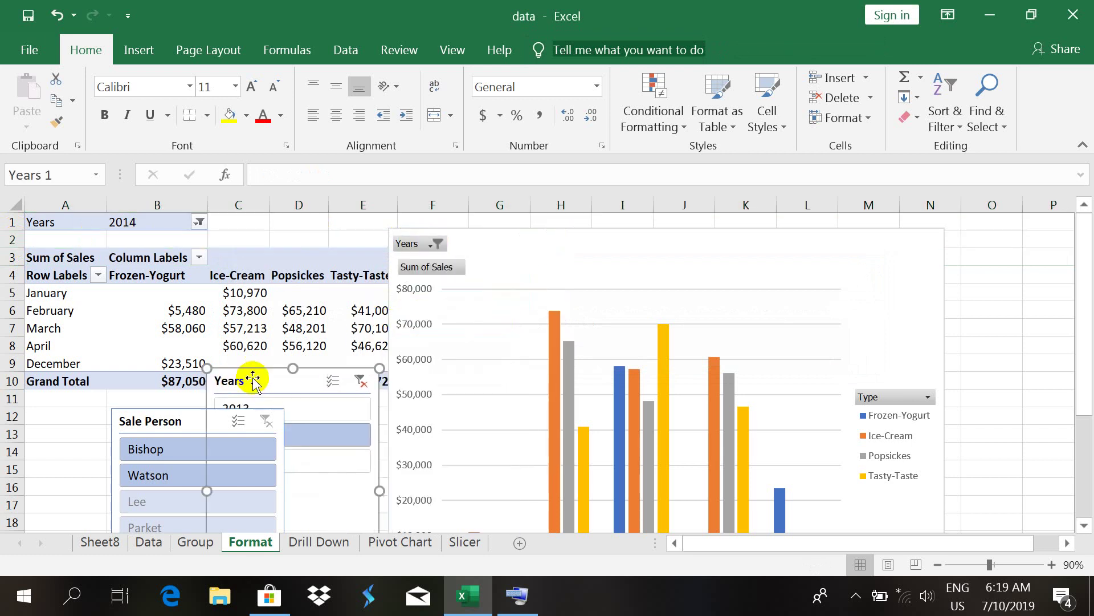
left_click(198, 222)
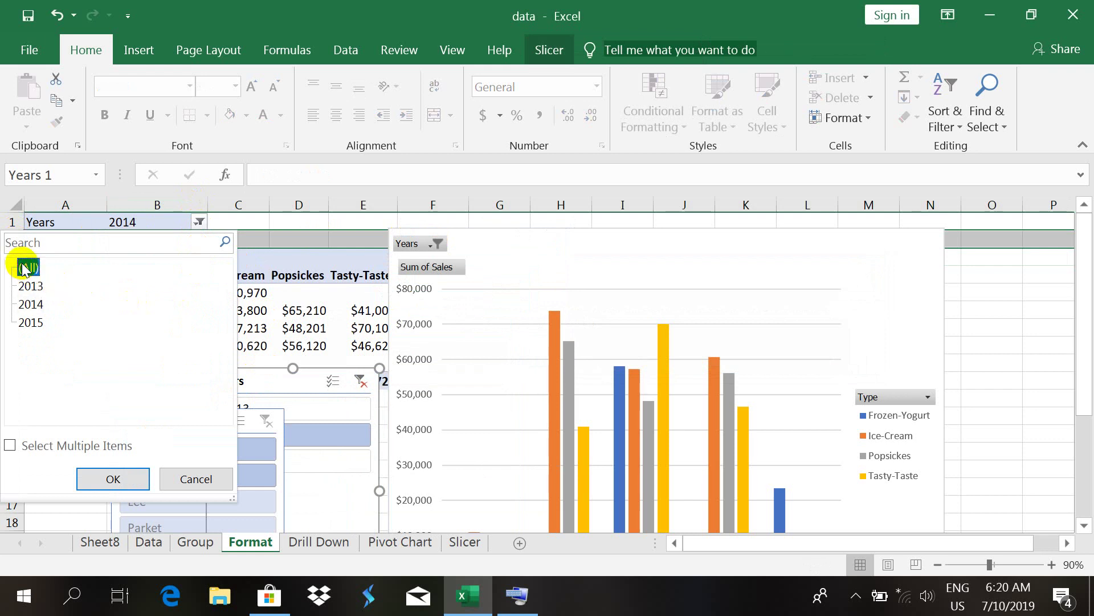
left_click(112, 479)
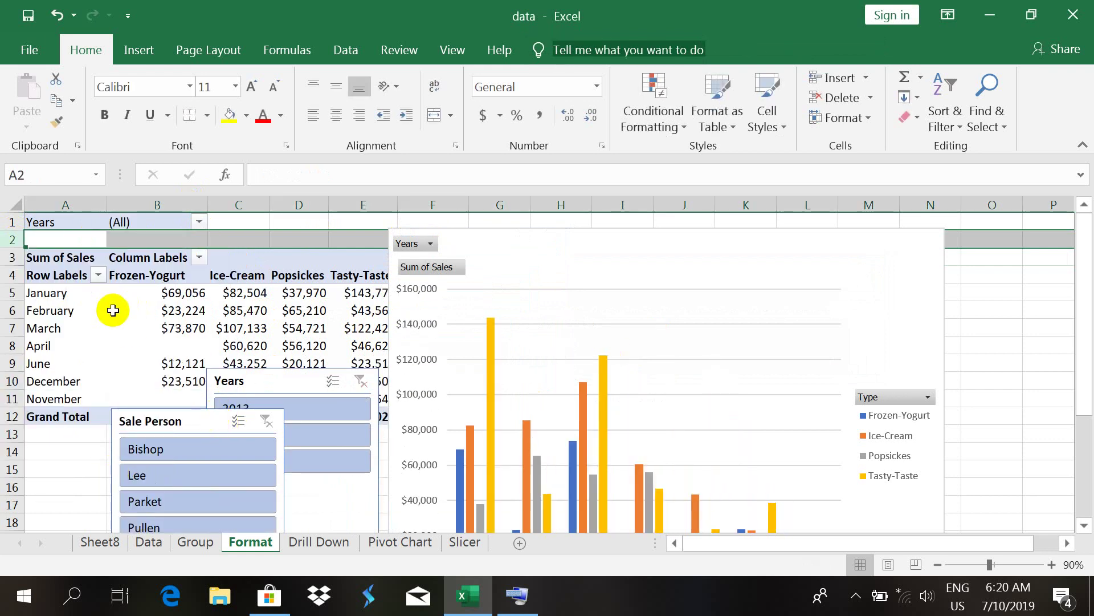
Try again to delete row 2, and move the PivotChart down and to the right, clear of the PivotTable's Grand Total column.
key("ctrl+minus")
key("Return")
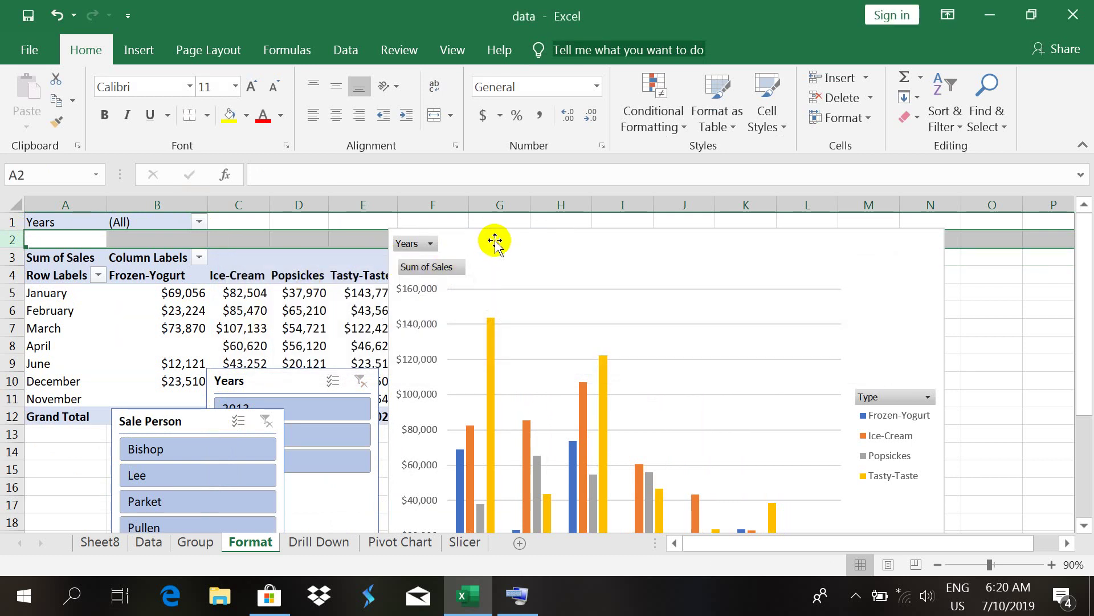
left_click_drag(495, 240, 594, 379)
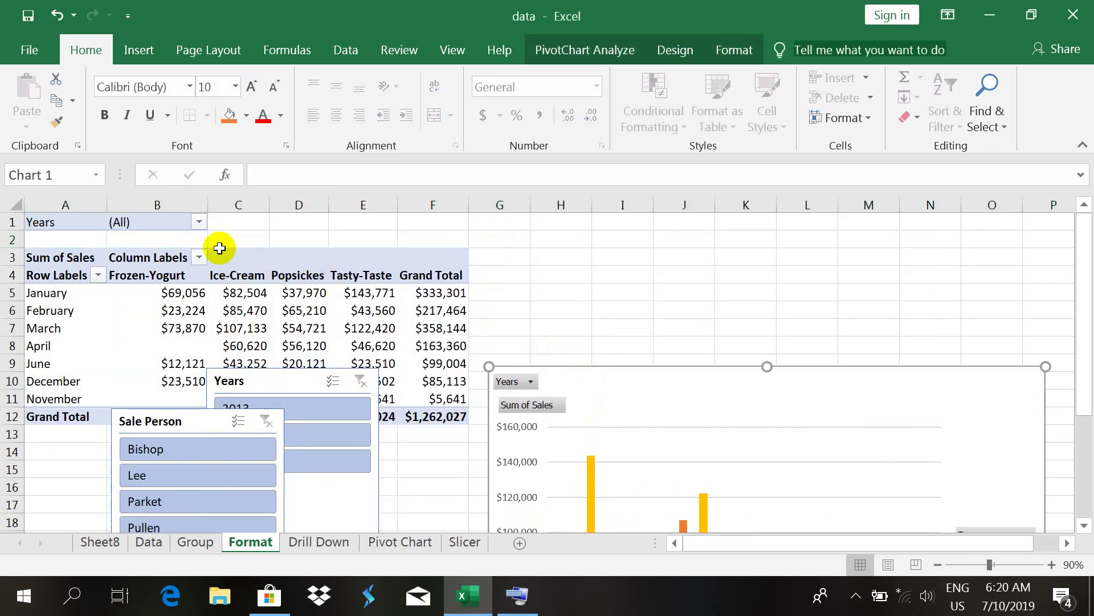
Display the PivotTable's field list and remove the Years field from the Filters area.
left_click(40, 224)
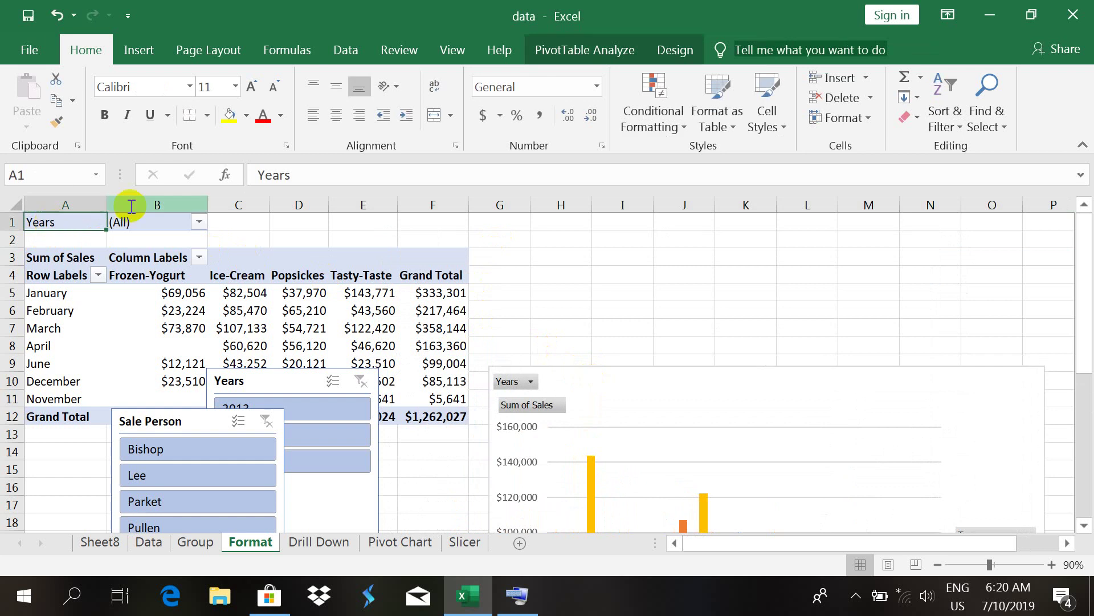
left_click(561, 50)
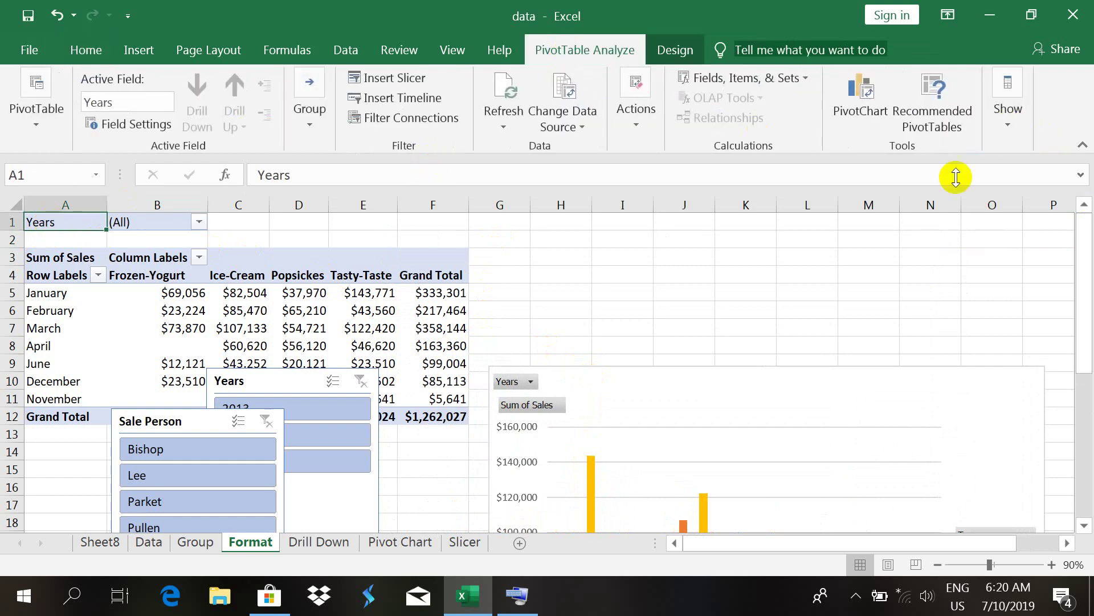
left_click(1020, 130)
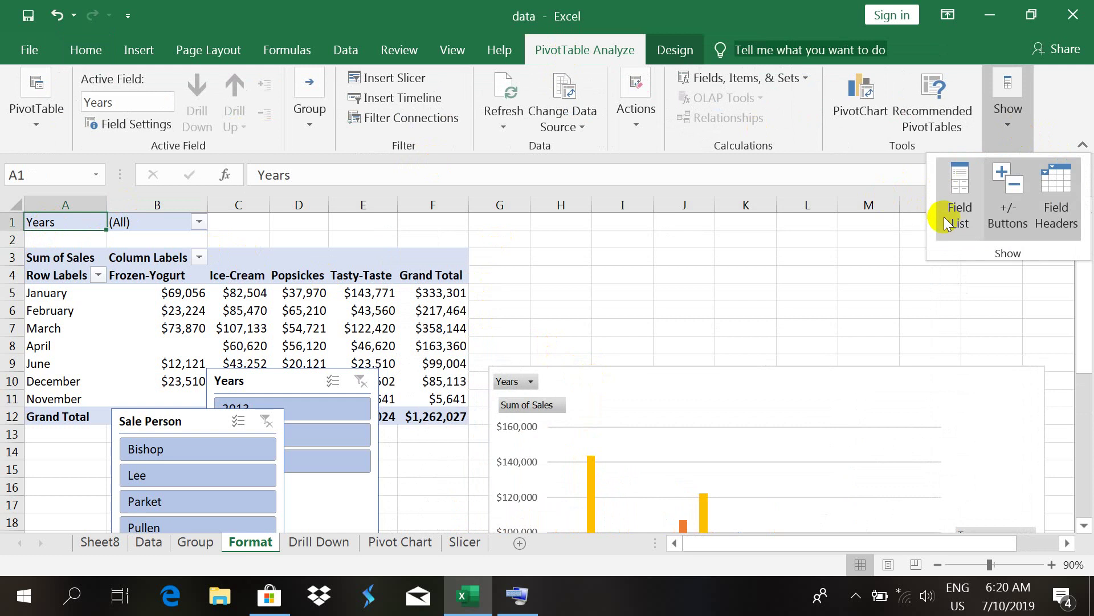
left_click(948, 219)
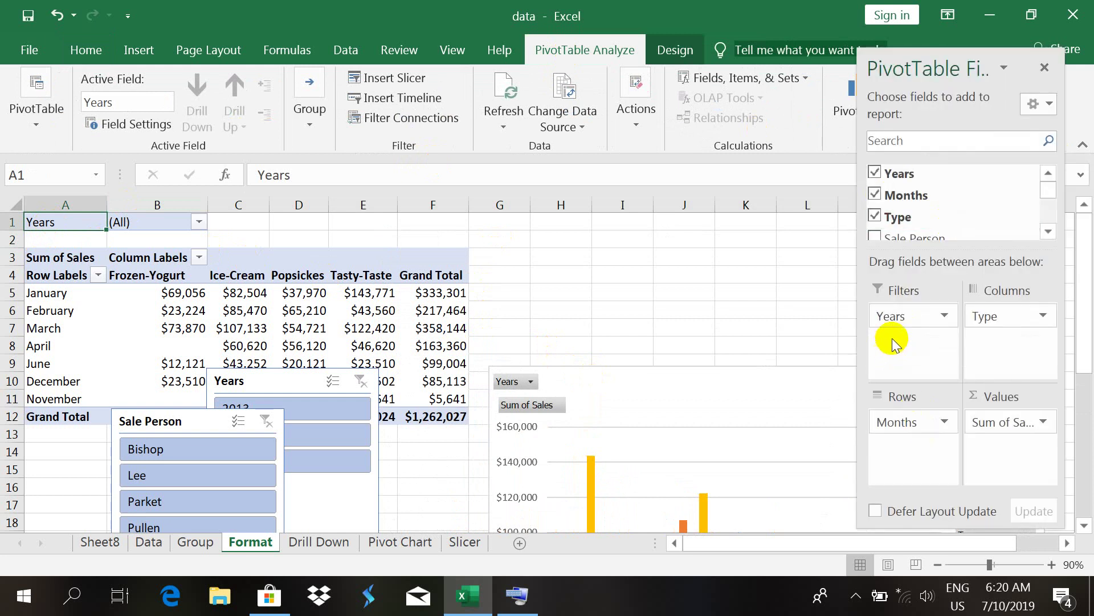
left_click_drag(897, 314, 716, 296)
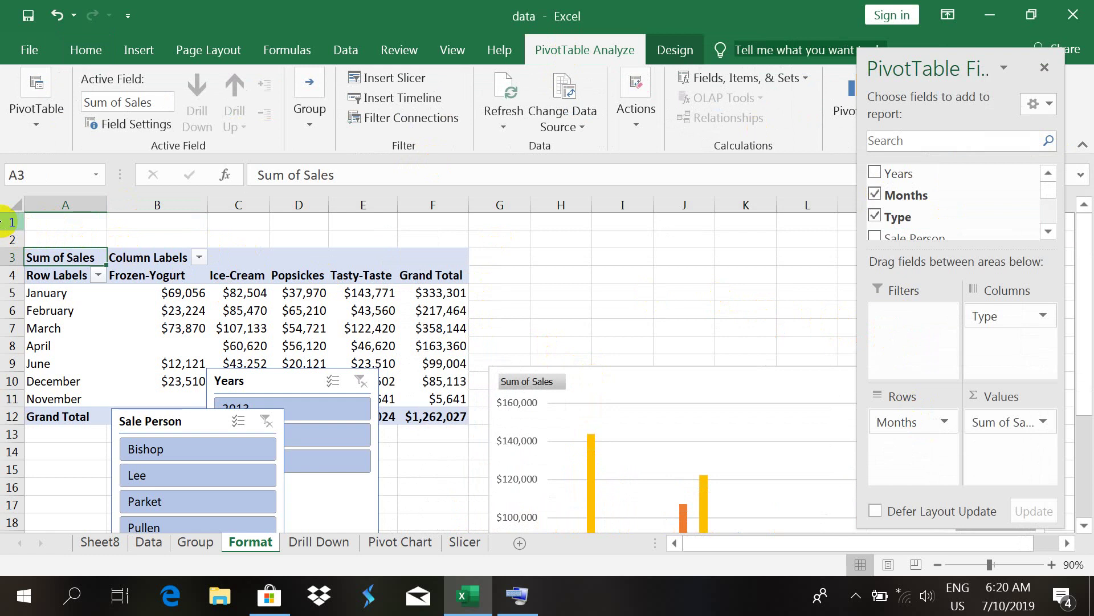
Insert four blank rows at row 1, above the PivotTable.
left_click(11, 222)
key("ctrl+shift+plus")
key("ctrl+shift+plus")
key("ctrl+shift+plus")
key("ctrl+shift+plus")
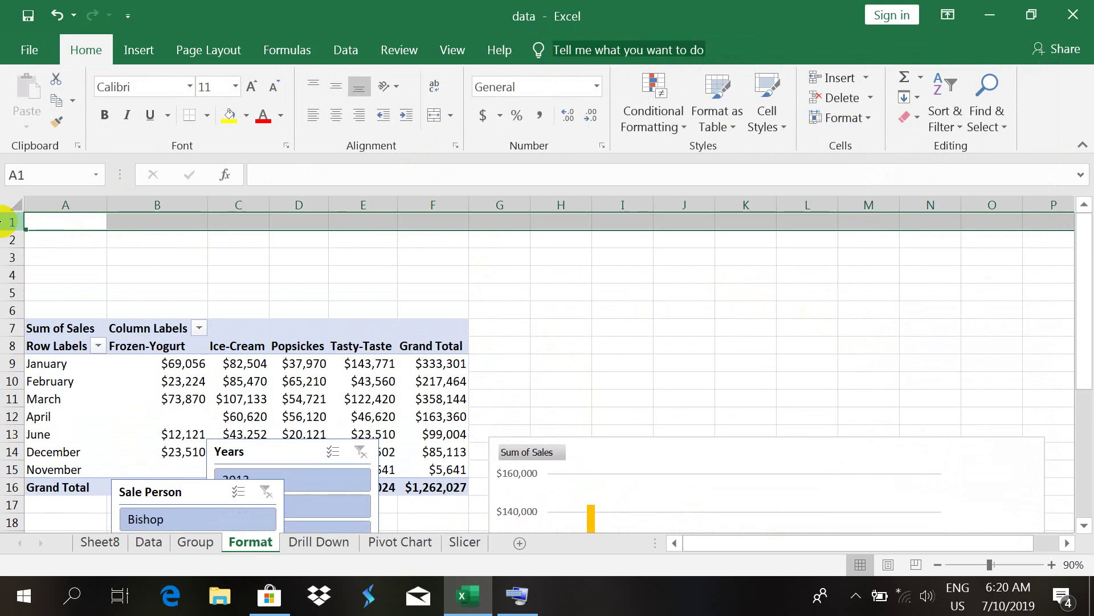
Move the Sale Person slicer to the top of the sheet and resize it to about 2.96" high by 1.1" wide.
left_click(198, 494)
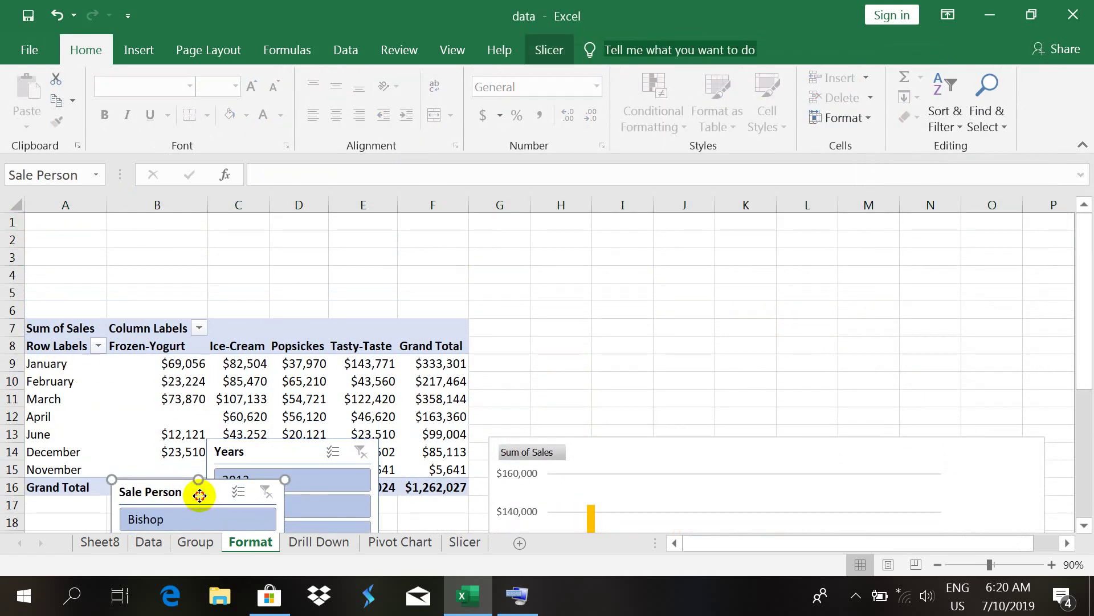
left_click_drag(199, 496, 166, 231)
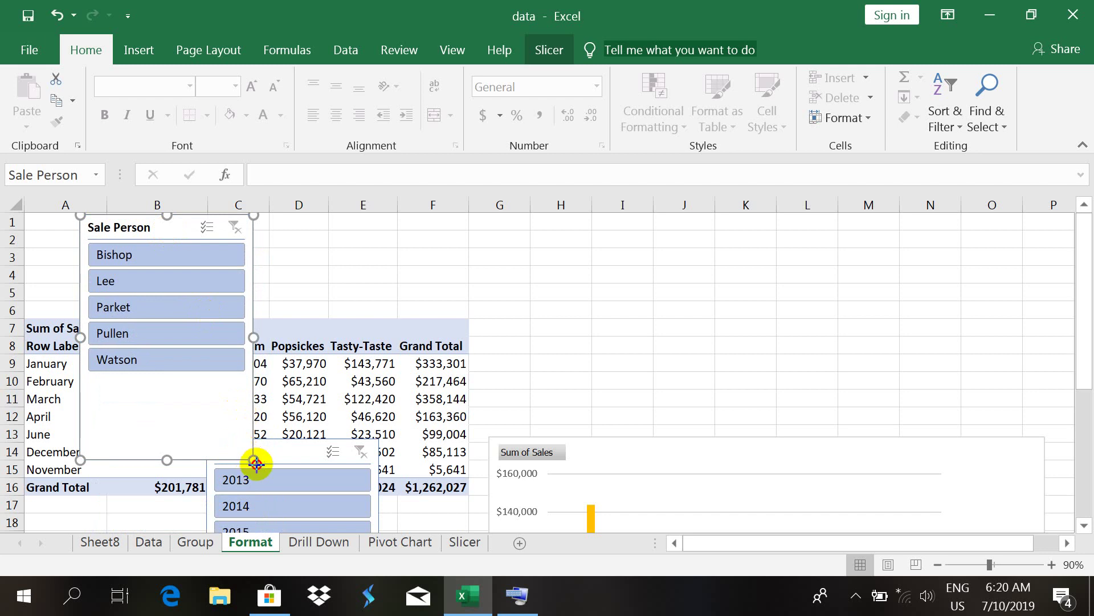
left_click_drag(256, 464, 188, 463)
left_click_drag(175, 469, 175, 470)
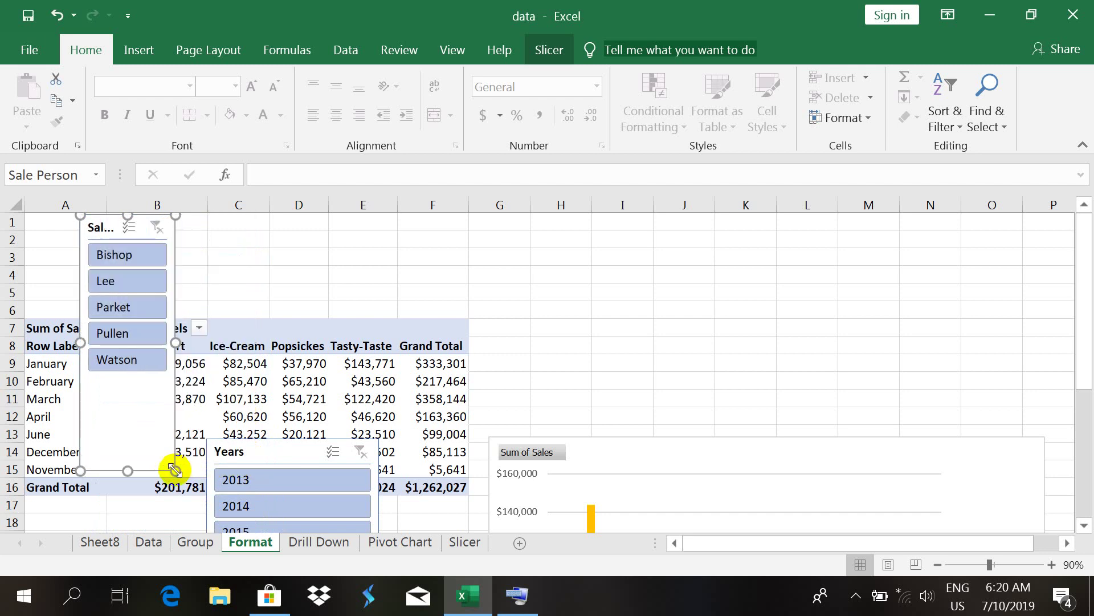
Arrange the Sale Person slicer's buttons in 5 columns.
left_click(549, 50)
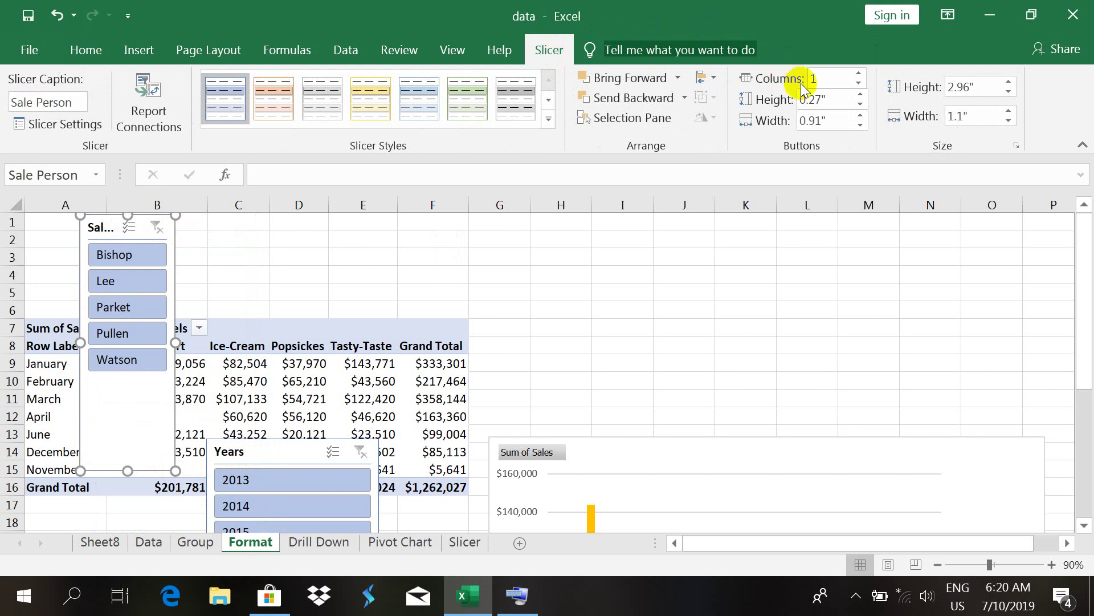
left_click(829, 80)
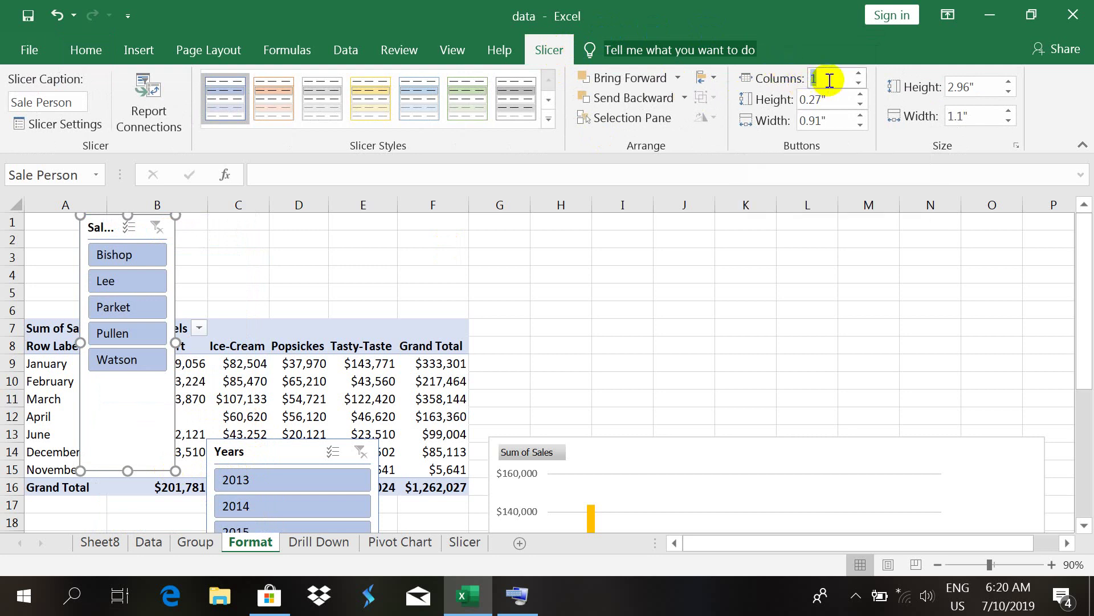
type("5")
key("Return")
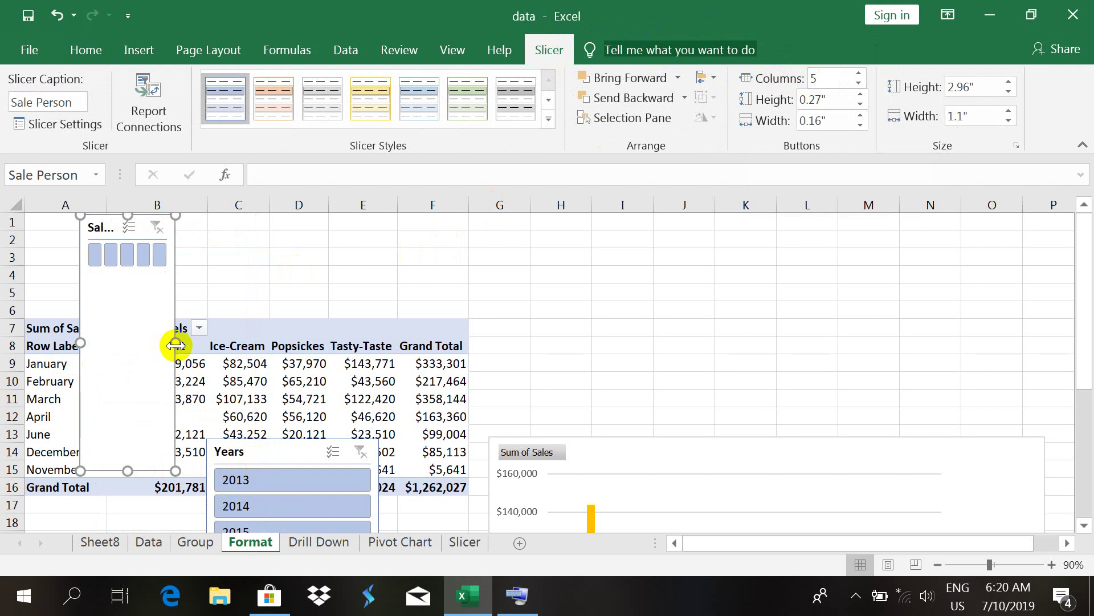
Resize the Sale Person slicer to about 0.85" high by 4.29" wide and position it in the blank rows above the PivotTable.
left_click_drag(176, 345, 371, 320)
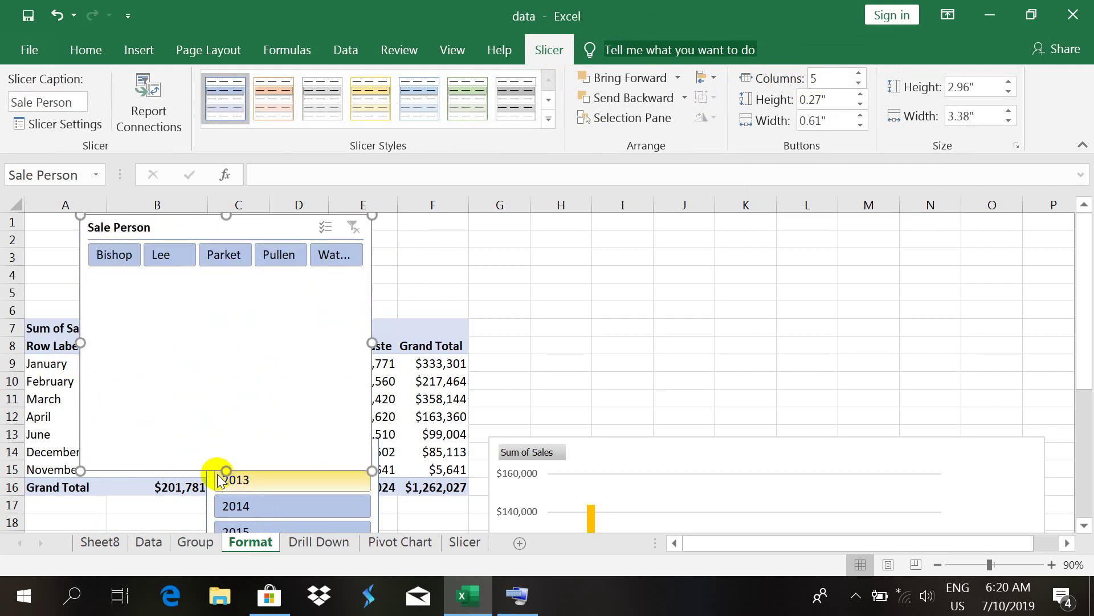
left_click_drag(226, 472, 198, 288)
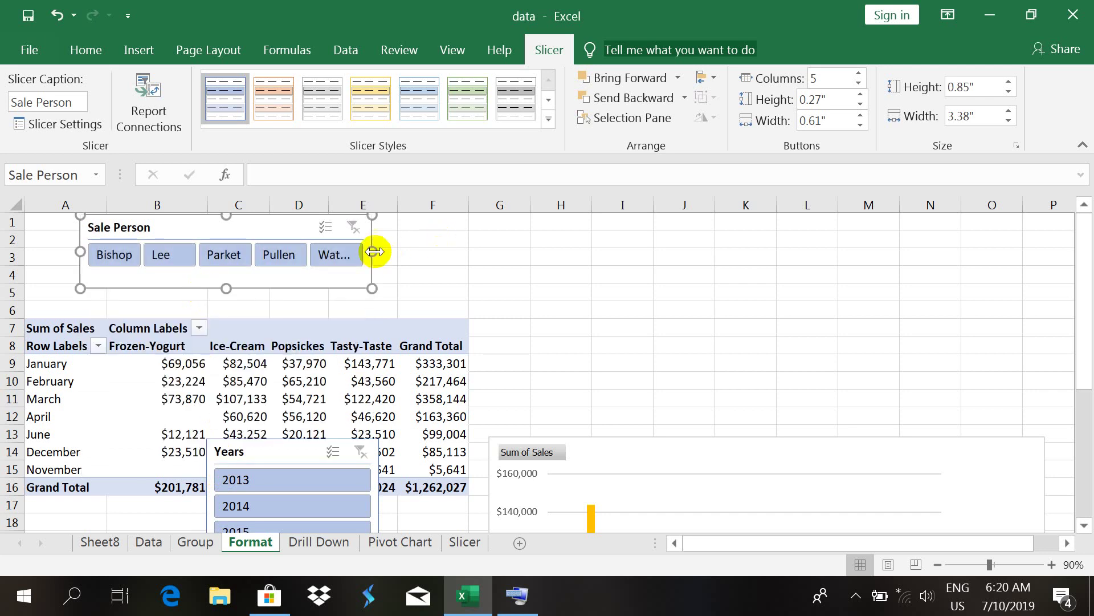
left_click_drag(378, 253, 450, 251)
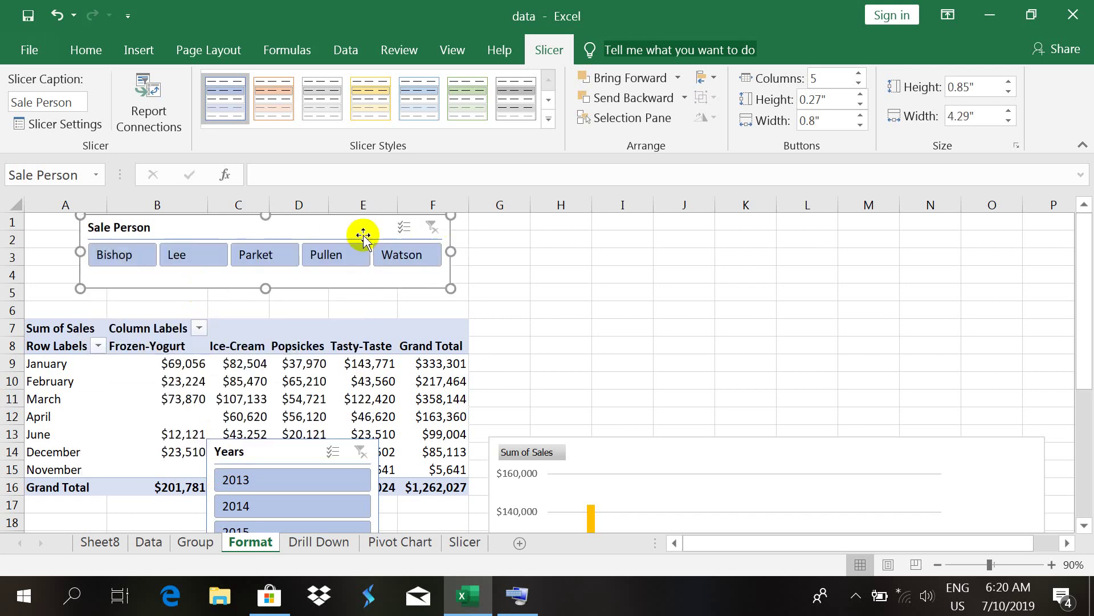
left_click_drag(360, 232, 316, 242)
Move the Years slicer to the right of the Sale Person slicer and arrange its buttons in 3 columns.
left_click(261, 453)
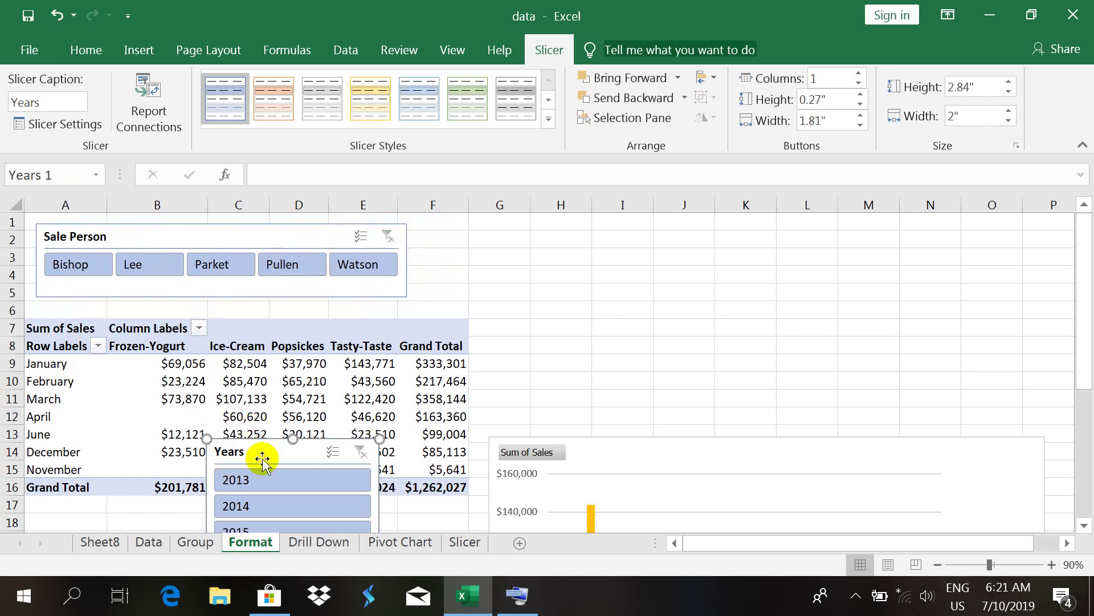
left_click_drag(262, 455, 497, 263)
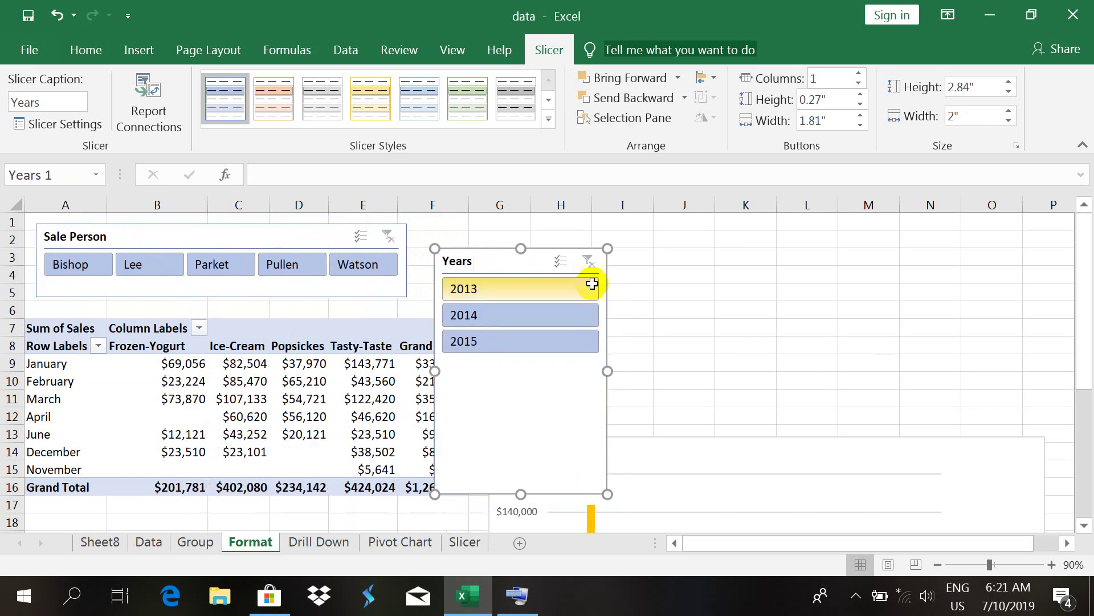
double_click(832, 77)
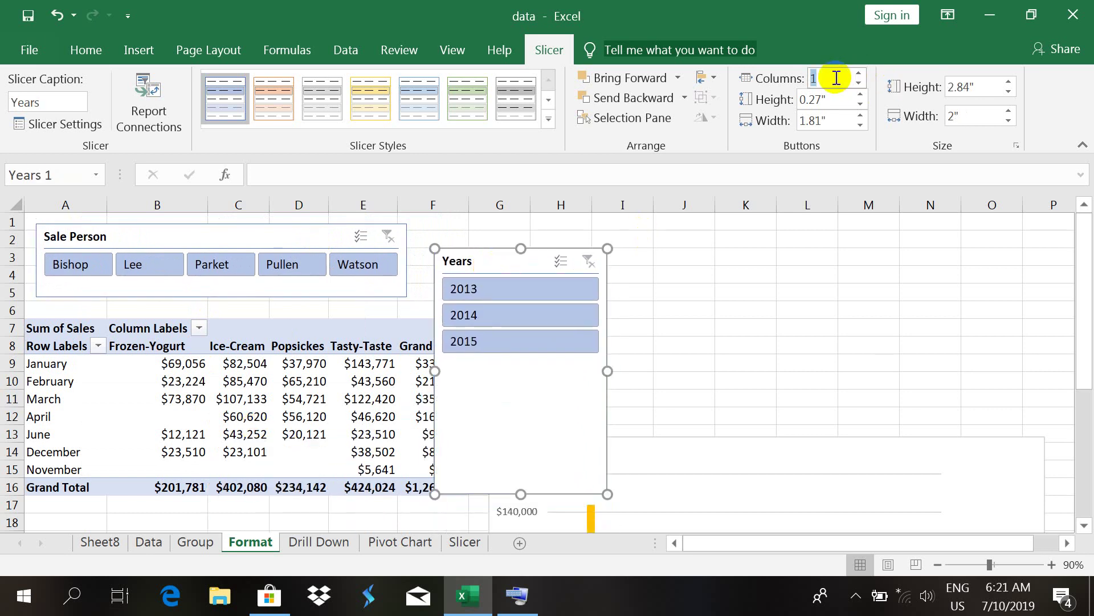
type("3")
key("Return")
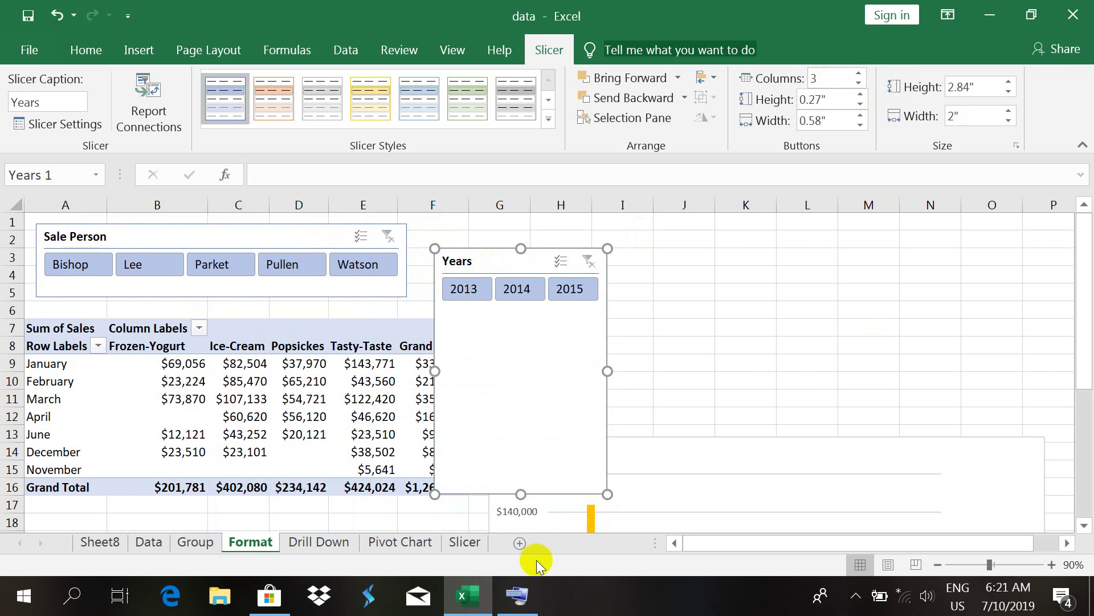
Raise the PivotChart toward the slicers, and place the Years slicer beside the Sale Person slicer, shortened to end level with its lower edge.
left_click_drag(520, 494, 527, 430)
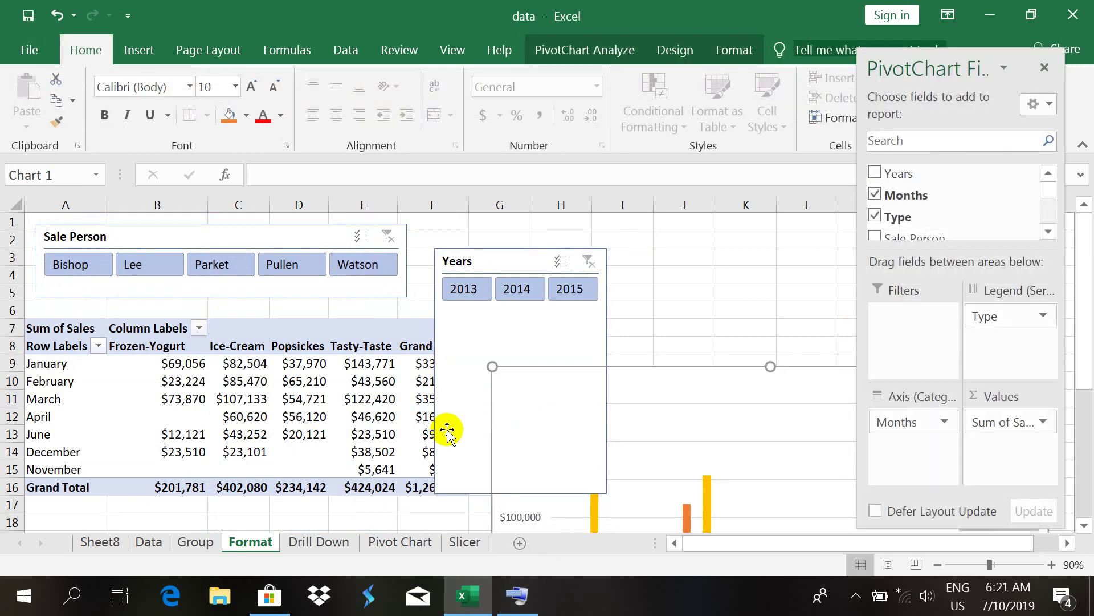
left_click_drag(447, 429, 437, 402)
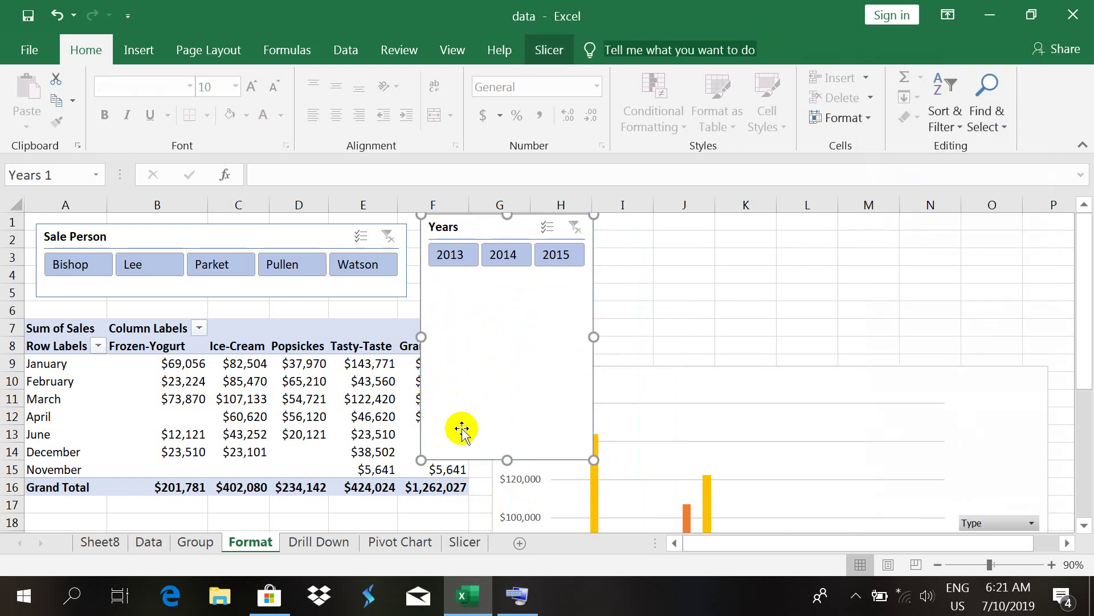
left_click_drag(503, 460, 484, 297)
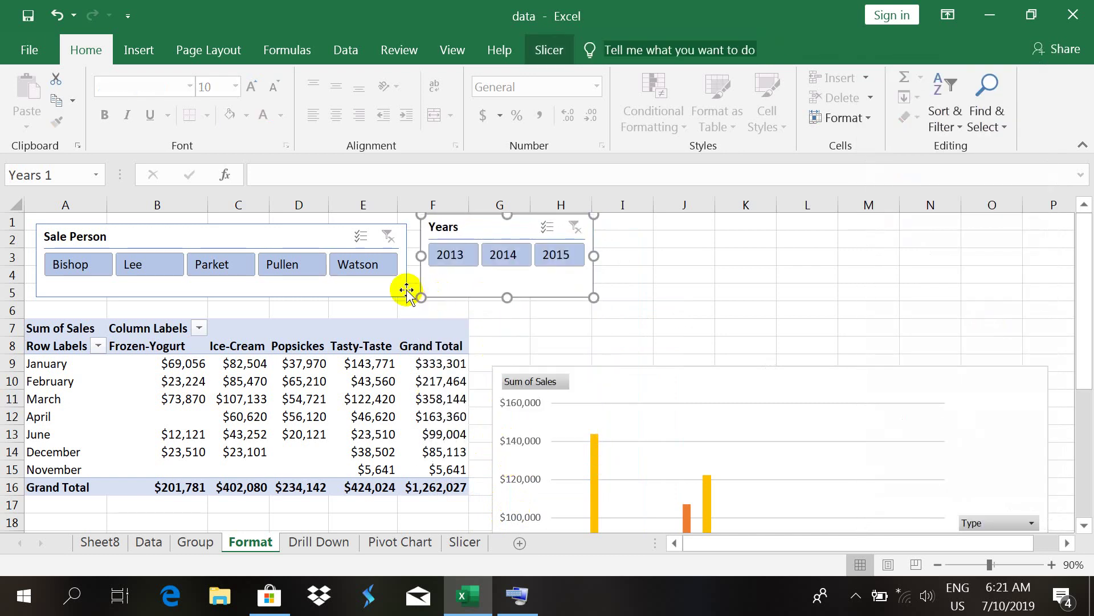
Filter the PivotTable and PivotChart to 2013, and switch the Sale Person filter through the first three salespeople one at a time.
left_click(455, 252)
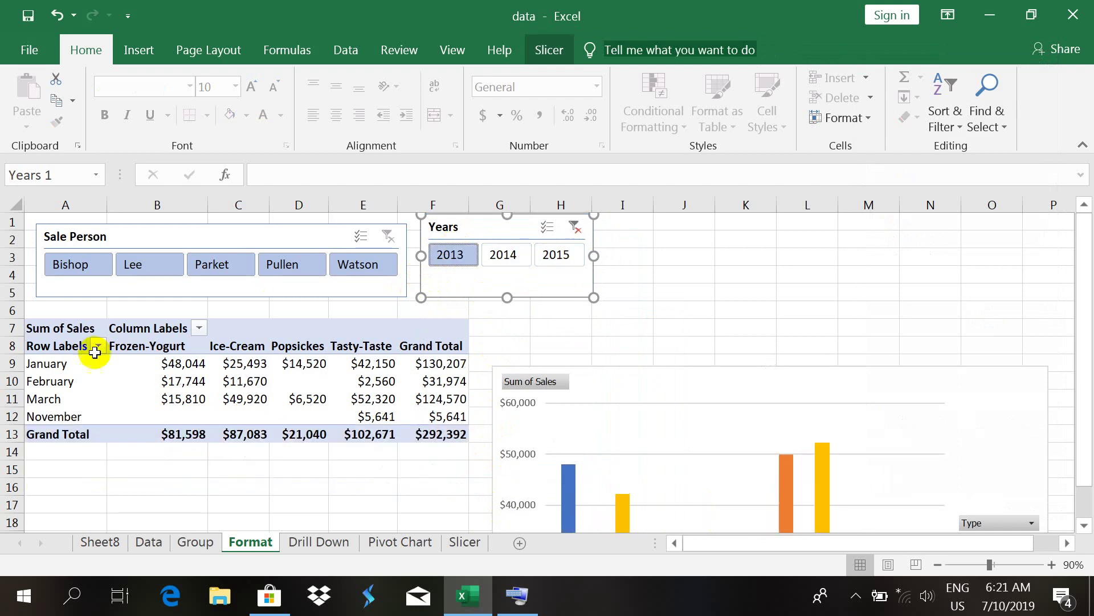
left_click(80, 265)
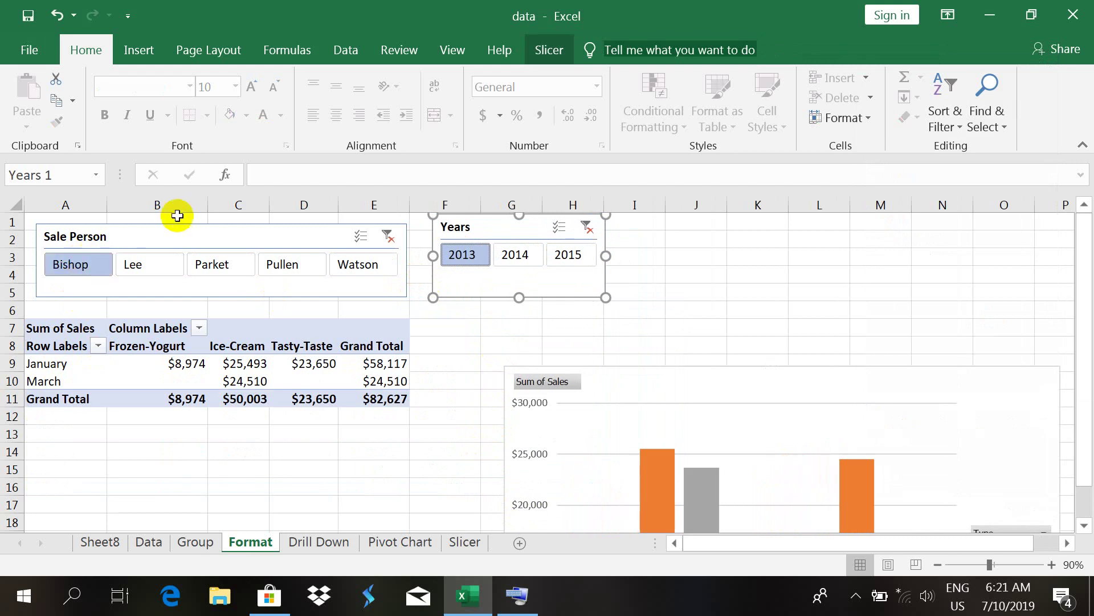
left_click(159, 276)
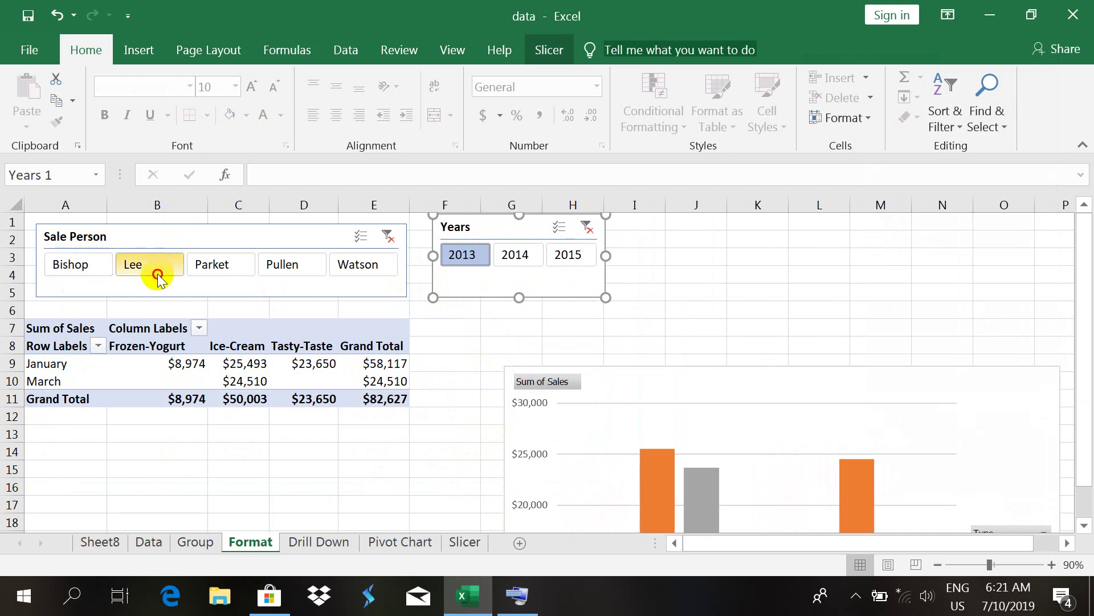
left_click(204, 265)
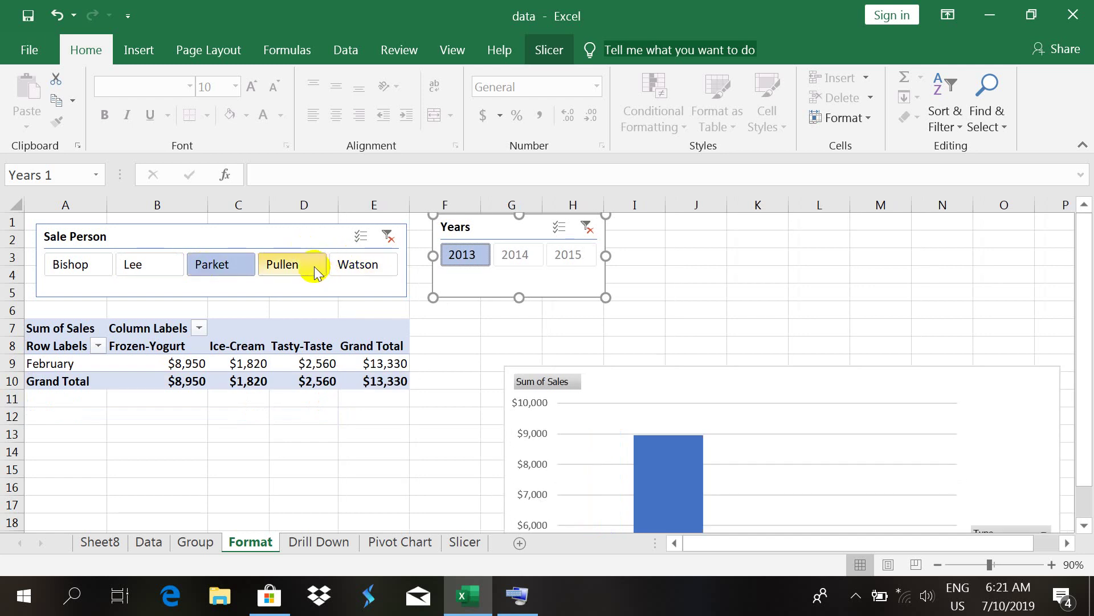